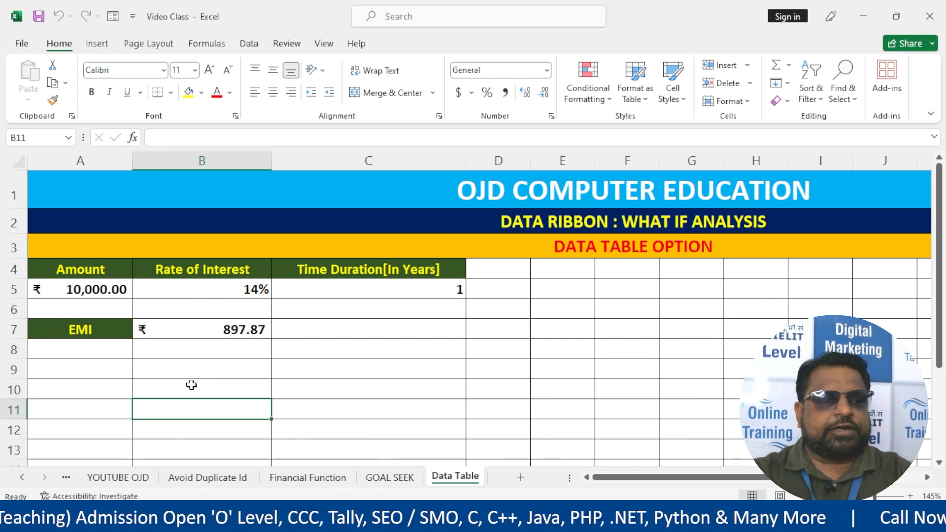
Append " : Create Variation Table" to the DATA TABLE OPTION heading in row 3
drag(73, 300, 390, 309)
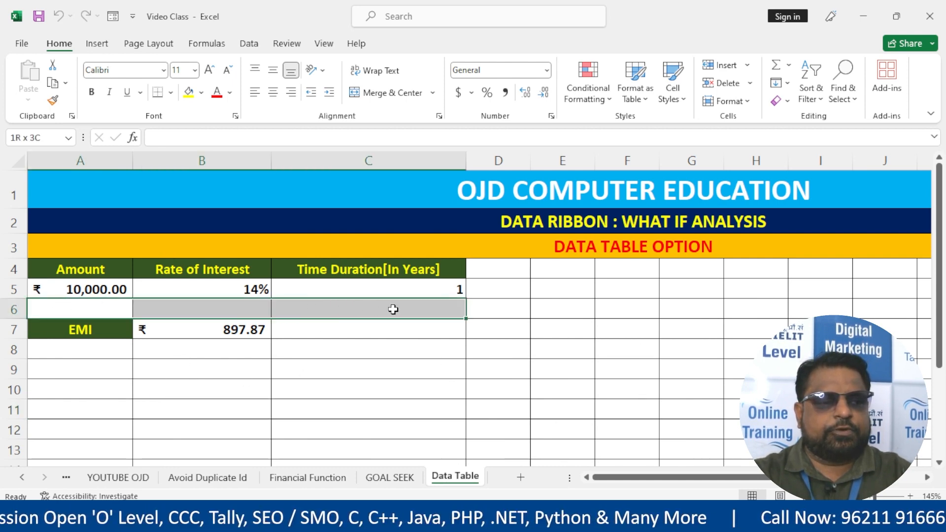
click(711, 253)
double_click(700, 240)
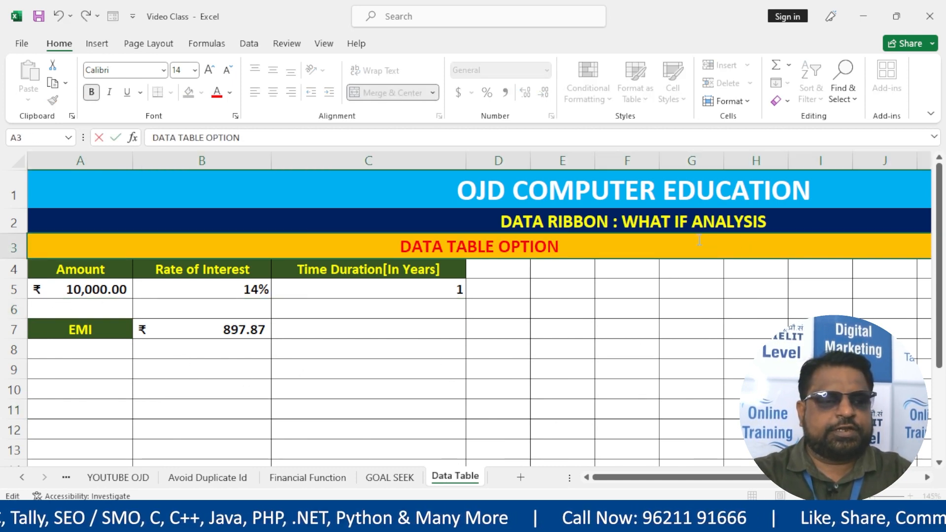
text(: Create V)
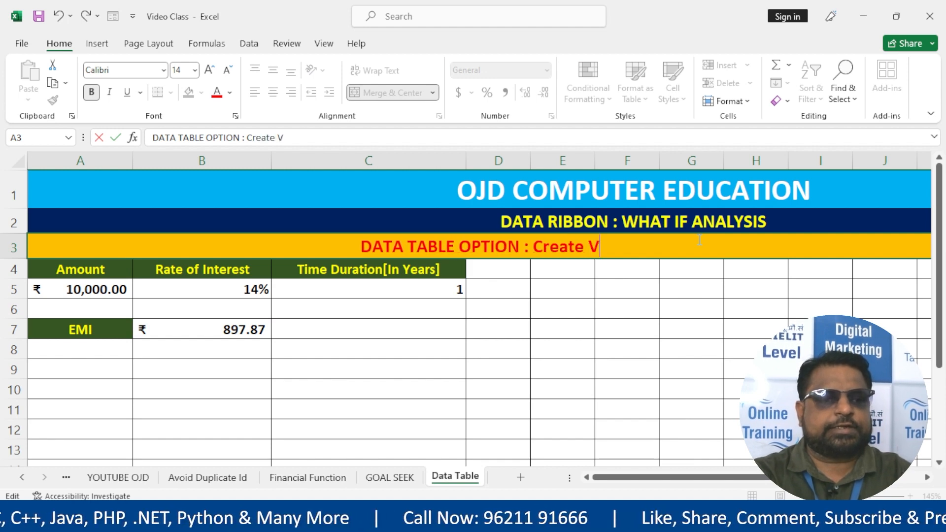
text(arua)
key(BackSpace)
key(BackSpace)
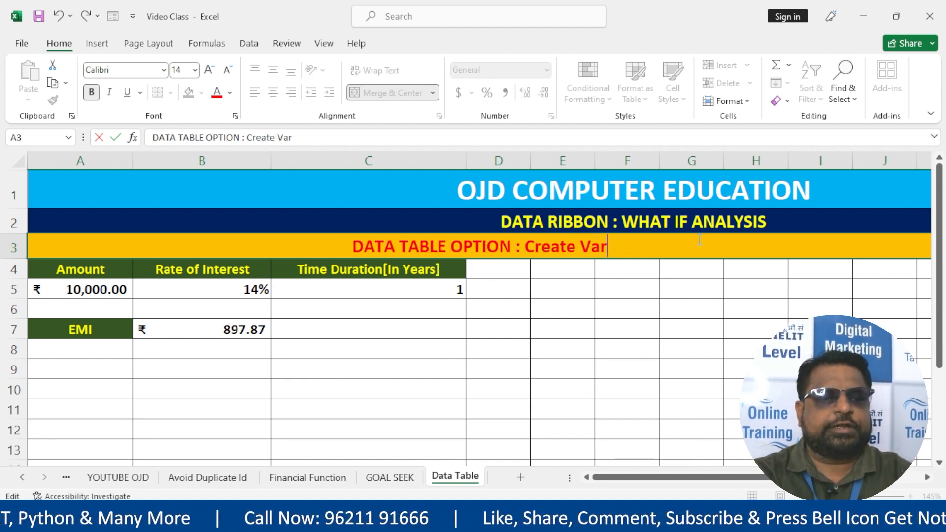
text(iation Tabe)
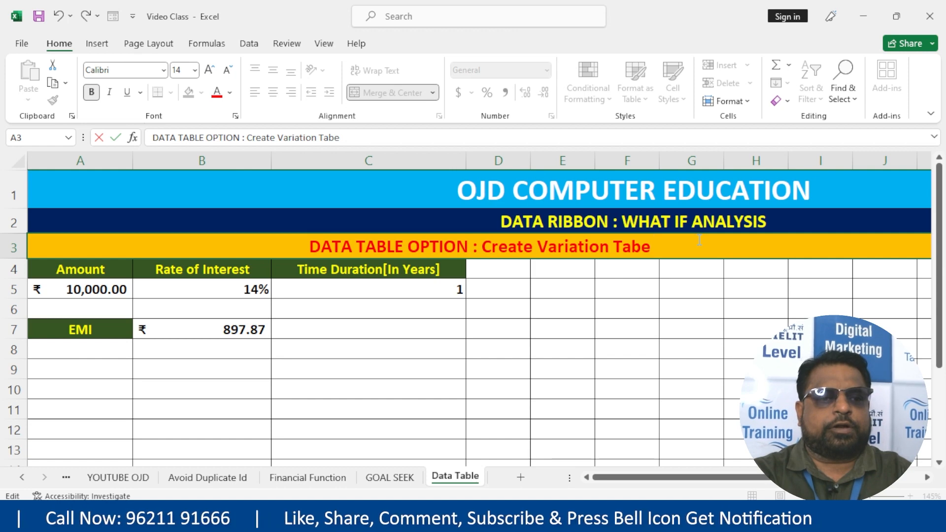
key(BackSpace)
text(le)
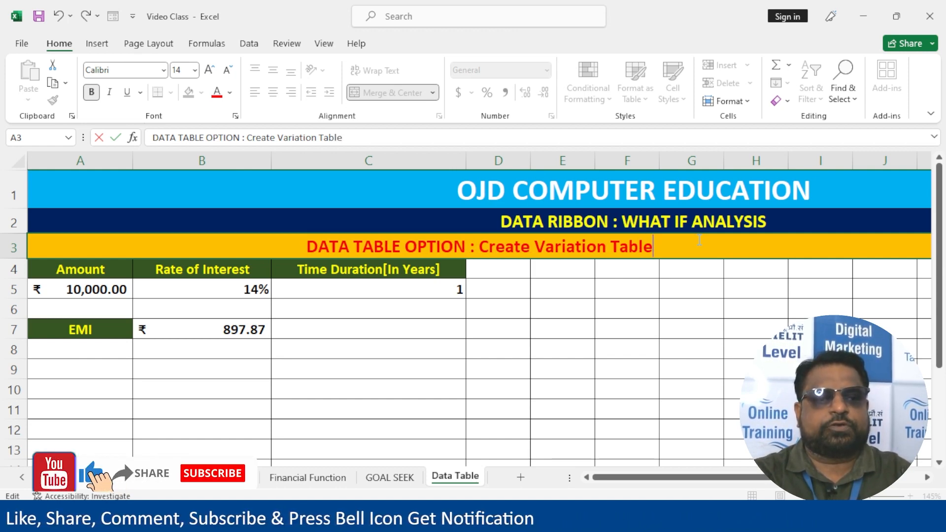
Complete the row 3 heading by adding "[One Variable Data Table]" at its end
text([One )
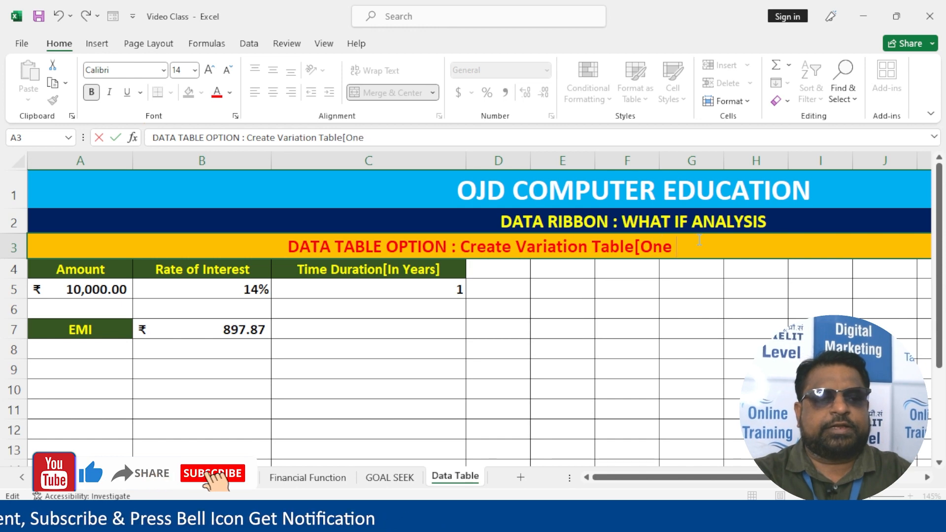
text(Variabl)
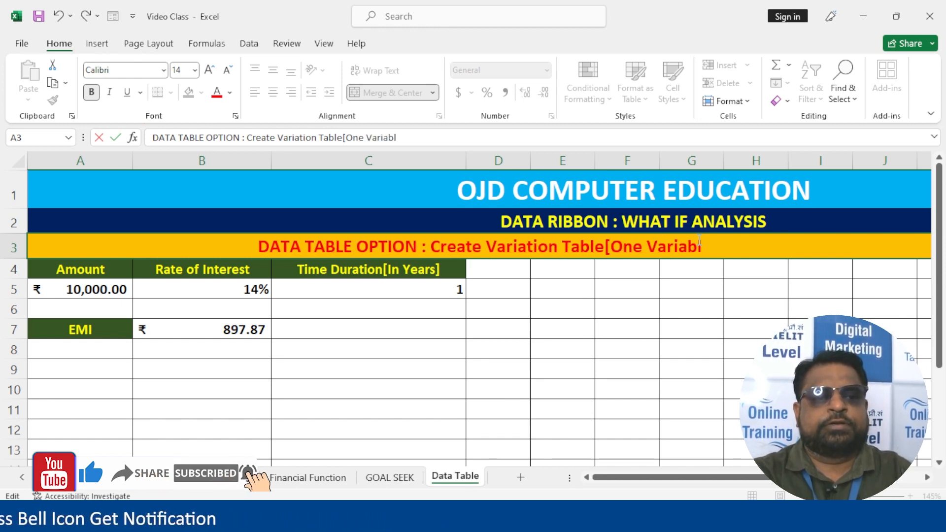
text(e Data )
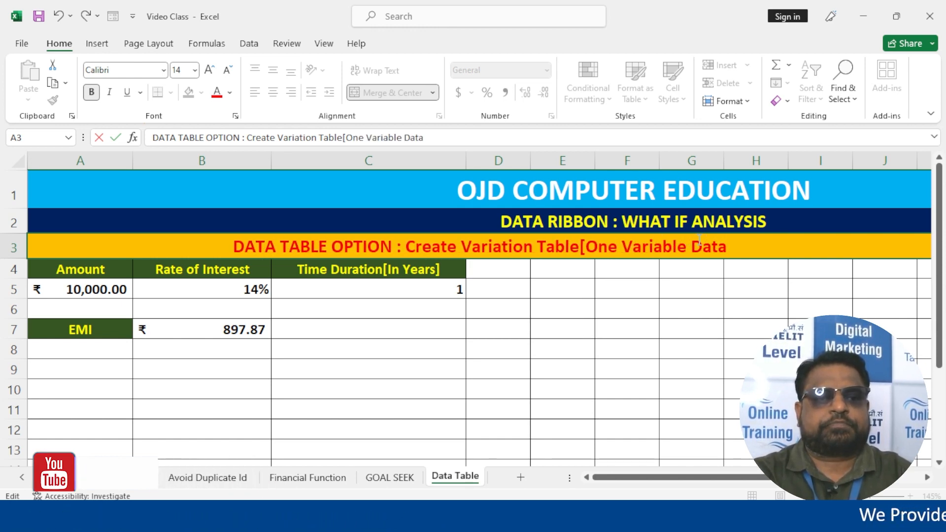
text(Table)
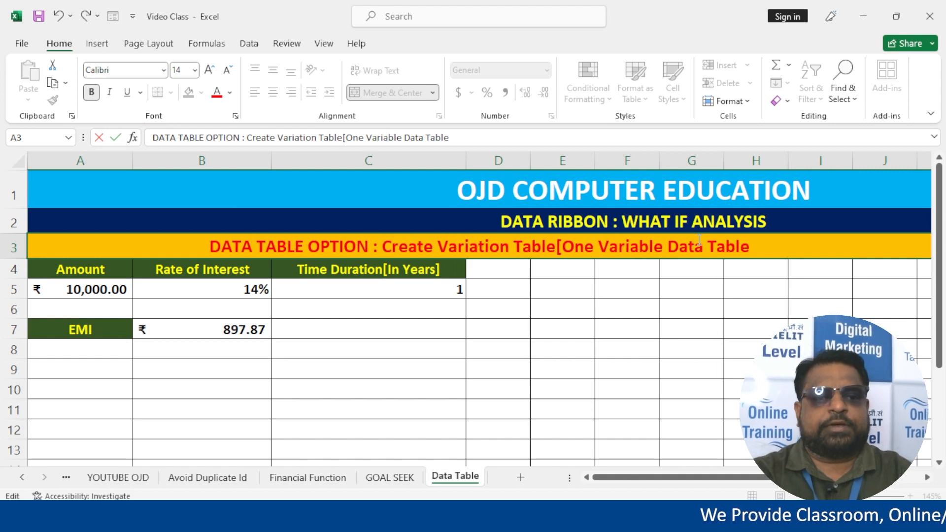
text([)
key(BackSpace)
text(])
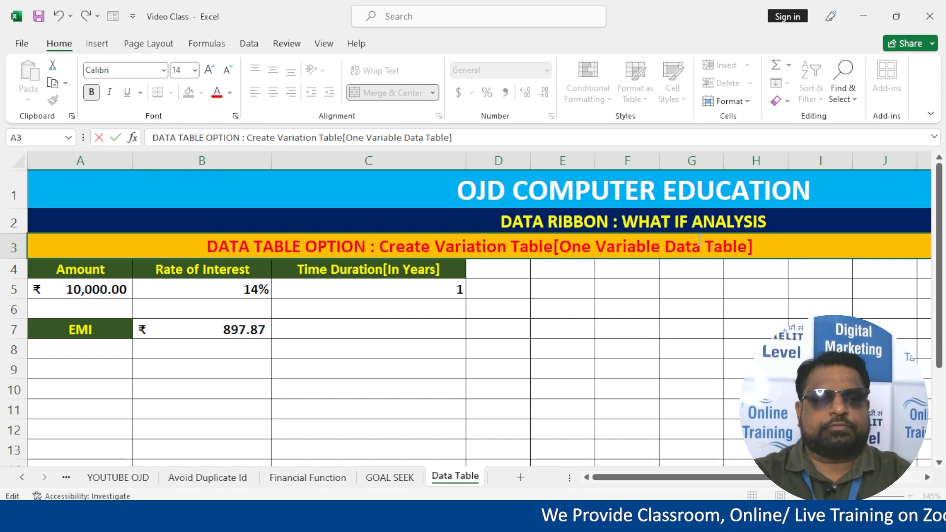
key(Return)
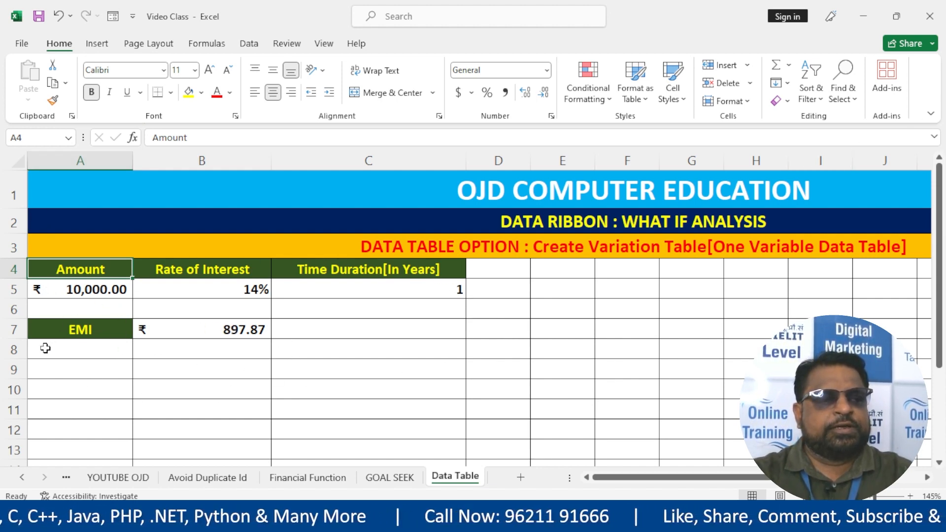
Examine the PMT formula behind the EMI value in B7 and the cells it references
click(182, 329)
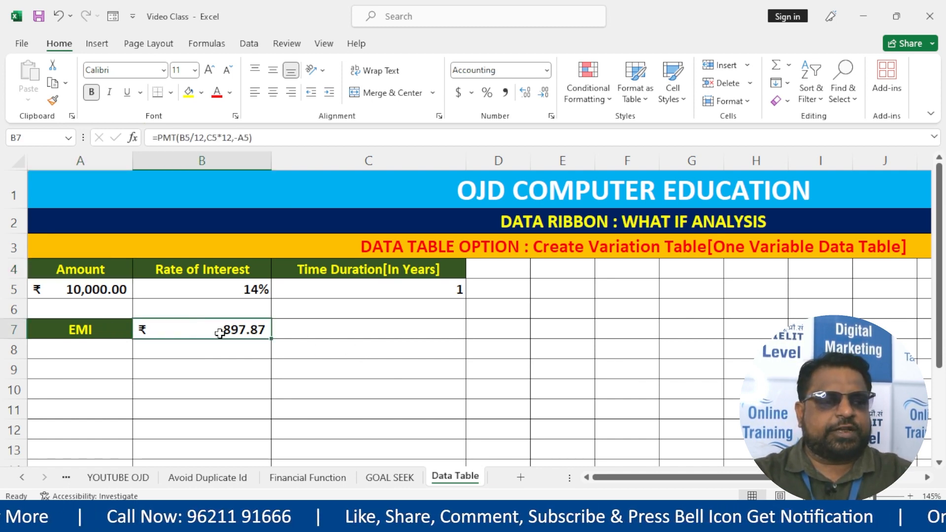
double_click(264, 329)
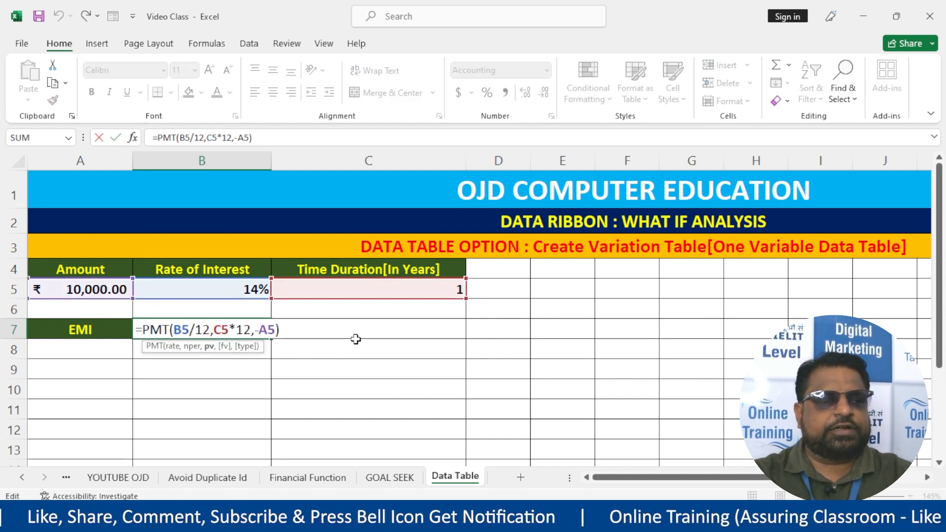
key(shift+Home)
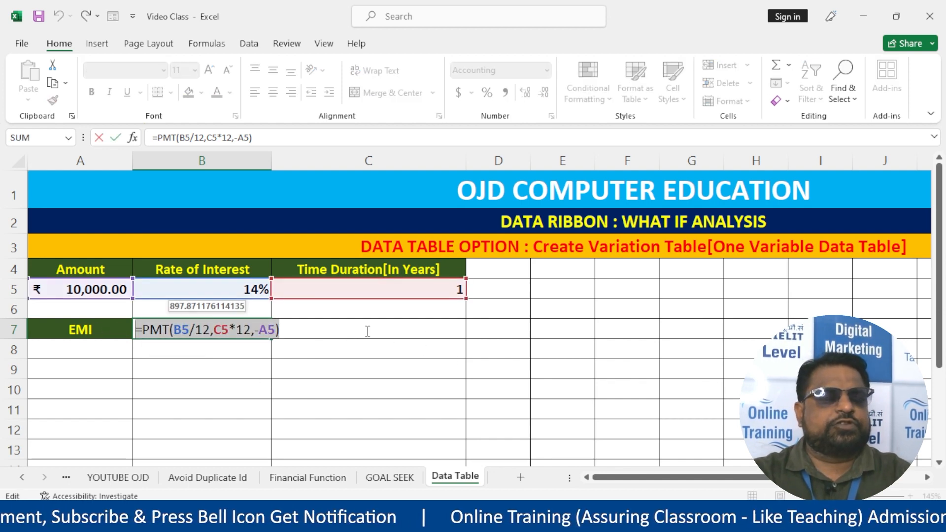
key(Escape)
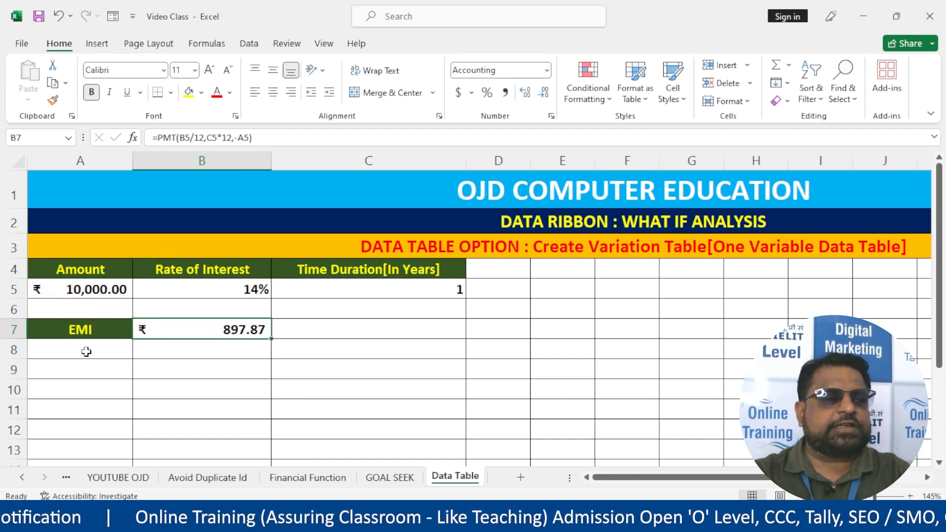
drag(84, 351, 433, 351)
click(437, 334)
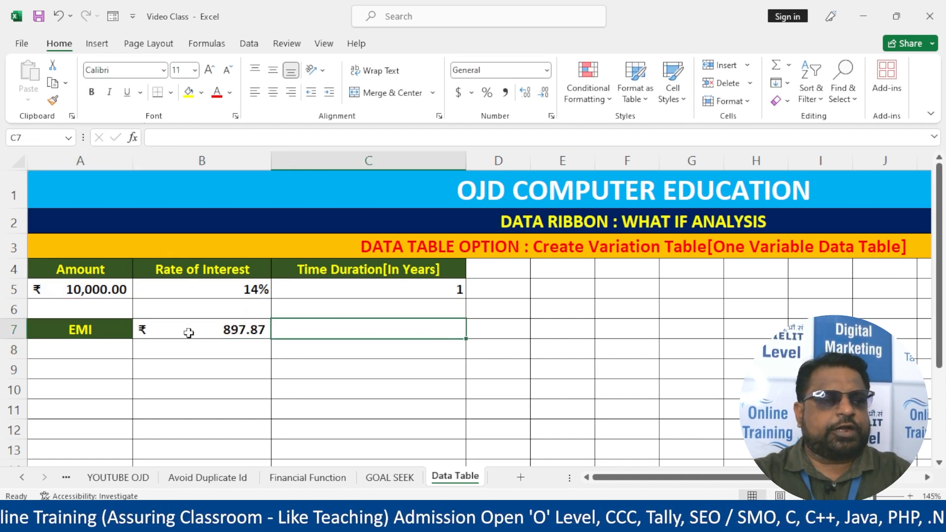
Clear the EMI cell B7 and re-enter its formula as =PMT(B5/12,C5*12,-A5)
click(164, 329)
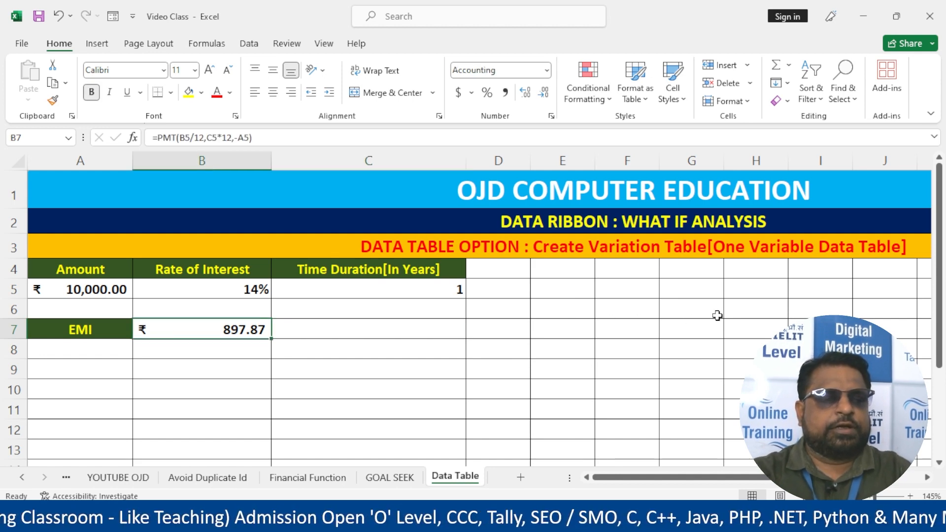
key(Delete)
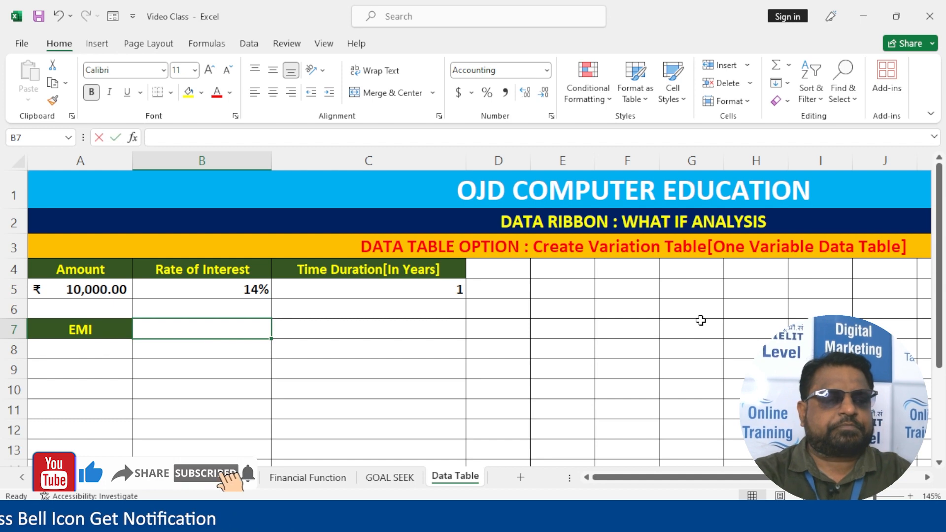
text(=PM)
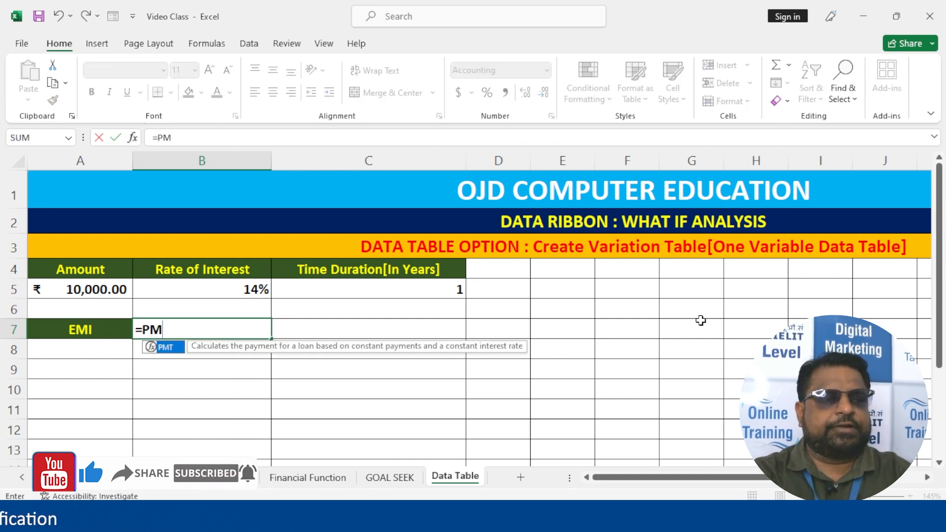
text(T()
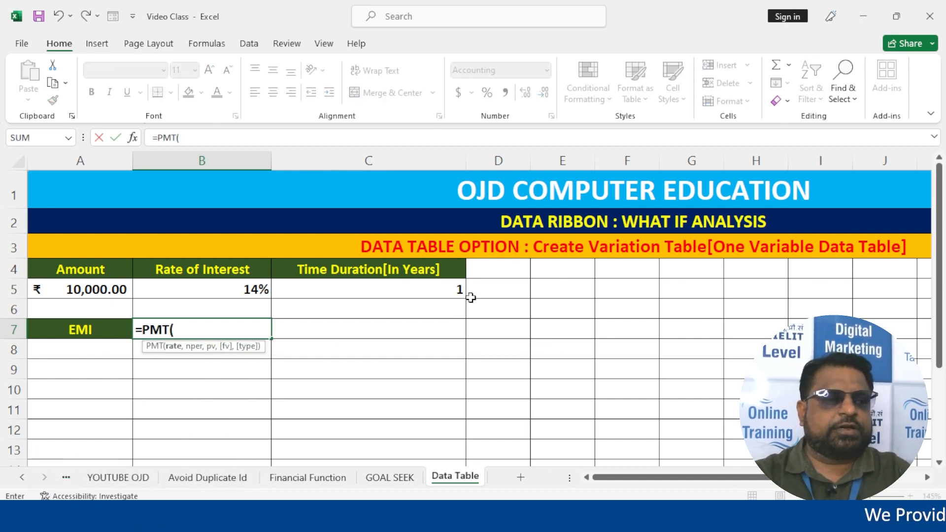
click(237, 290)
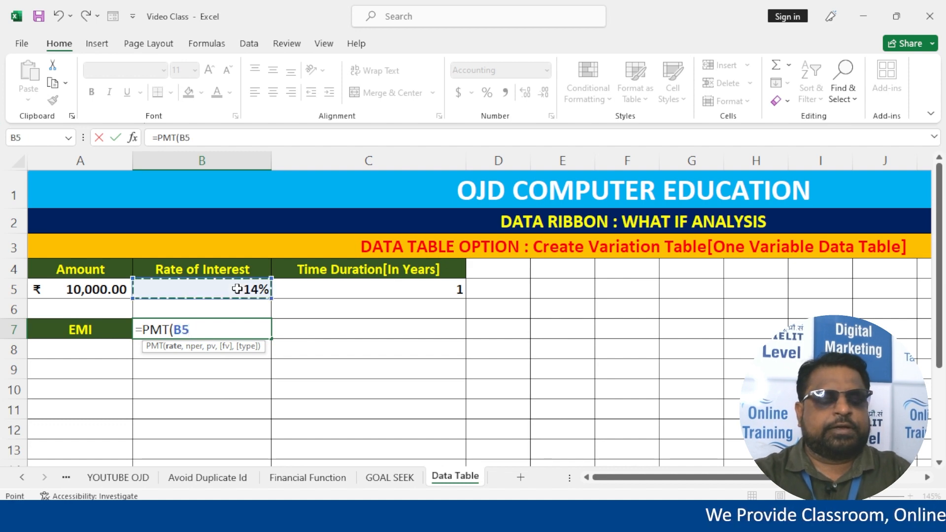
text(/12)
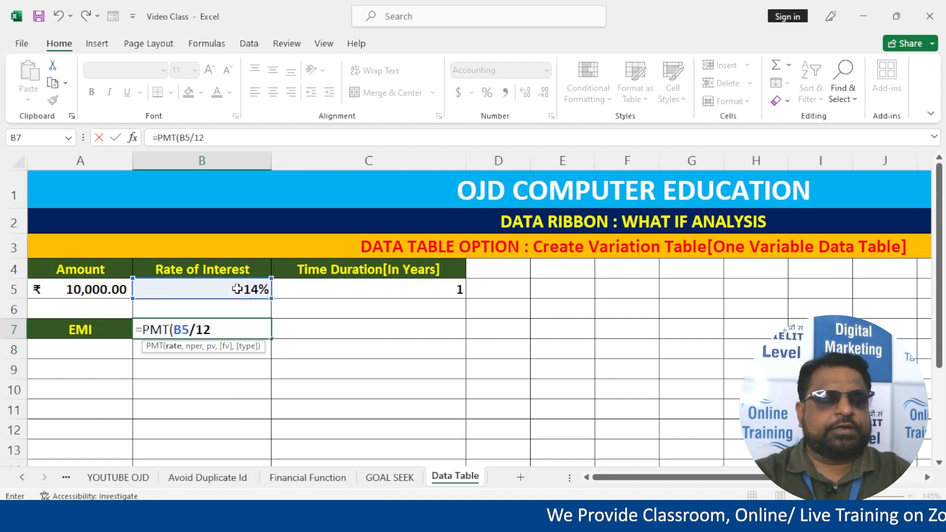
text(,)
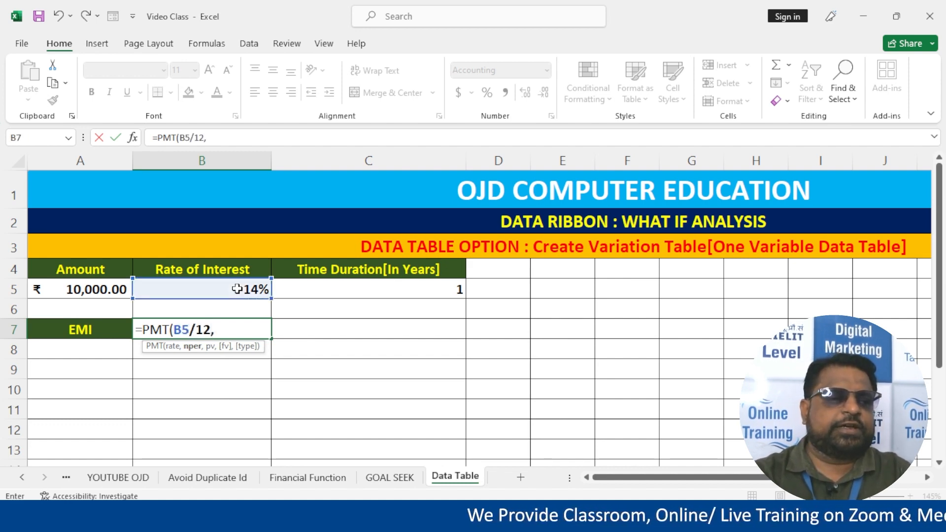
click(390, 289)
text(*)
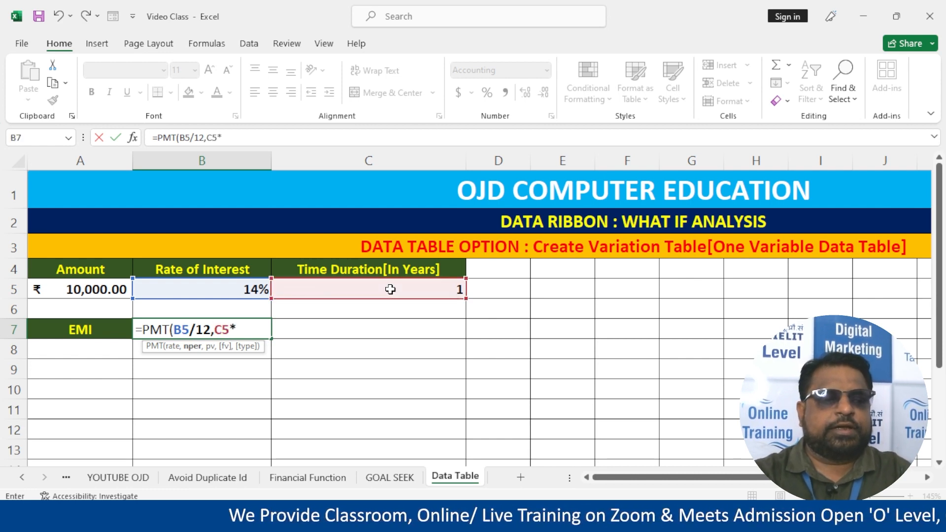
text(12,-)
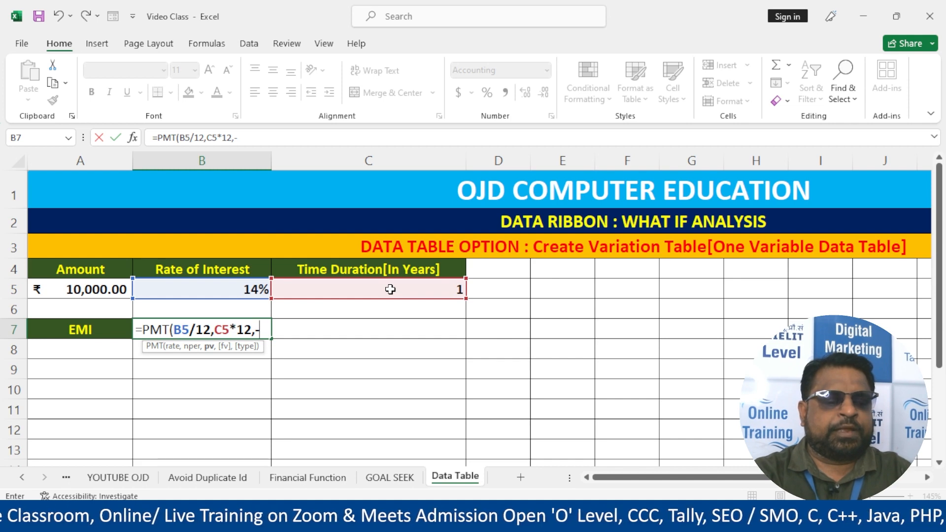
click(111, 288)
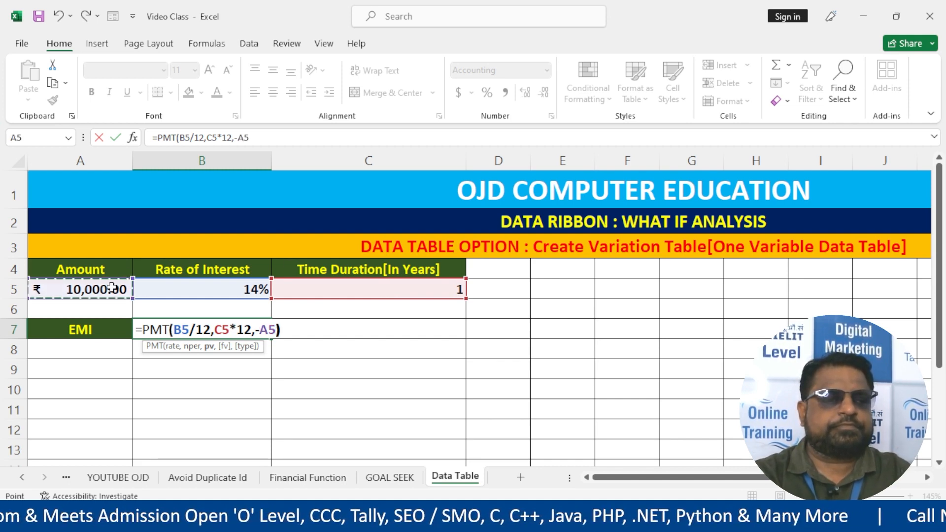
key(Return)
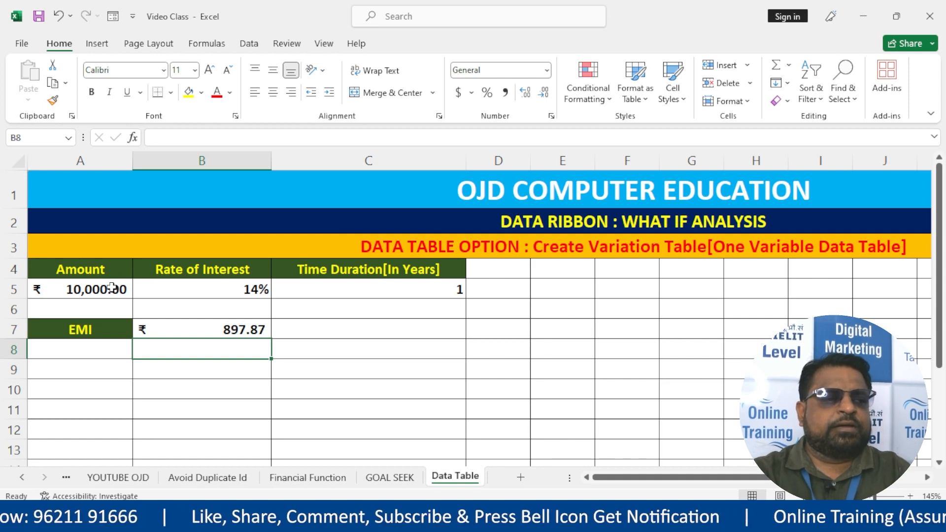
click(100, 349)
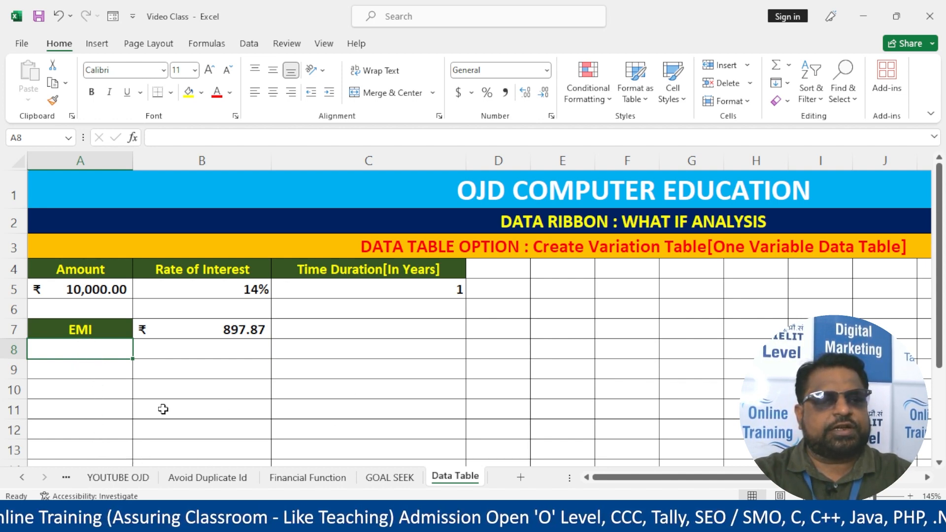
scroll(164, 409, down, 1)
scroll(164, 409, up, 1)
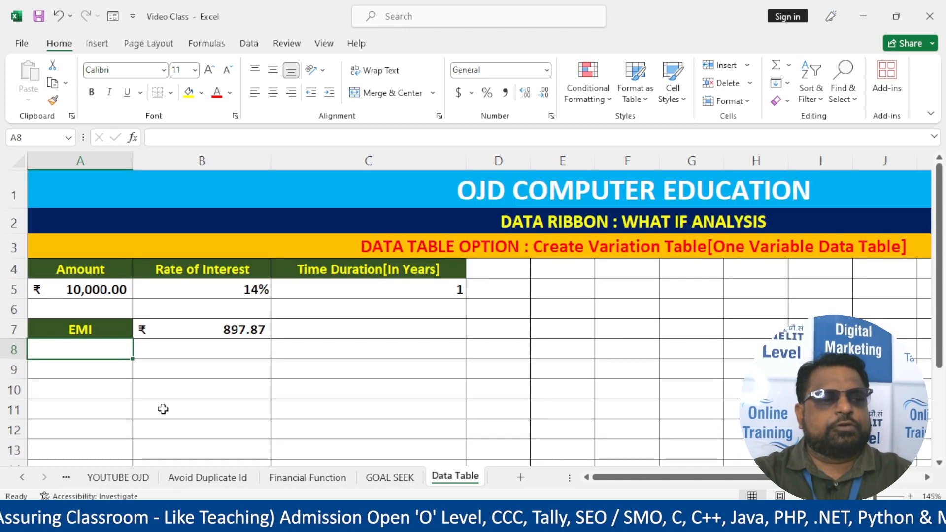
click(116, 328)
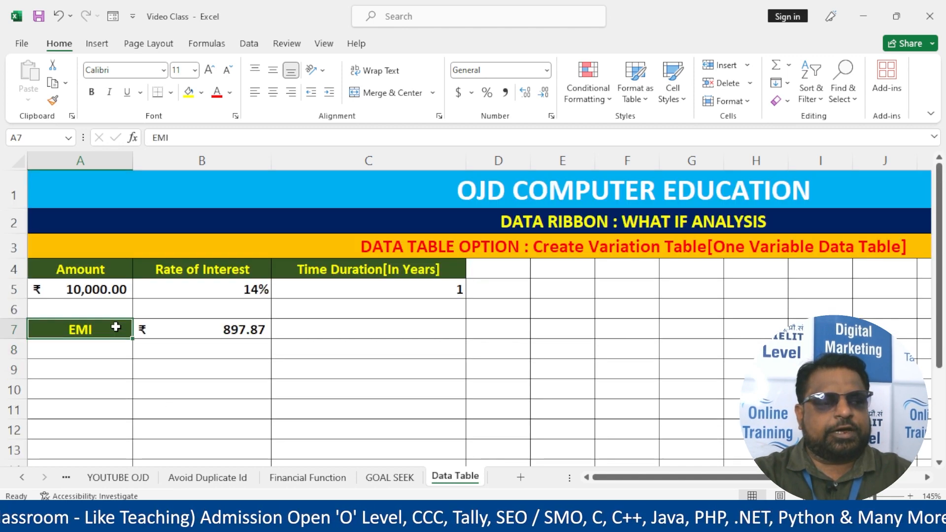
click(99, 274)
drag(91, 347, 85, 422)
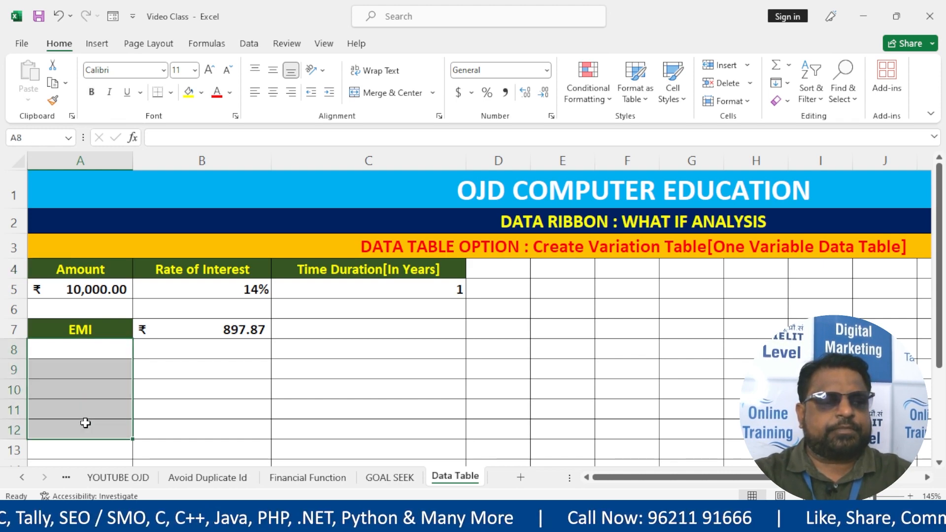
click(119, 344)
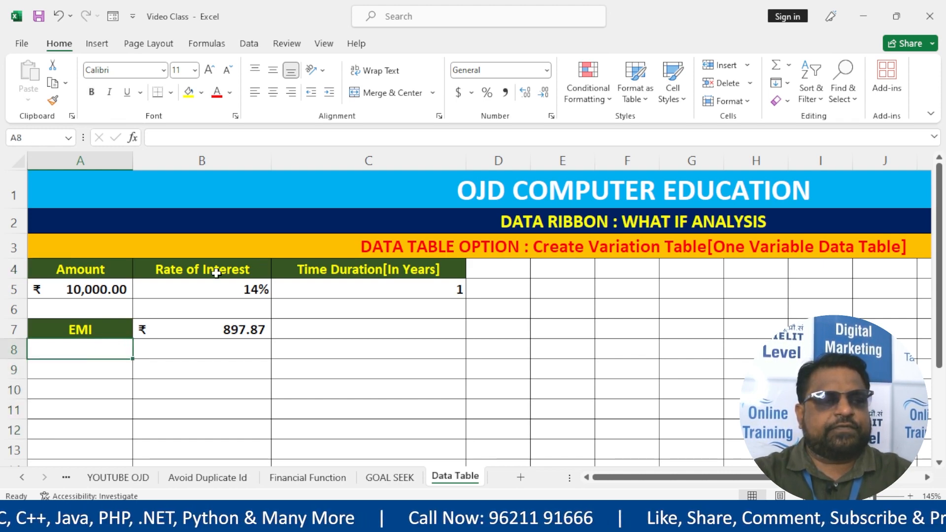
drag(216, 273, 221, 289)
click(80, 352)
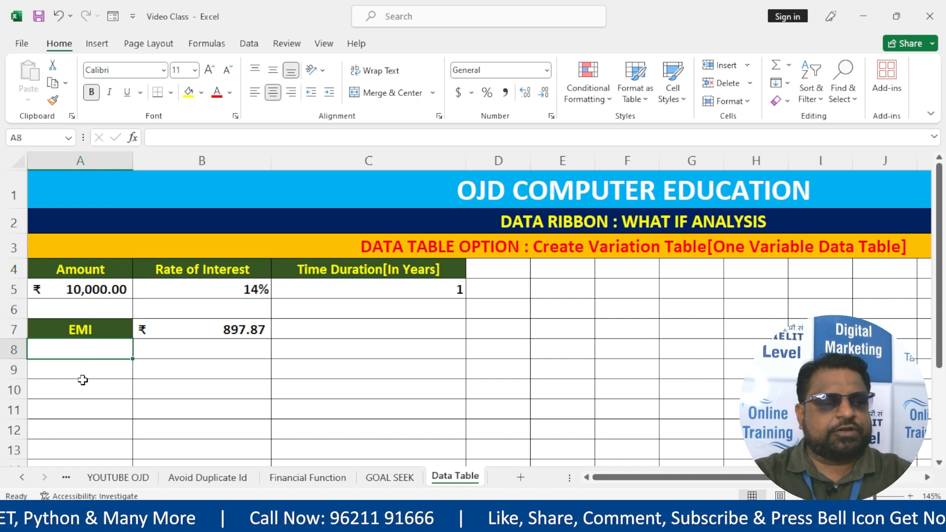
drag(83, 380, 88, 434)
click(283, 345)
click(370, 269)
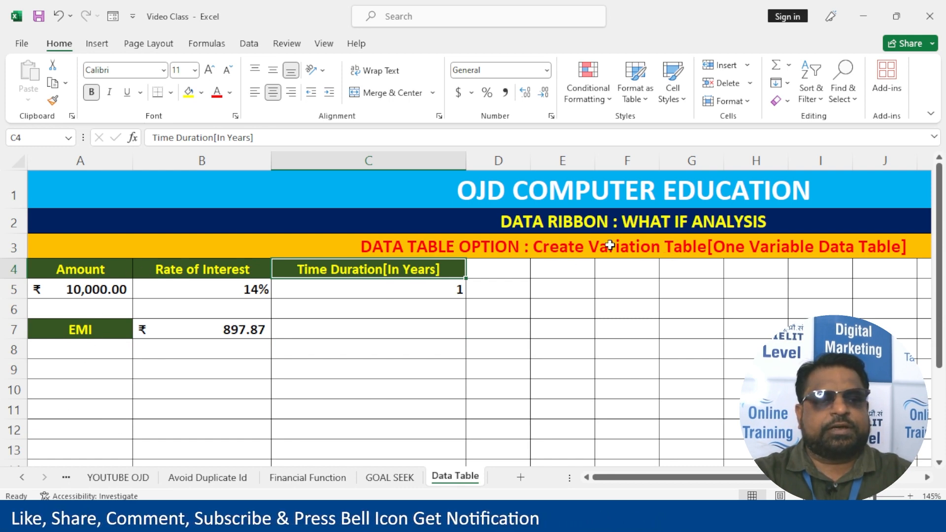
Examine the Amount, Rate of Interest and Time Duration headings in row 4 and their values in row 5
click(98, 276)
click(243, 268)
click(418, 269)
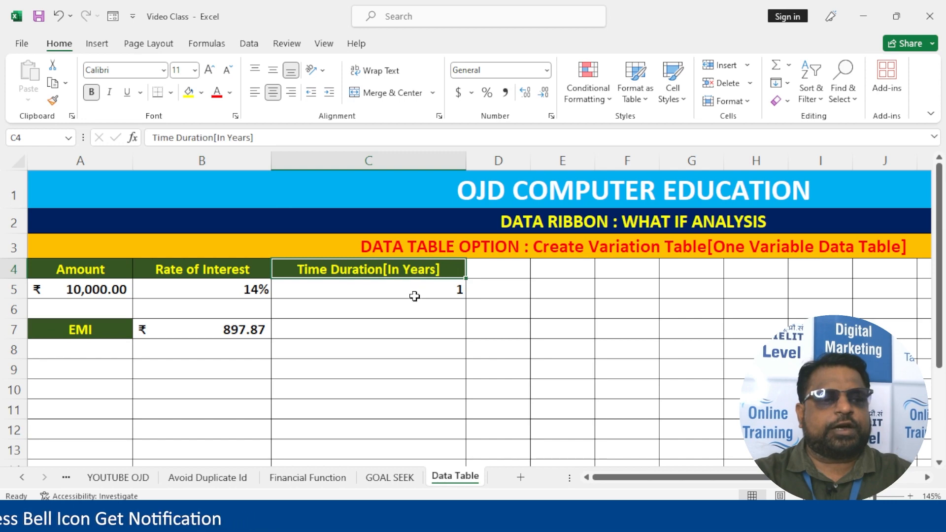
click(414, 295)
click(107, 291)
click(211, 291)
click(446, 297)
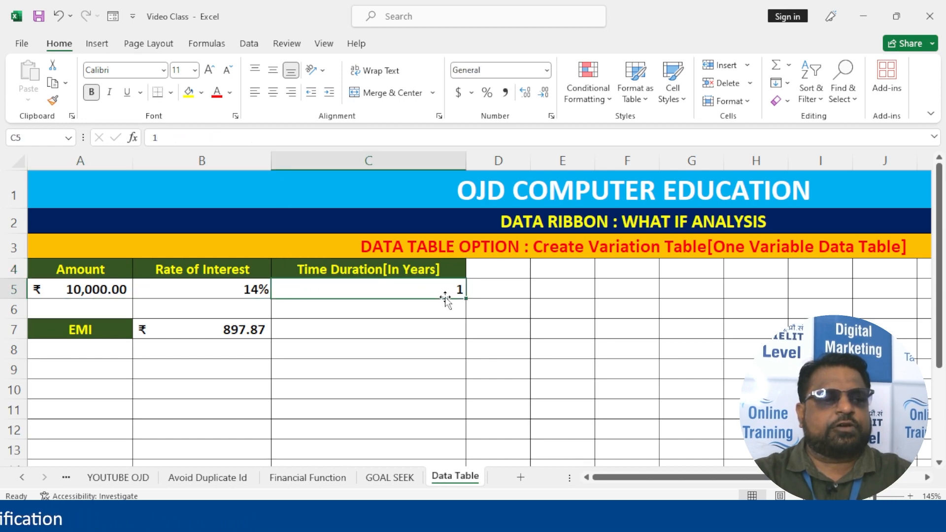
Enter the loan amounts 10000, 20000, 25000, 50000 and 100000 in cells A8 to A12 below the EMI label
click(90, 351)
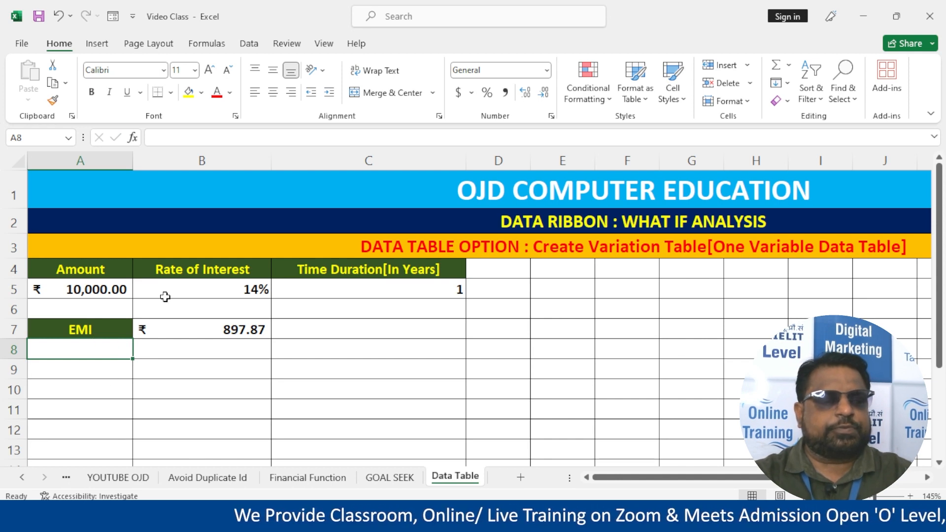
text(10000)
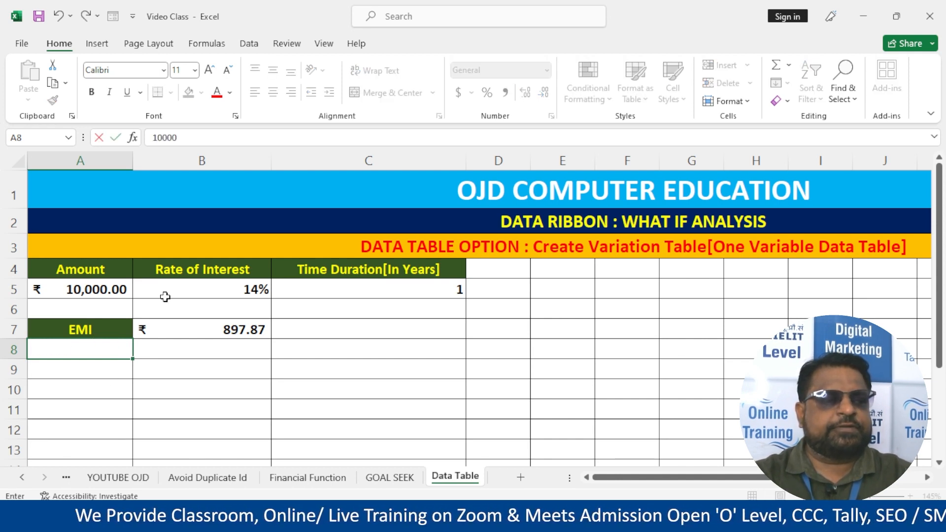
key(Return)
text(20000)
key(Return)
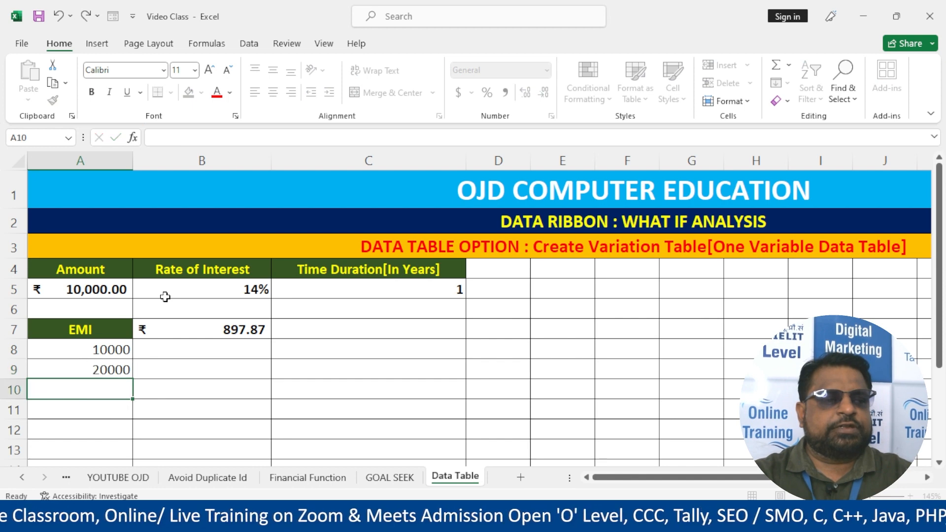
text(15)
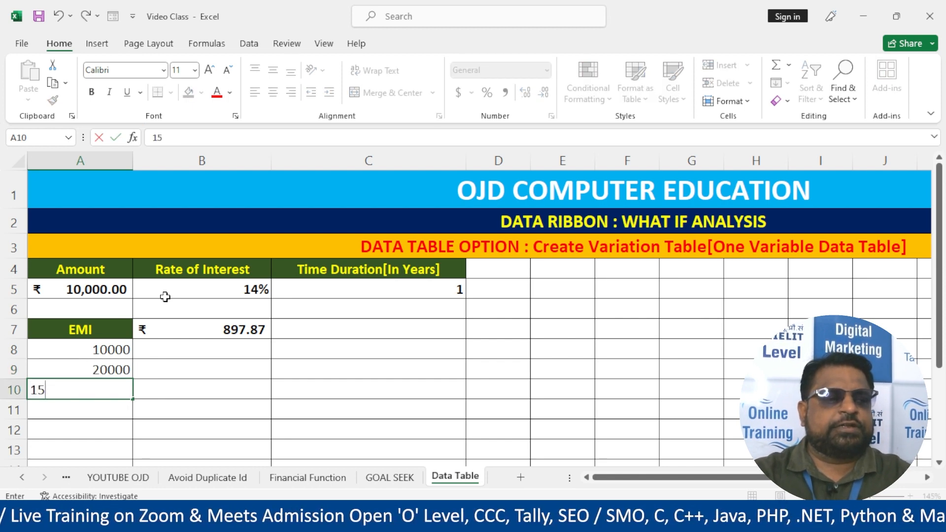
key(Escape)
text(25000)
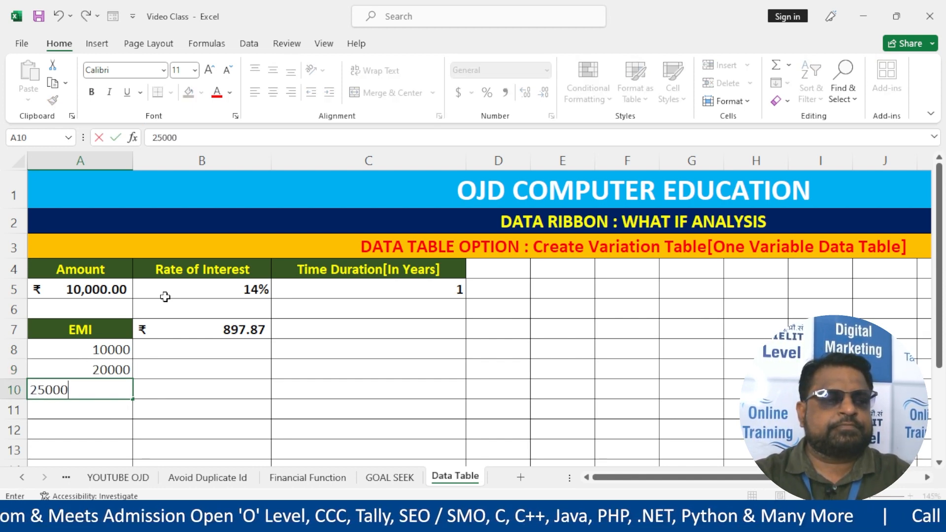
key(Return)
text(50000)
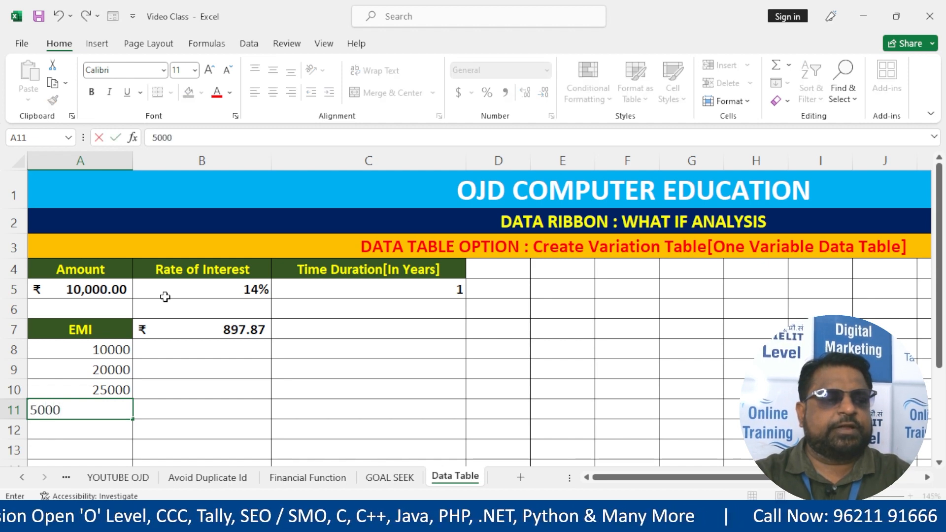
key(Return)
text(100)
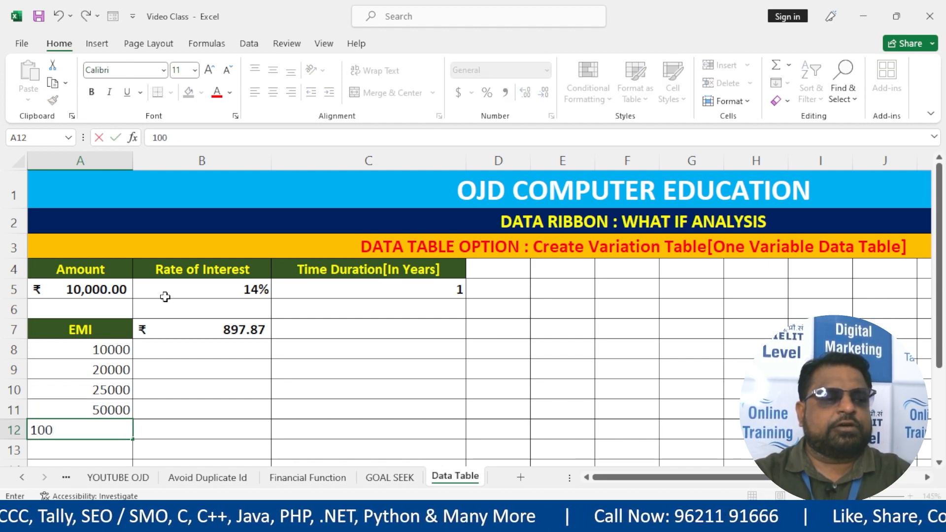
text(000)
key(Return)
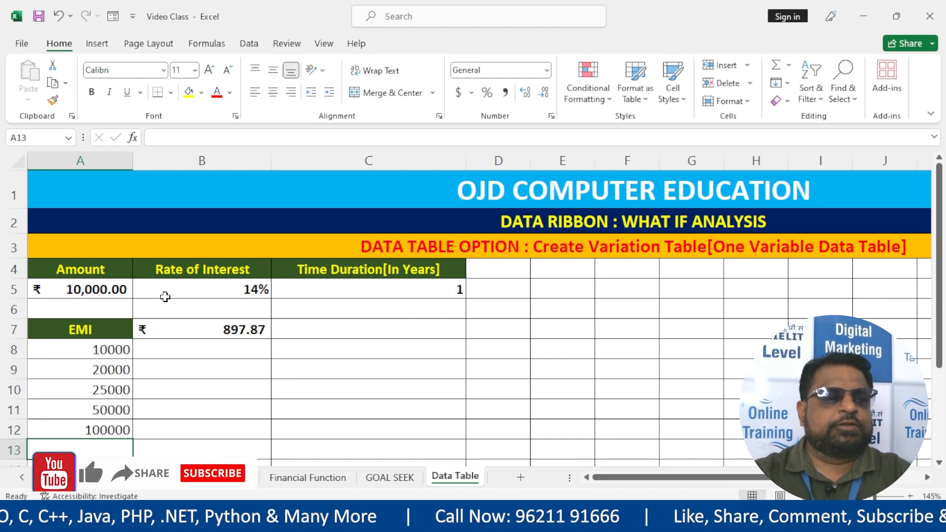
Copy the formatting of the Amount value in A5 onto the loan amounts in A8:A12
click(104, 290)
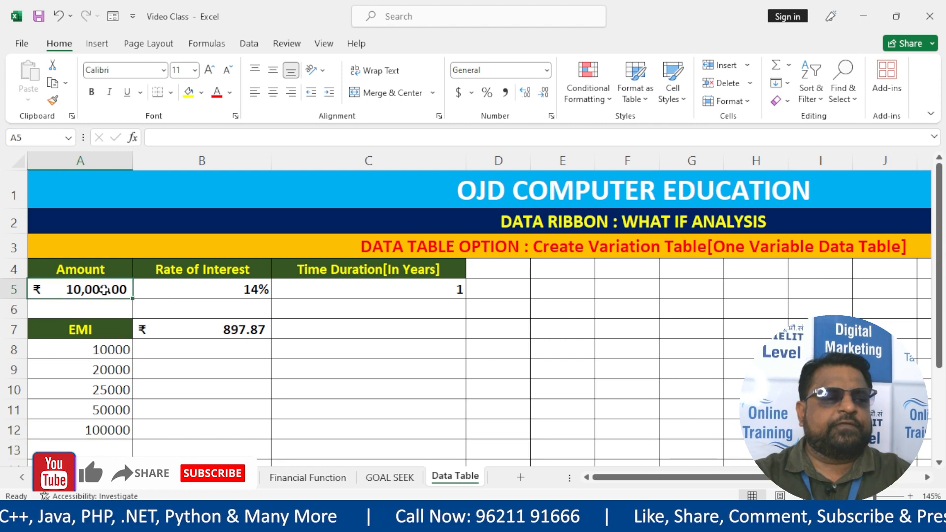
click(53, 101)
drag(92, 350, 93, 438)
click(174, 348)
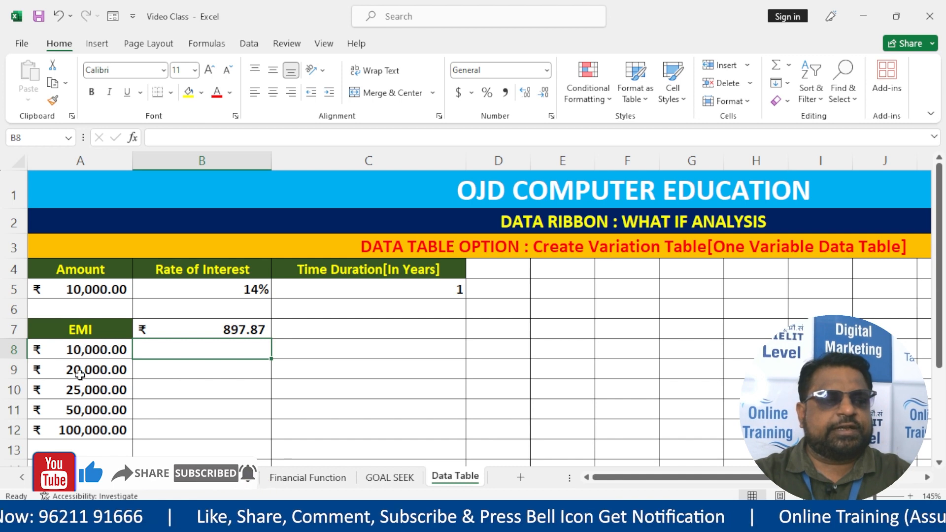
Examine the loan amounts in A8:A12, the cells beside them in column B, and the rate and duration in row 5
drag(87, 350, 88, 431)
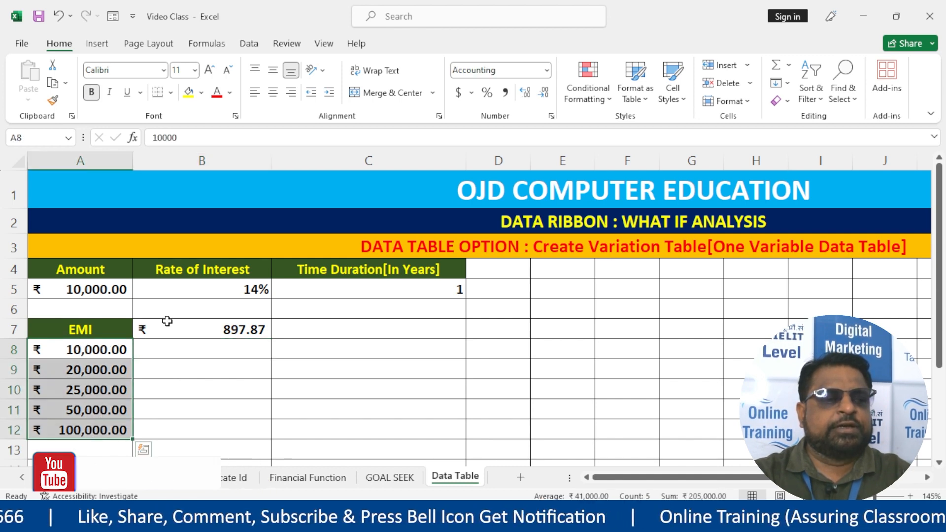
click(252, 351)
click(337, 398)
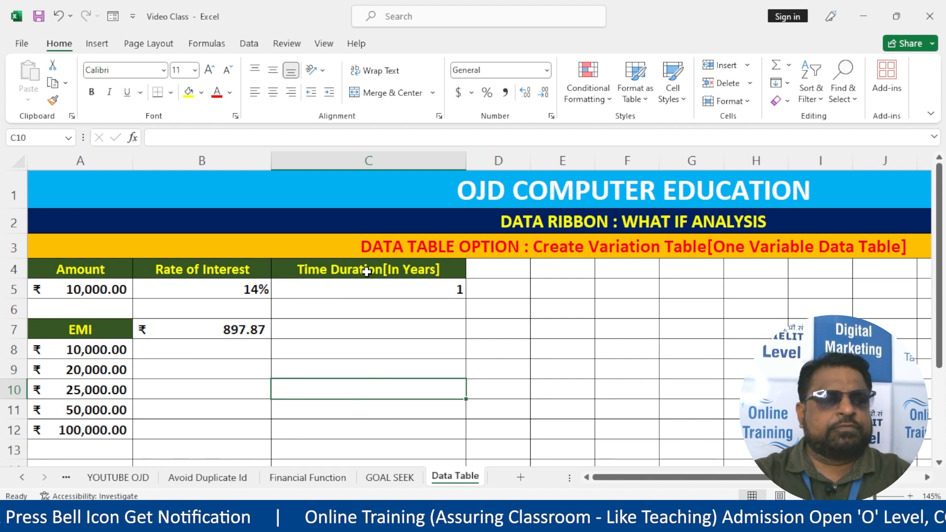
click(188, 352)
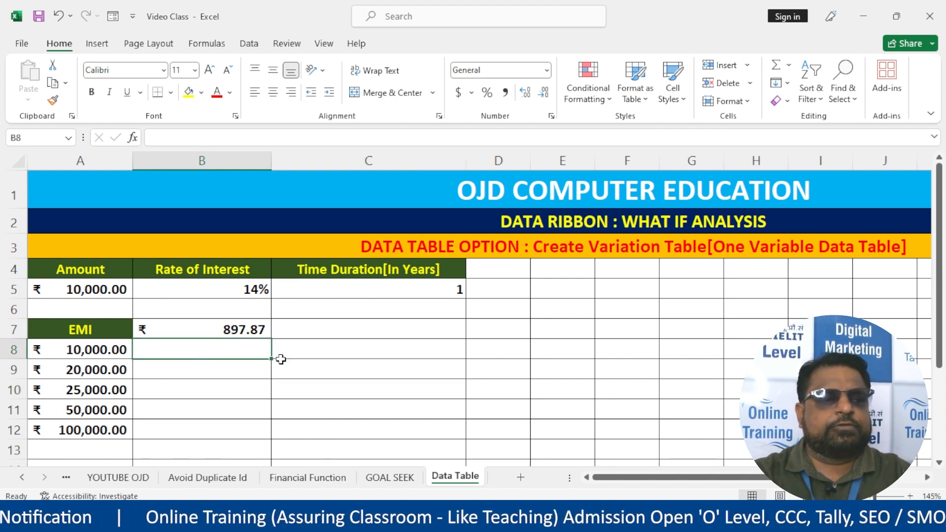
drag(116, 329, 219, 433)
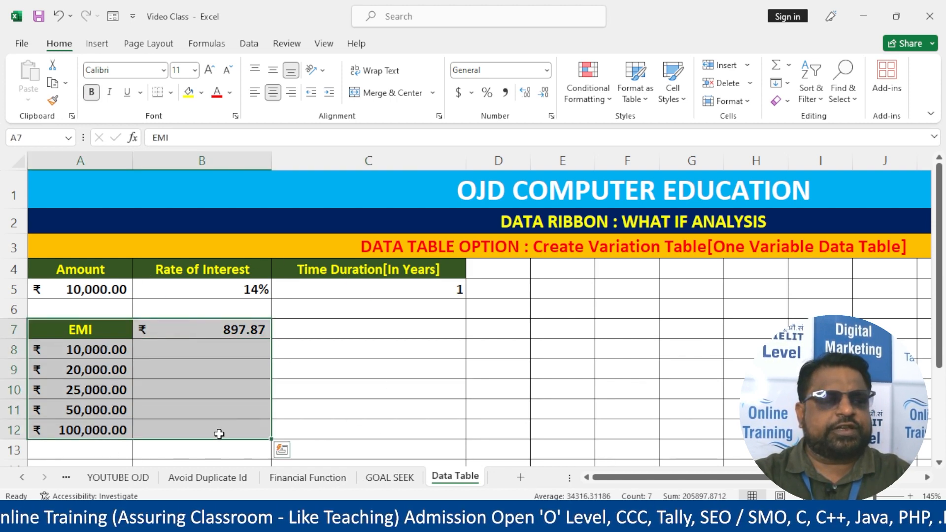
click(363, 350)
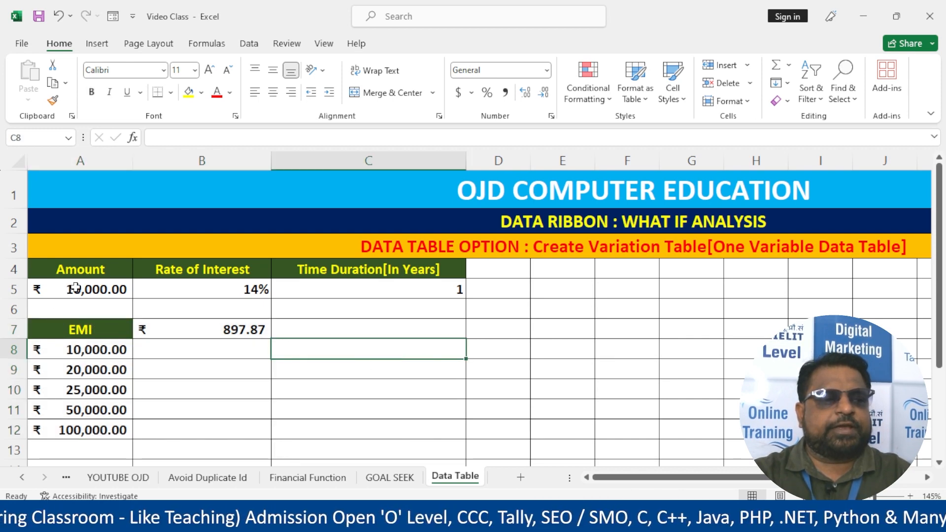
drag(88, 354, 88, 434)
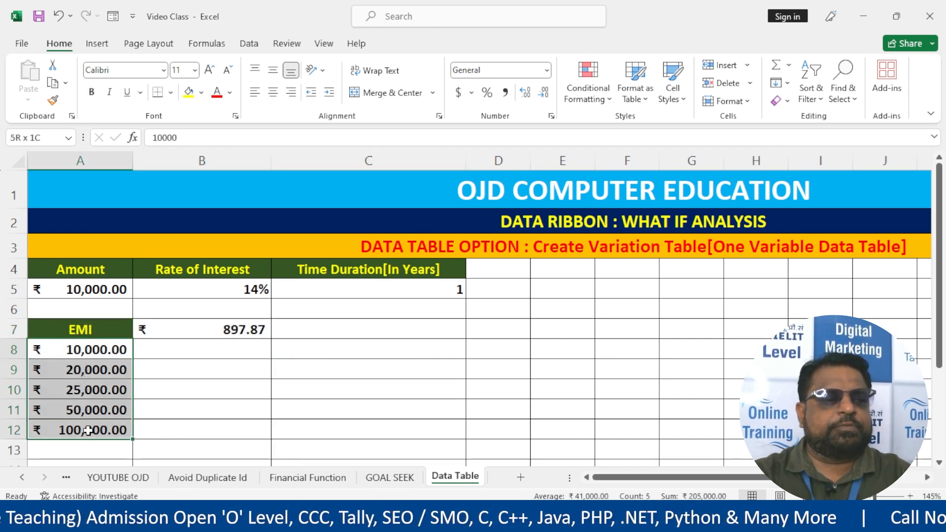
click(306, 409)
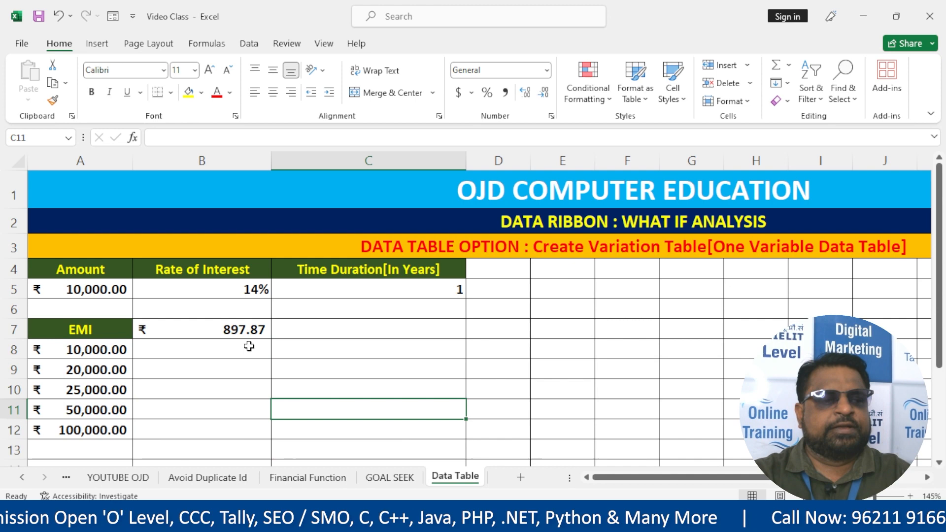
click(85, 351)
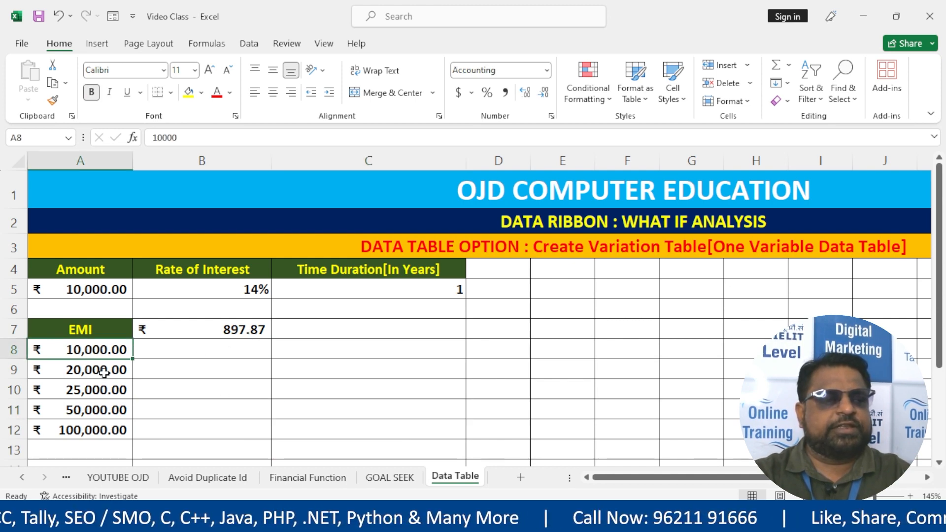
drag(87, 368, 211, 369)
drag(91, 394, 223, 393)
click(197, 413)
drag(80, 412, 240, 413)
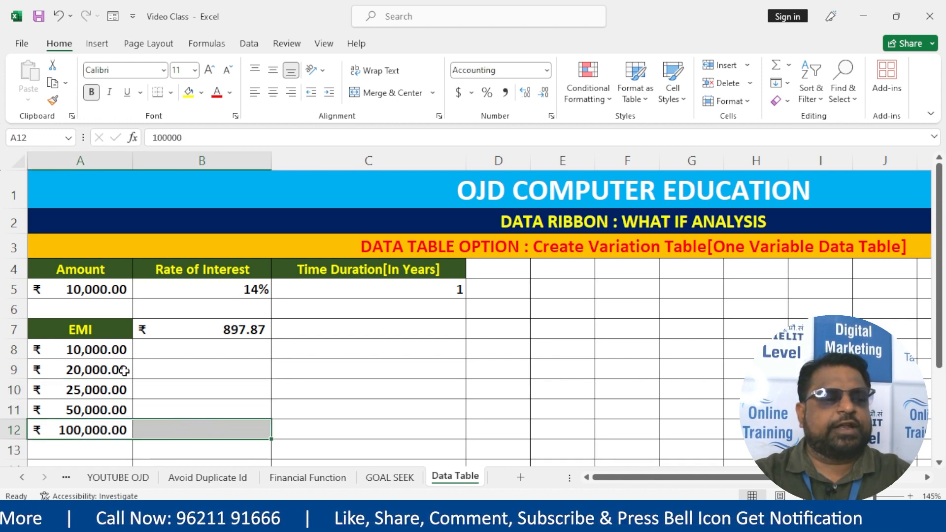
drag(102, 330, 113, 440)
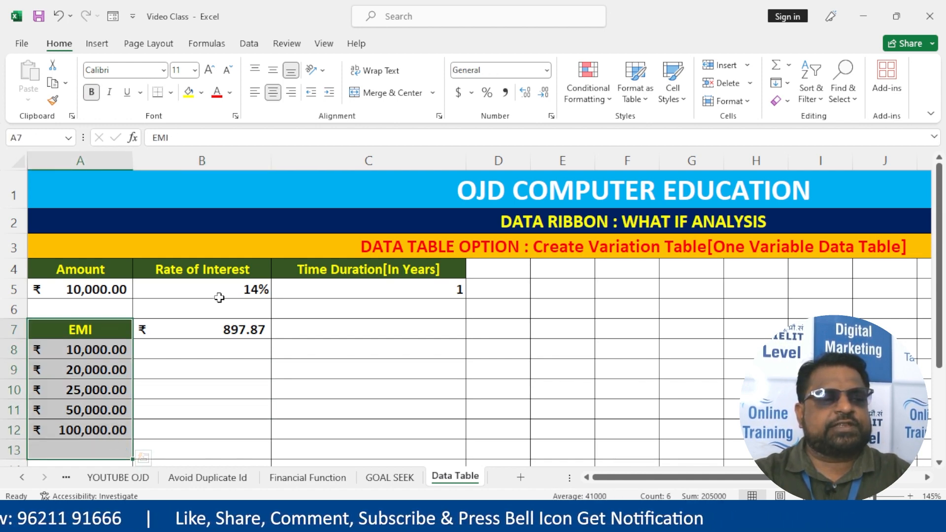
click(266, 291)
drag(371, 292, 481, 294)
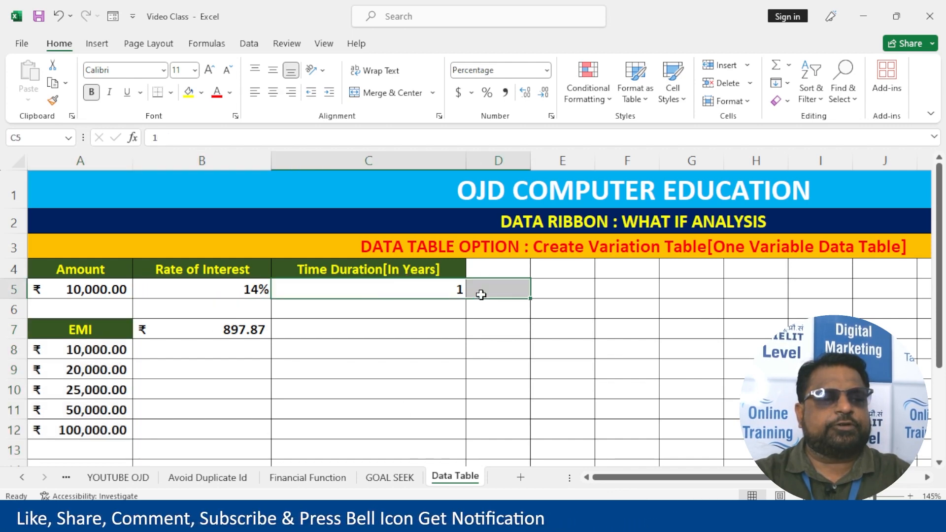
click(562, 369)
Select the range A7:B12 and open the What-If Analysis Data Table settings for it
drag(79, 330, 236, 434)
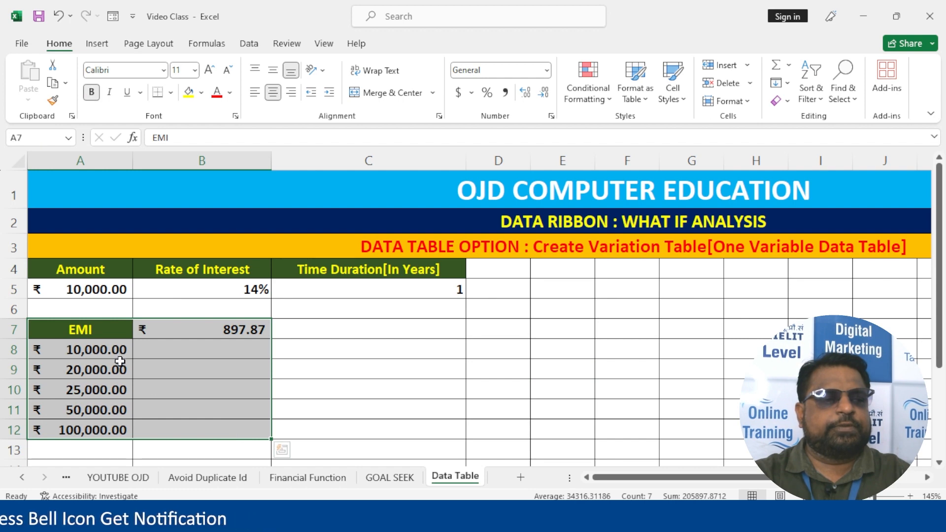
drag(89, 330, 227, 424)
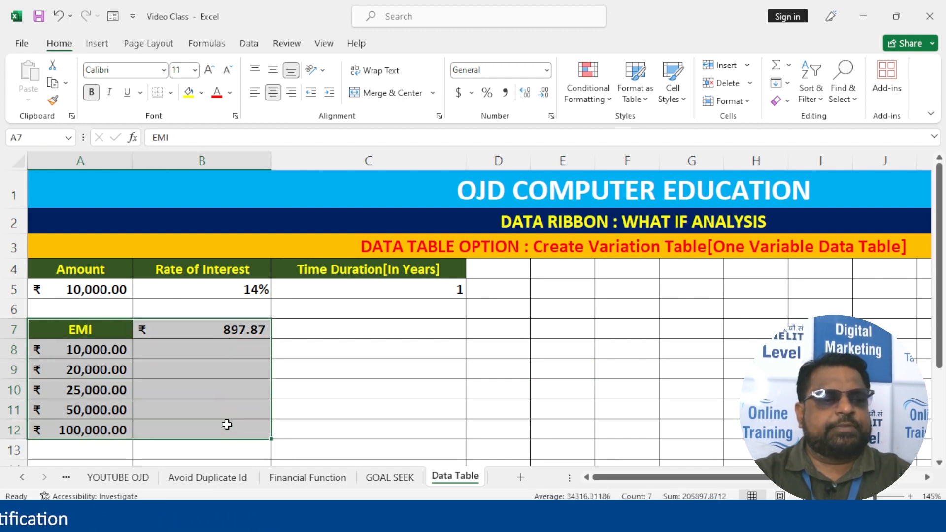
drag(81, 329, 238, 431)
click(110, 332)
drag(168, 337, 246, 429)
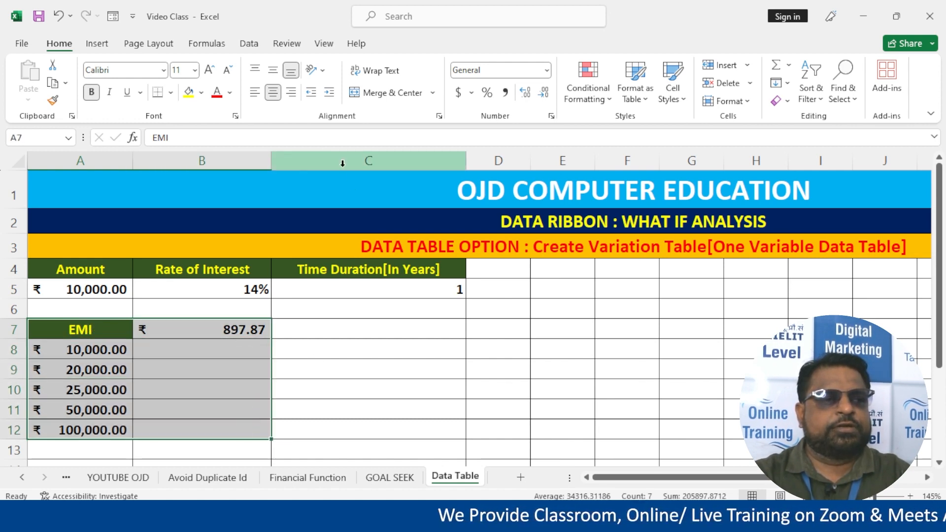
click(249, 44)
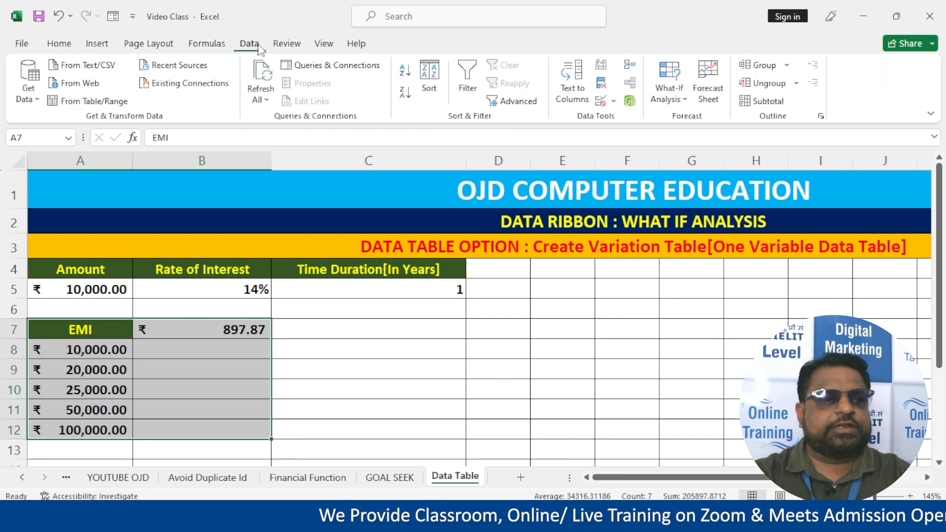
click(673, 99)
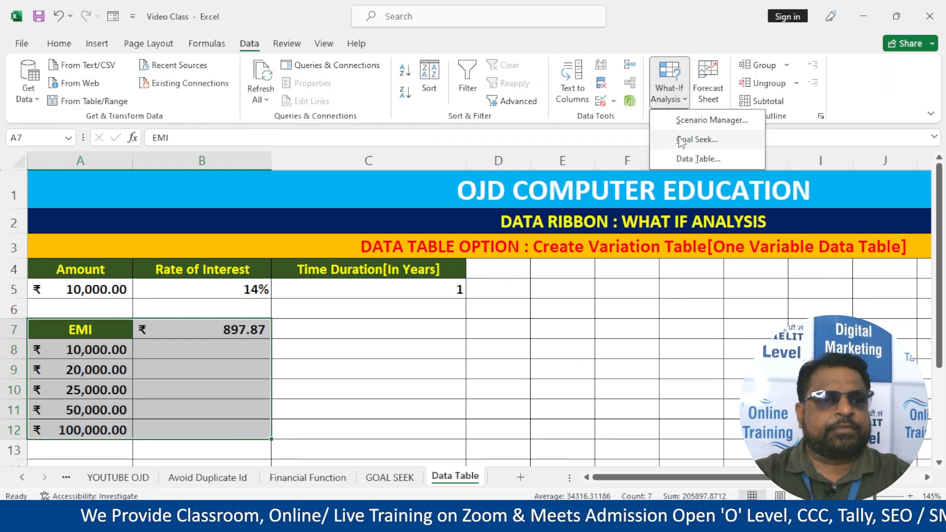
click(688, 161)
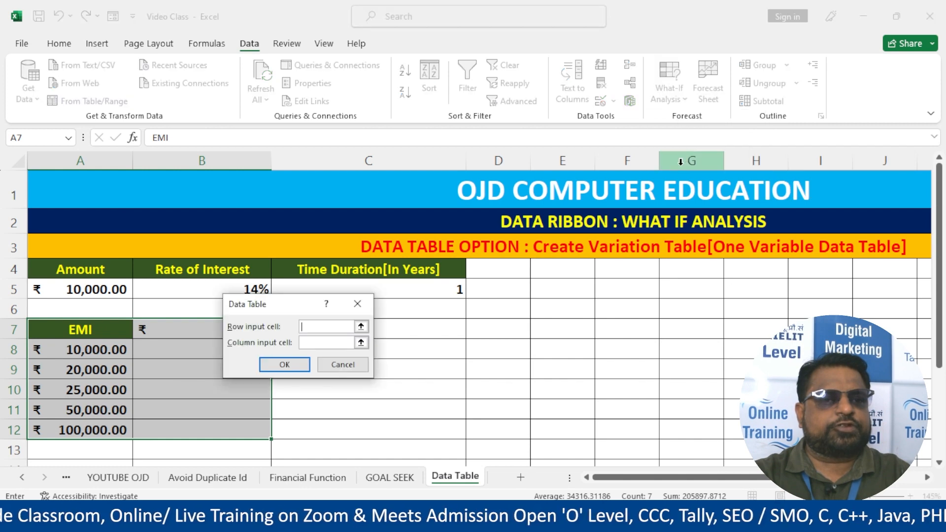
Create the one-variable data table with $A$5 as the column input cell and no row input cell
drag(284, 305, 348, 336)
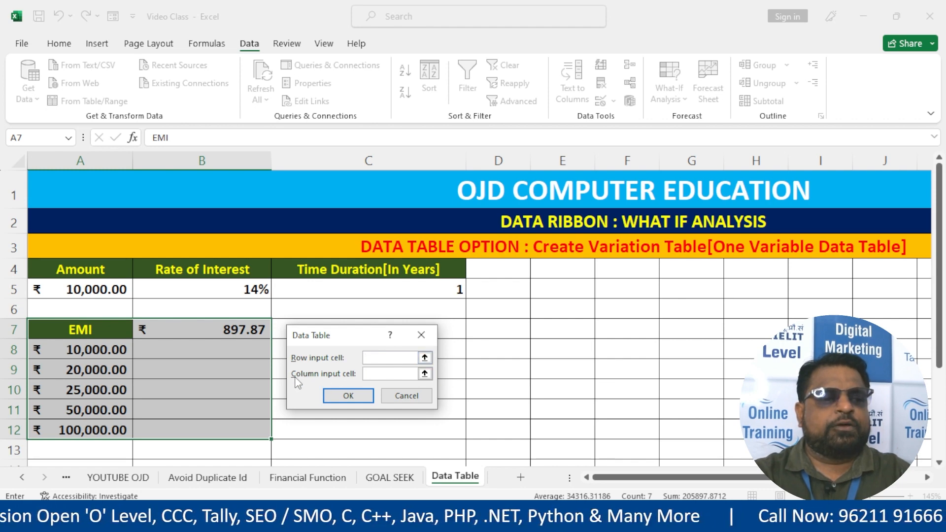
click(393, 372)
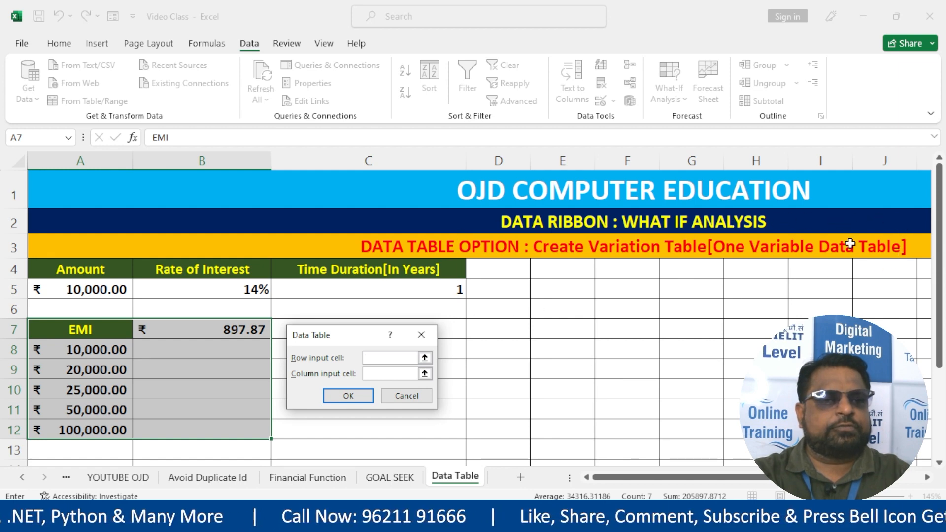
click(376, 362)
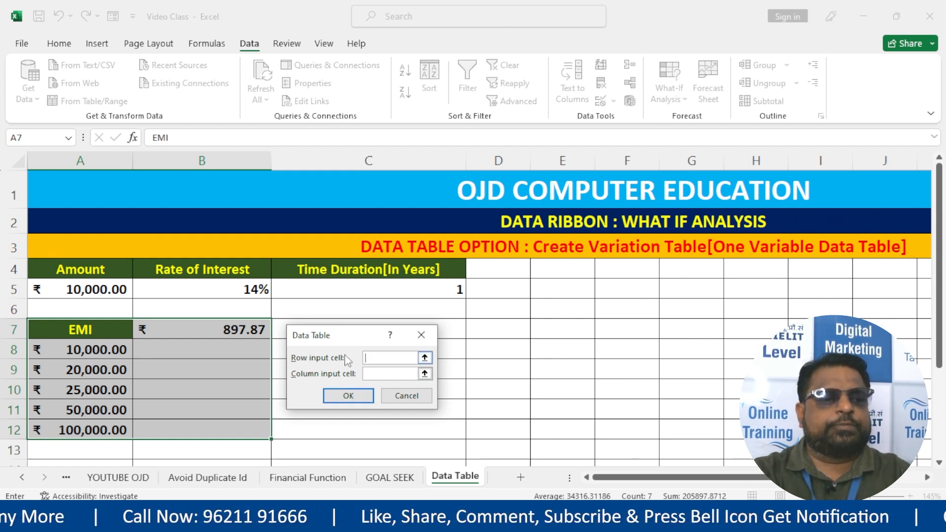
click(387, 373)
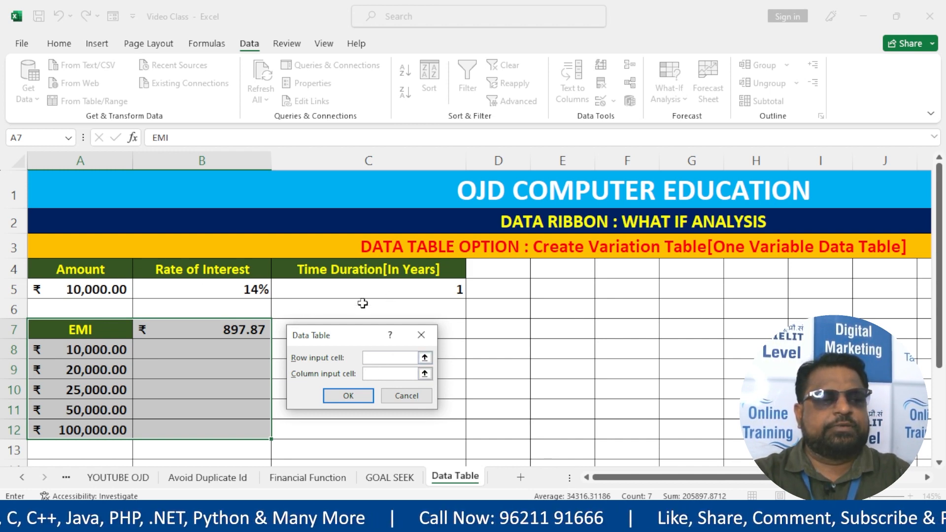
click(61, 290)
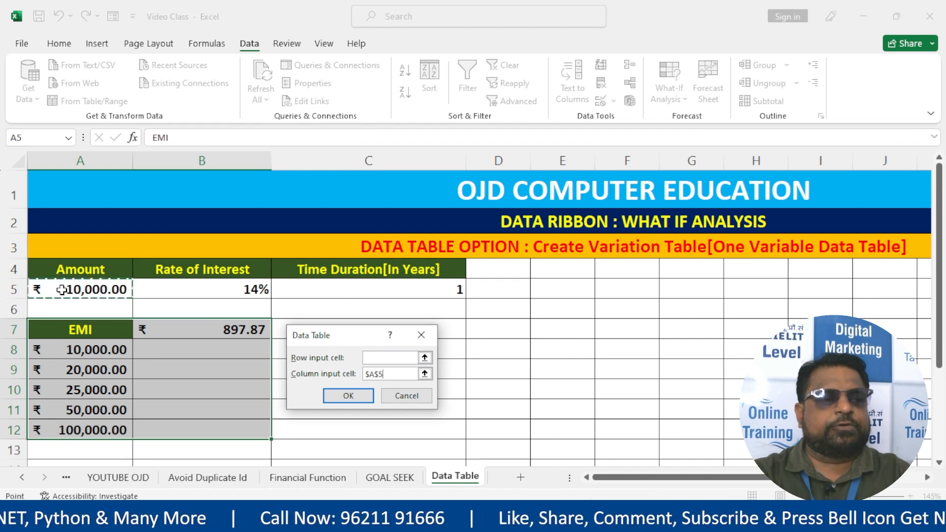
click(336, 398)
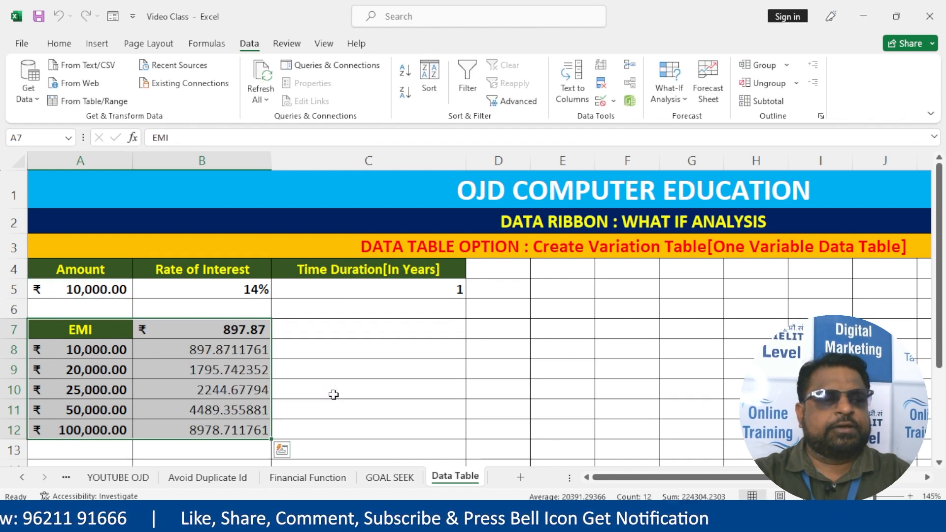
Copy the formatting of the loan amount in A8 onto the EMI results in B8:B12
click(339, 364)
drag(207, 350, 207, 431)
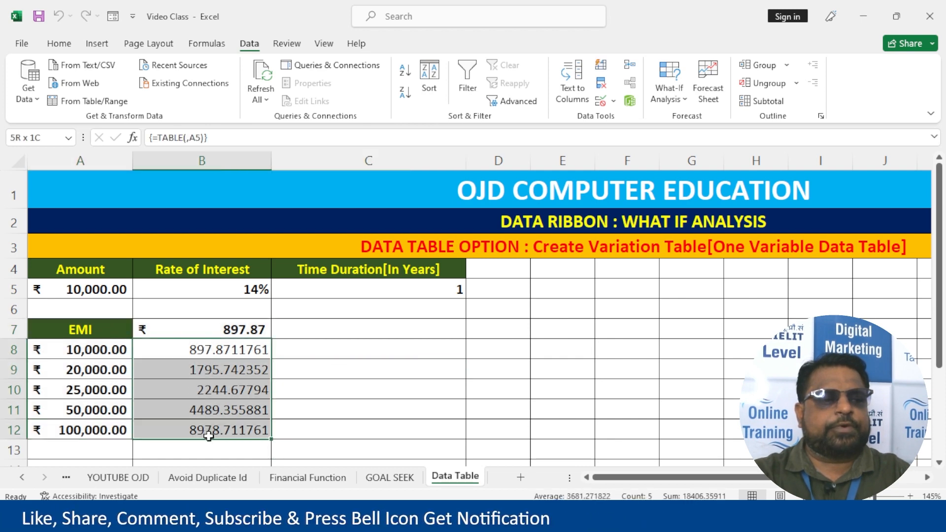
click(82, 345)
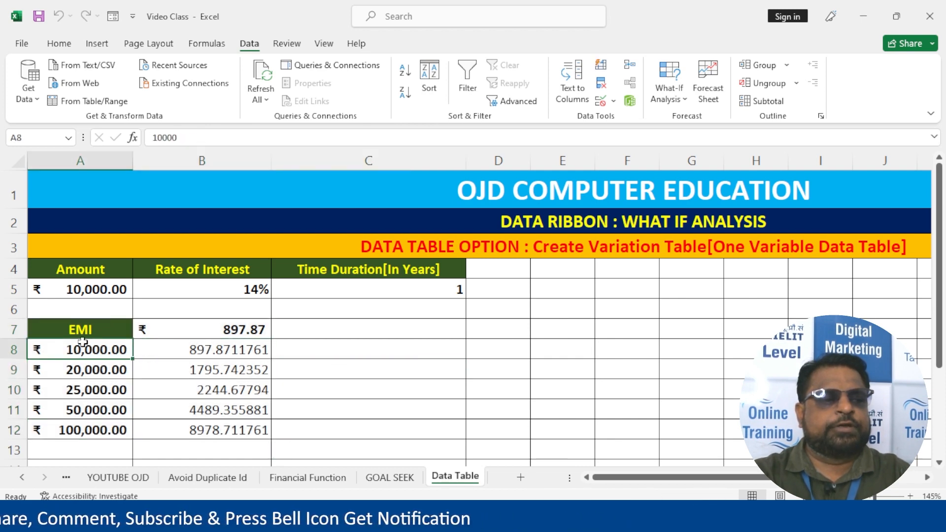
click(58, 46)
click(53, 100)
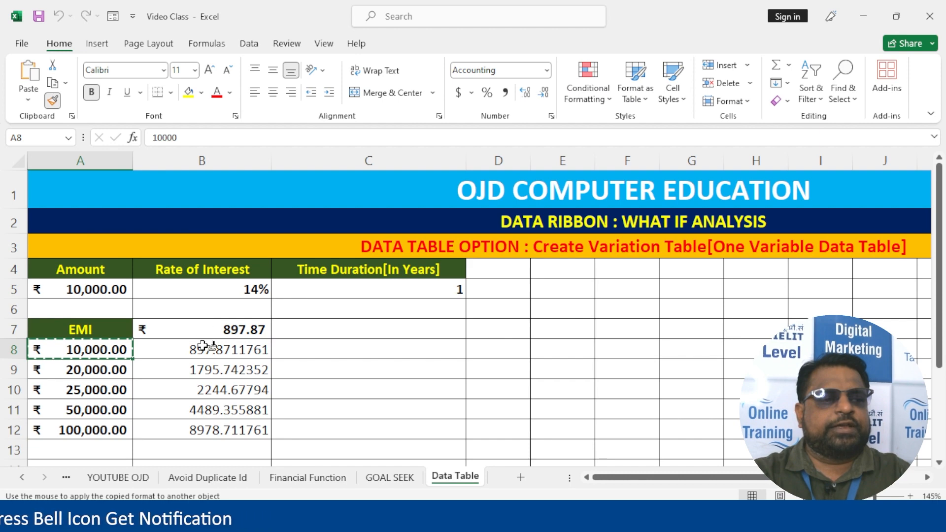
drag(204, 350, 216, 435)
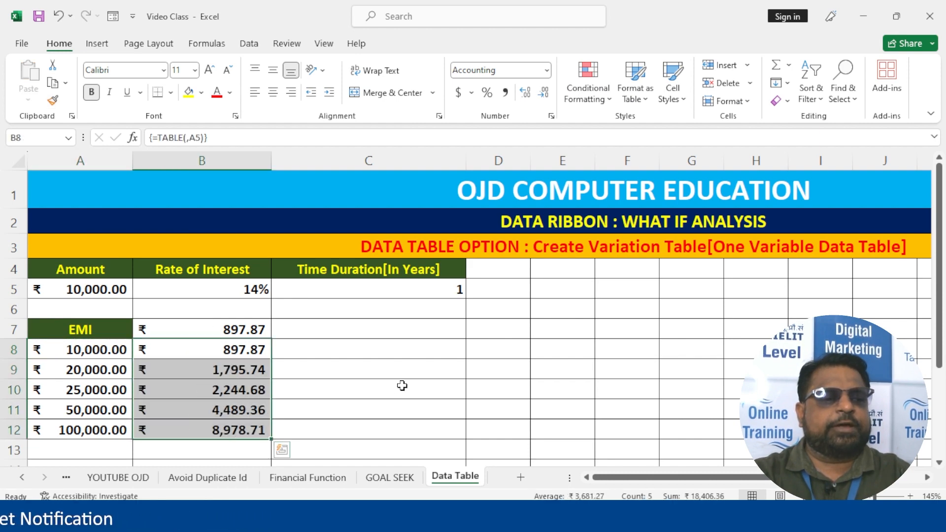
Examine the EMI results in B8:B12 against their loan amounts, the EMI row above them and the loan inputs in A4:C5
click(365, 347)
drag(196, 344, 210, 433)
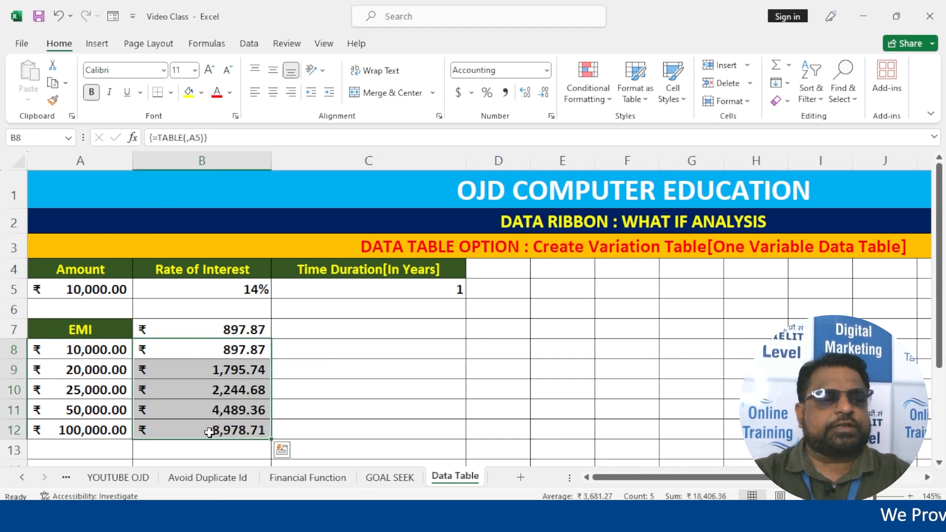
click(375, 351)
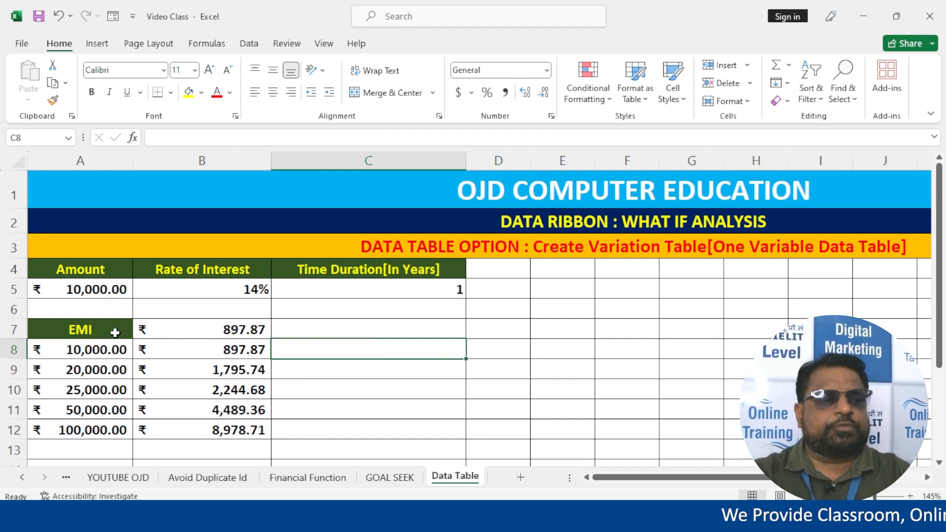
drag(112, 331, 227, 335)
click(379, 353)
drag(90, 348, 239, 430)
click(355, 370)
scroll(226, 423, down, 1)
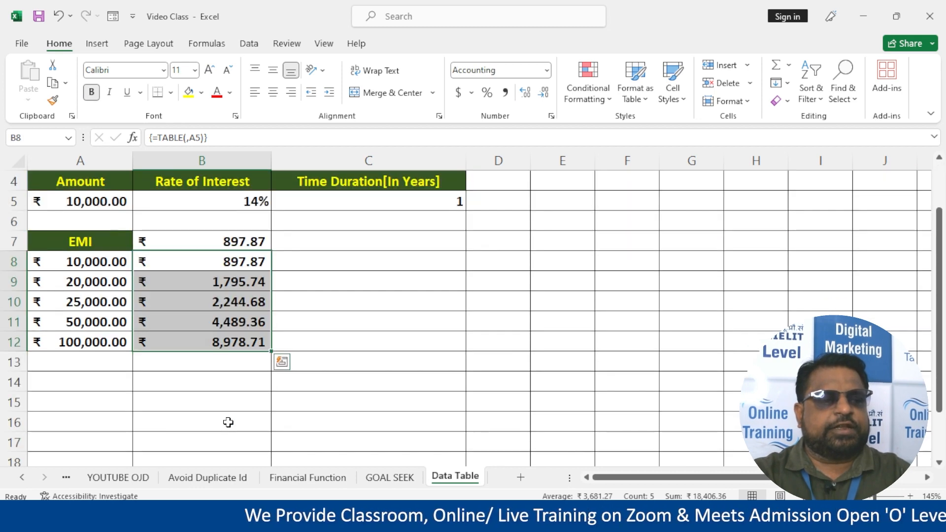
scroll(228, 426, up, 1)
drag(87, 268, 405, 289)
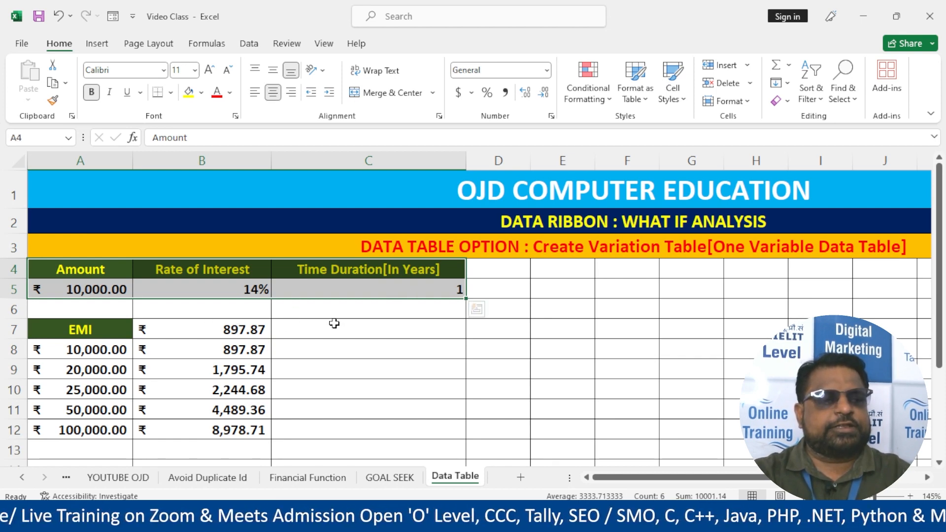
click(311, 332)
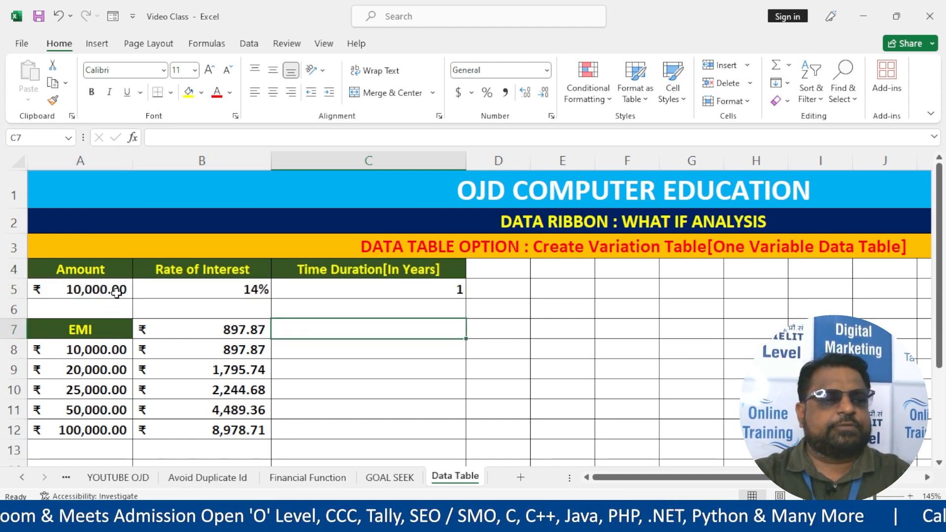
Copy the loan input block A4:C5 and paste it below the first data table, starting at A14
drag(98, 270, 401, 286)
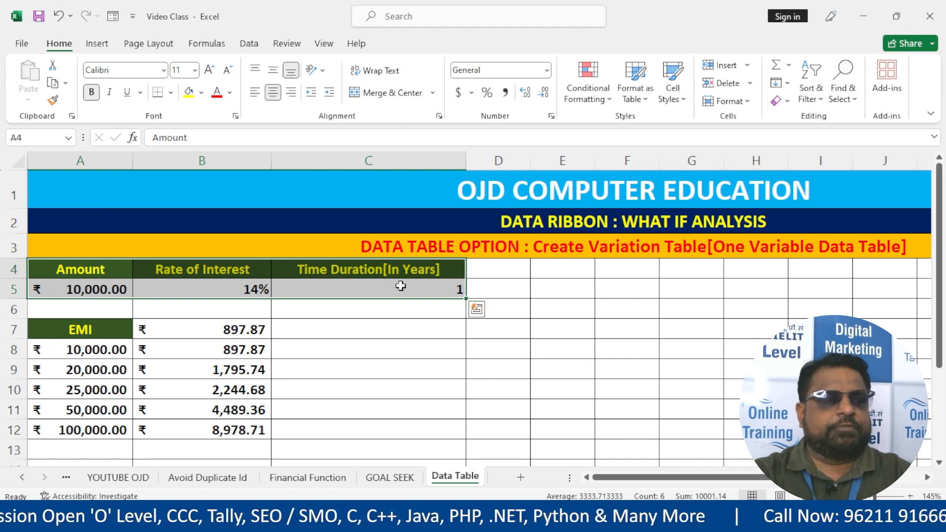
key(ctrl+c)
scroll(228, 338, down, 2)
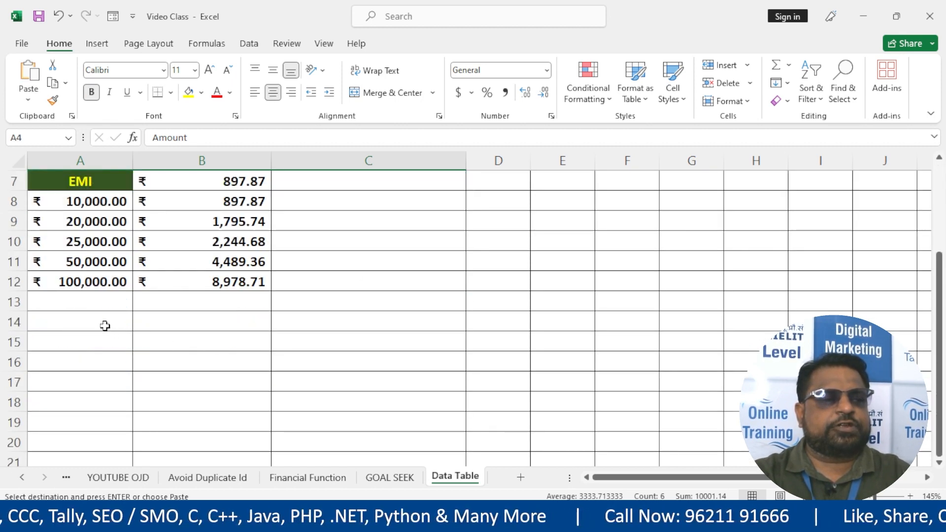
click(93, 322)
key(ctrl+v)
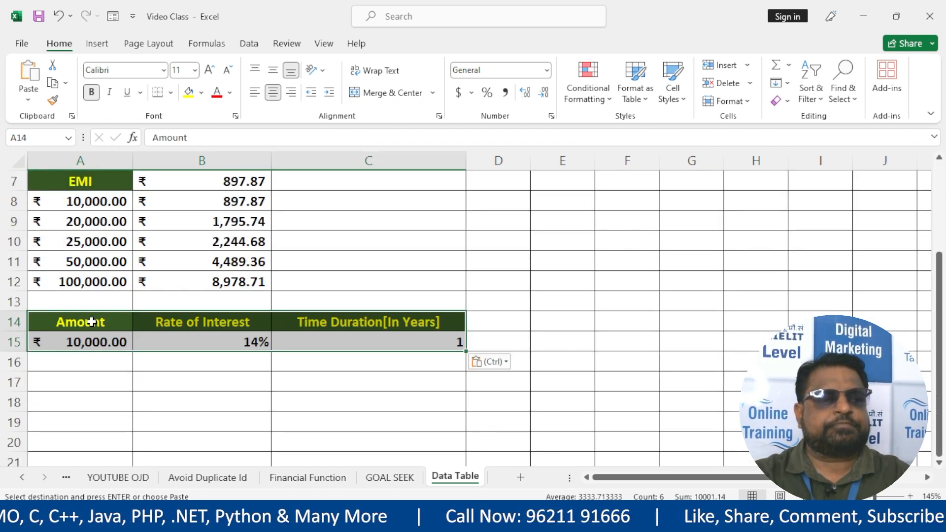
click(94, 383)
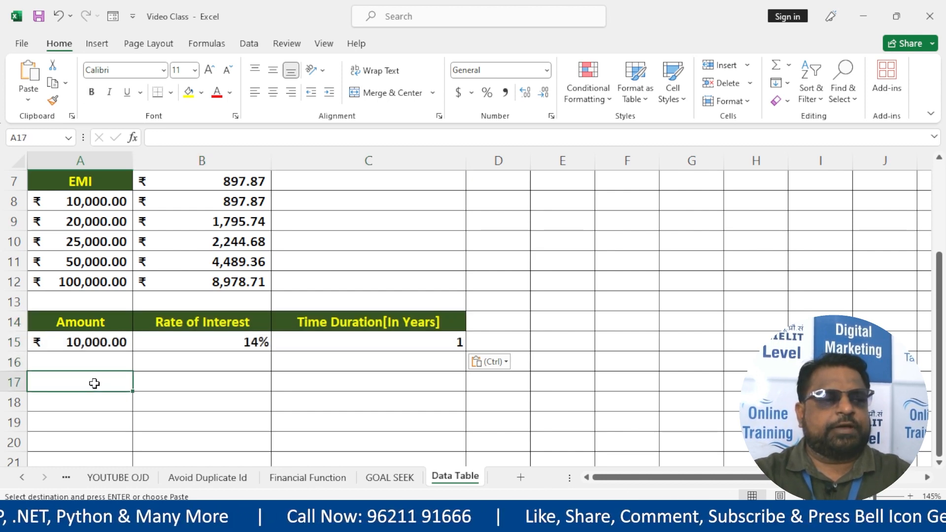
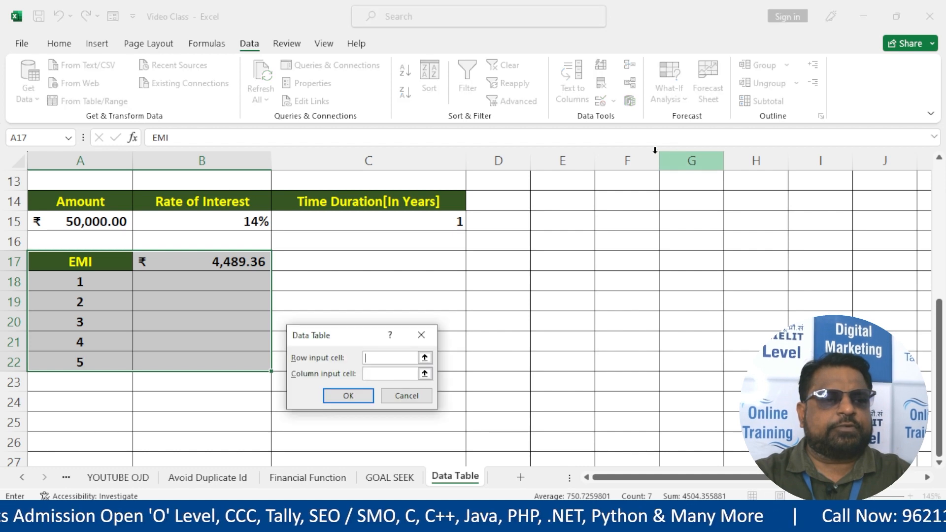
Create the data table for A17:B22 with $C$15 as the column input cell and no row input cell
drag(343, 344, 346, 275)
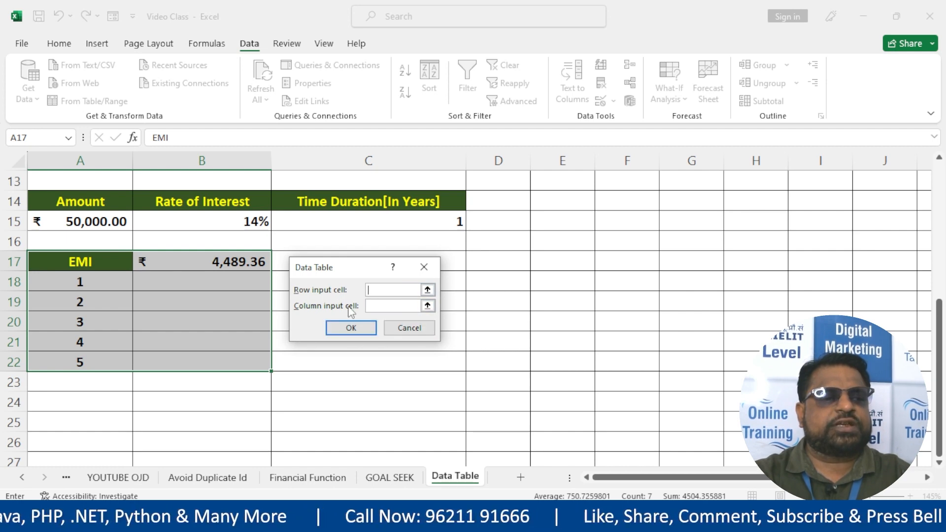
click(379, 308)
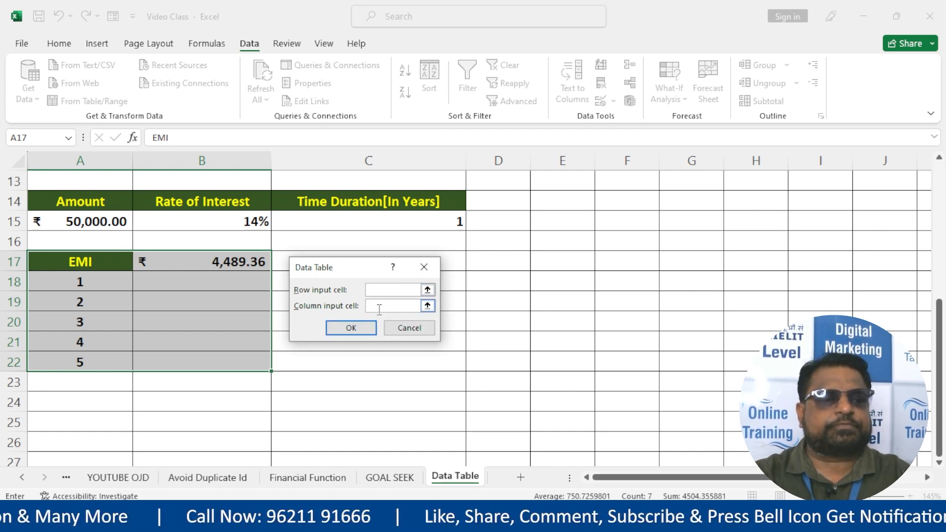
click(434, 219)
click(352, 329)
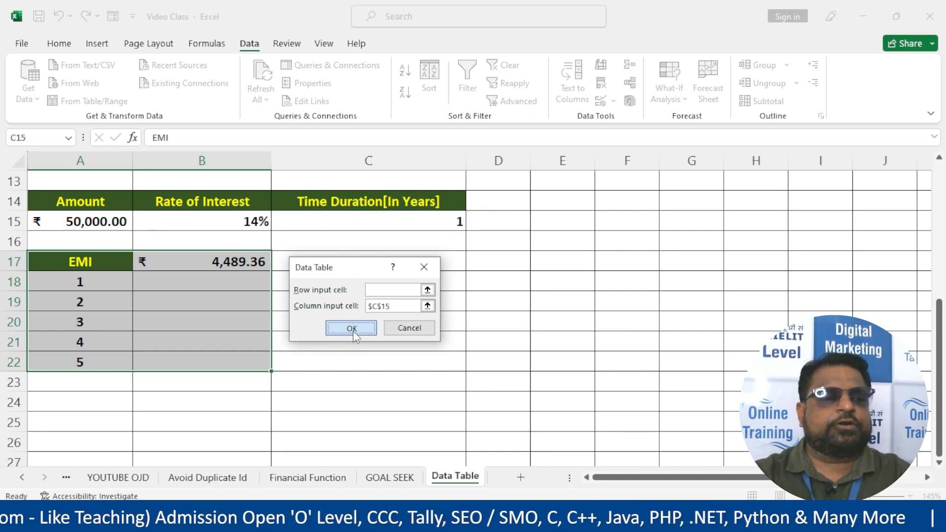
Copy the formatting of the Amount value in A15 onto the EMI results in B18:B22
click(180, 285)
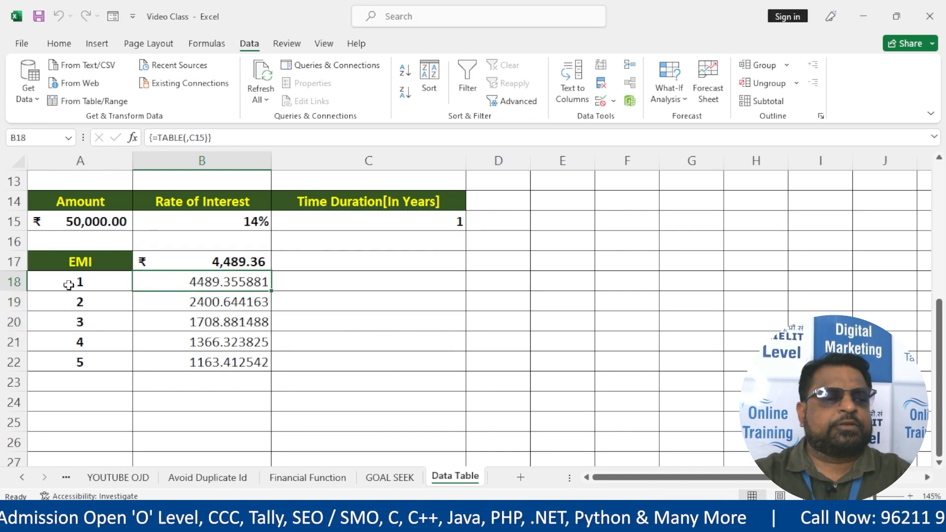
drag(79, 279, 91, 346)
click(109, 275)
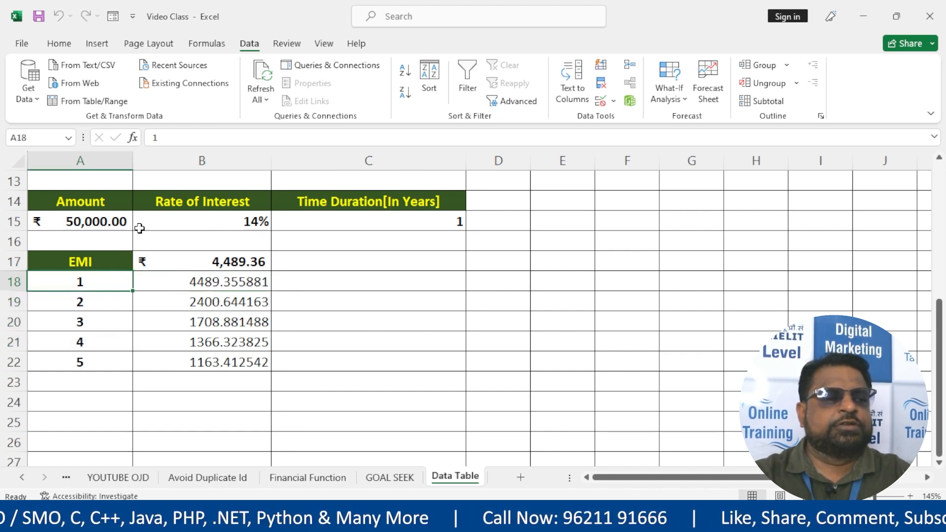
click(108, 223)
click(70, 47)
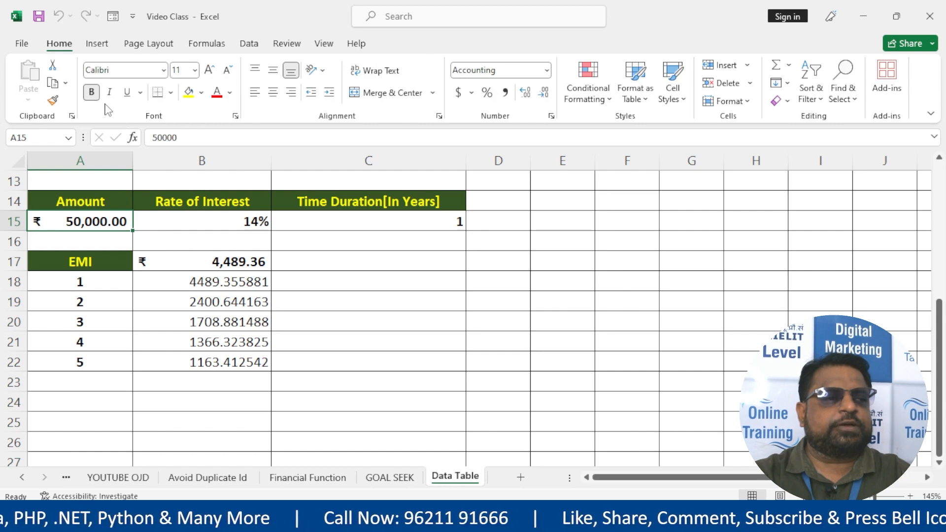
click(53, 101)
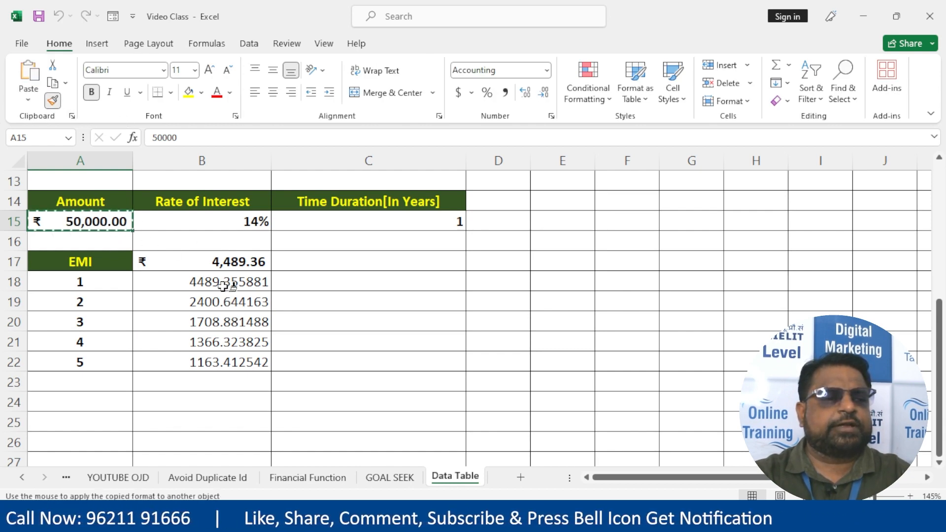
drag(226, 284, 232, 359)
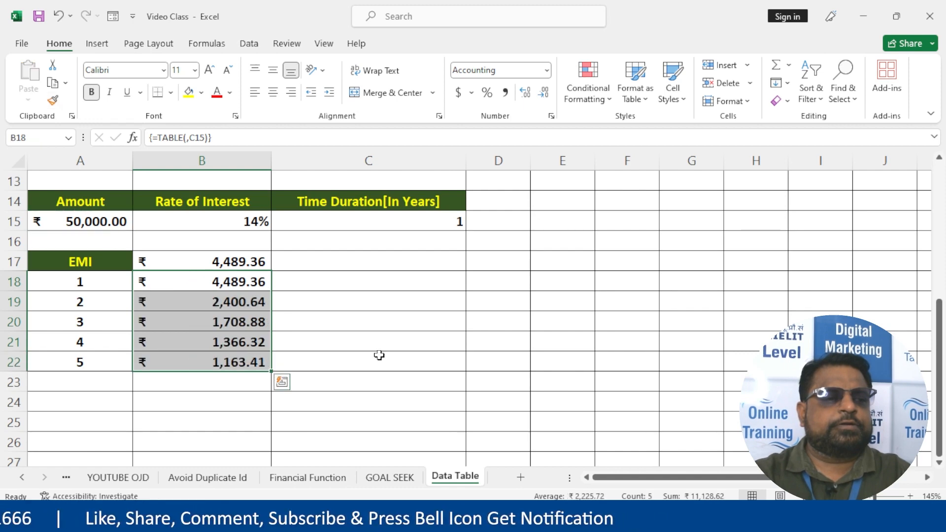
click(385, 326)
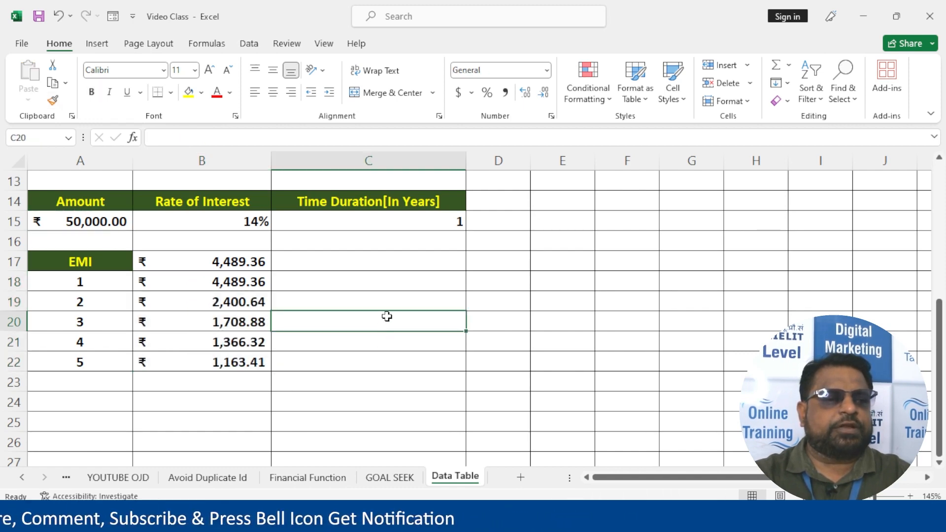
Fill the 2-year row A19:B19 with yellow and the 3-year row A20:B20 with light green
click(89, 220)
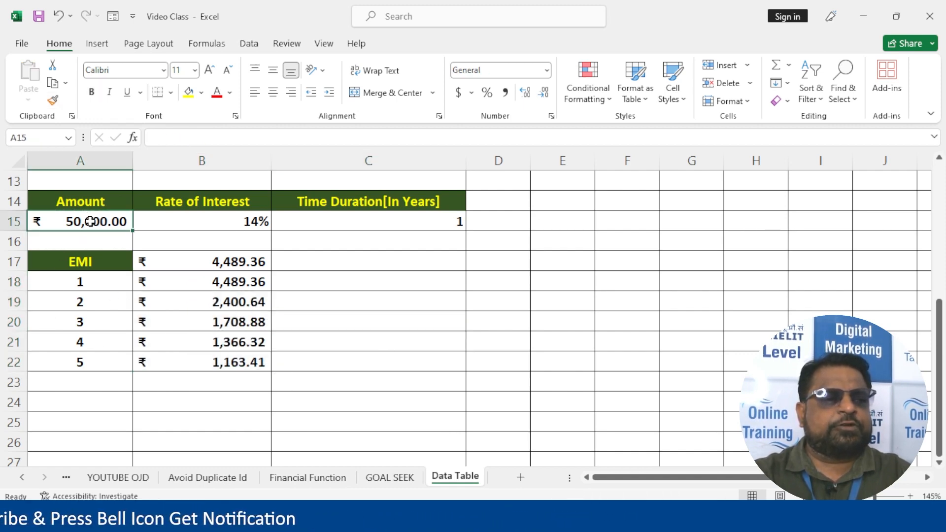
click(435, 218)
click(160, 265)
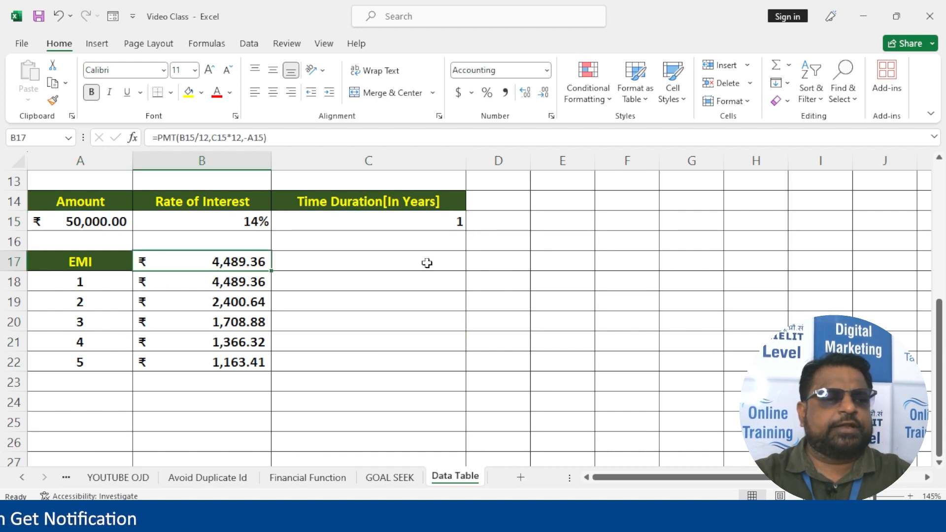
drag(61, 303, 249, 301)
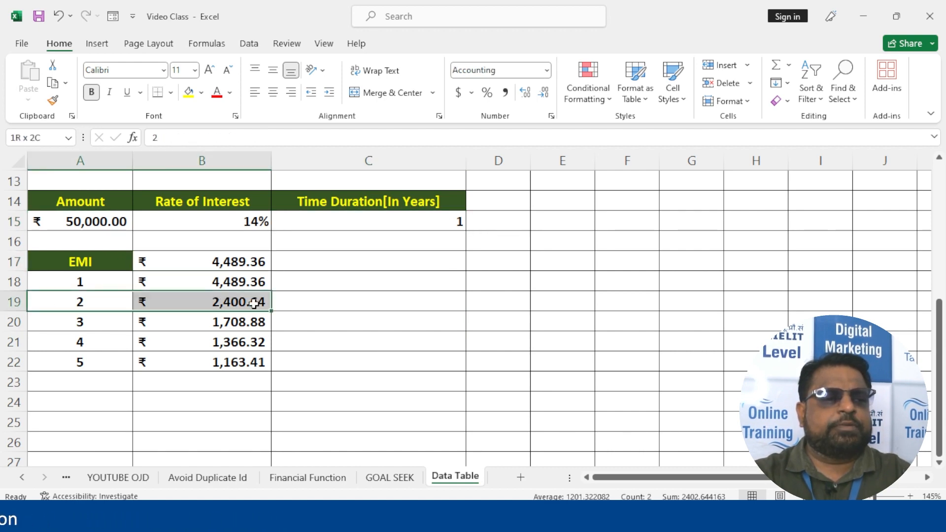
click(189, 92)
drag(95, 322, 232, 321)
click(202, 93)
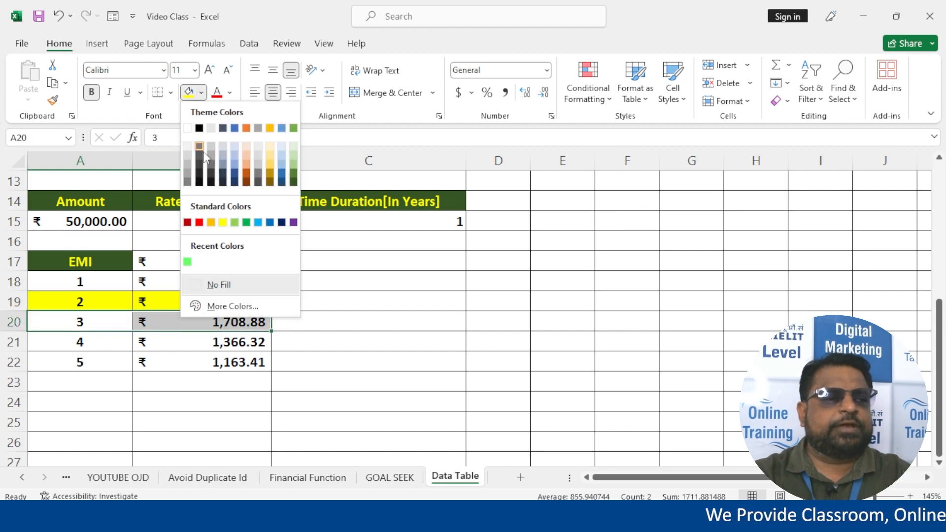
click(237, 221)
Fill the 4-year row A21:B21 with light blue and the 5-year row A22:B22 with light orange
drag(93, 345, 246, 342)
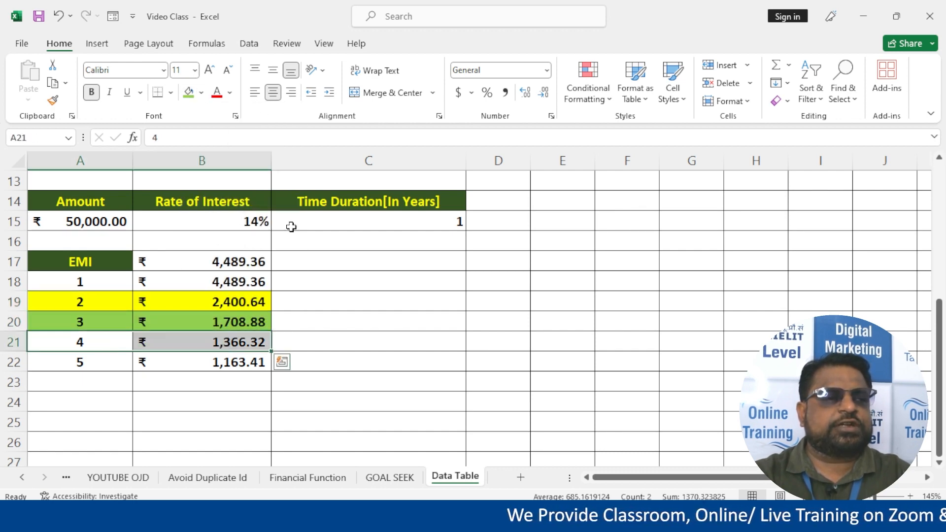
click(201, 92)
click(258, 222)
drag(98, 362, 237, 362)
click(201, 93)
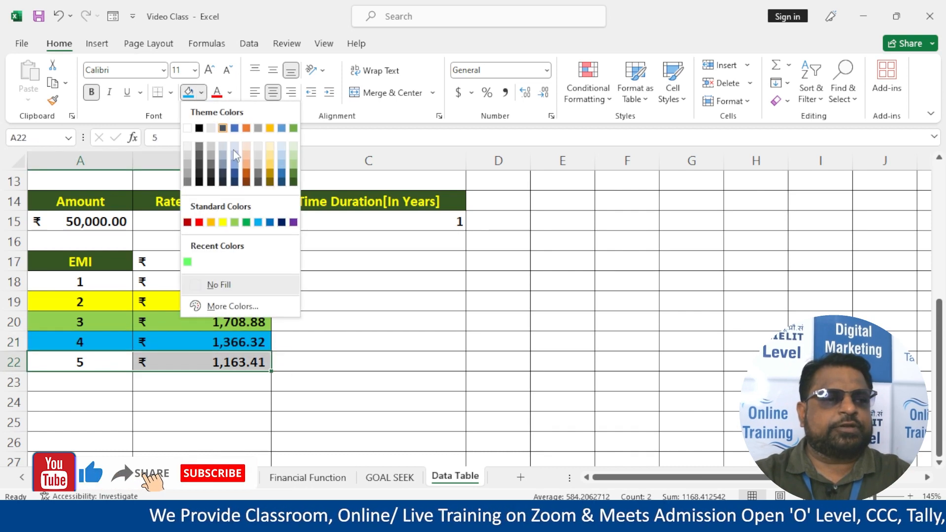
click(246, 164)
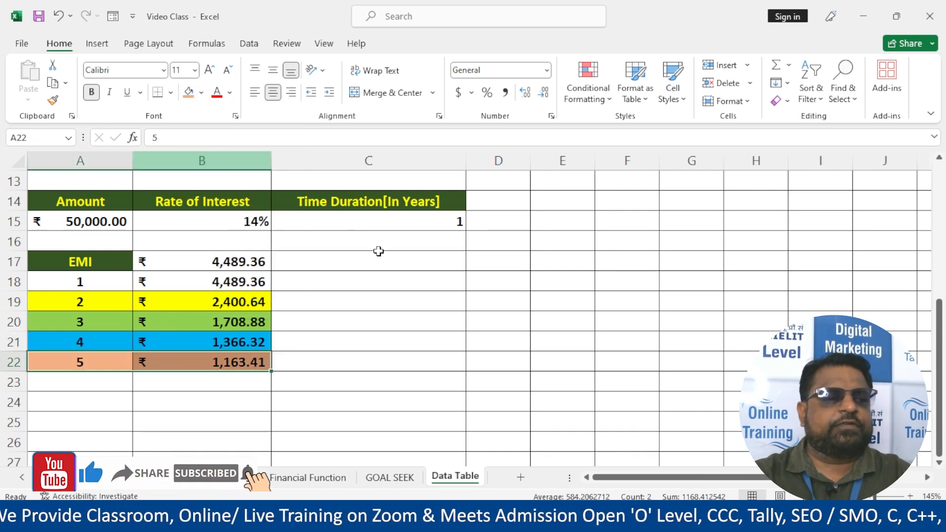
click(399, 286)
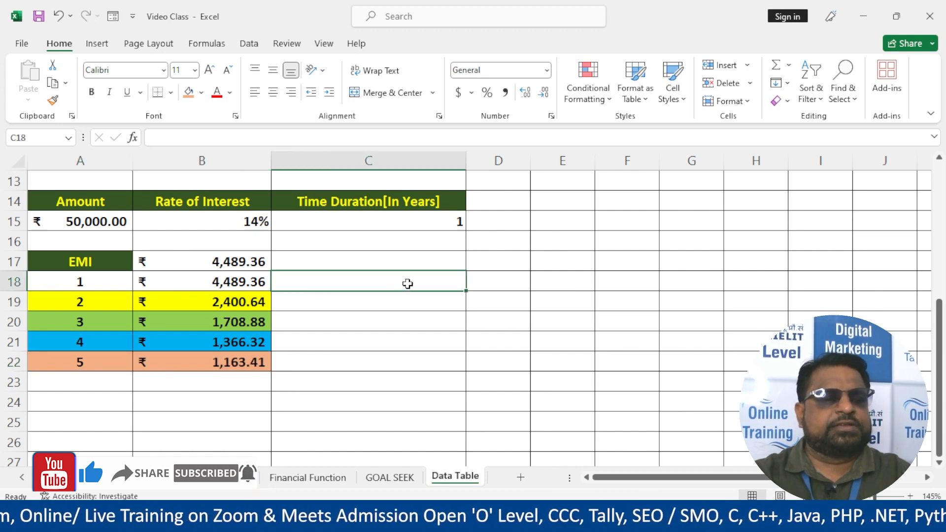
Examine the Rate of Interest cells B14:B15 and the amount beside the rate in row 15
click(221, 206)
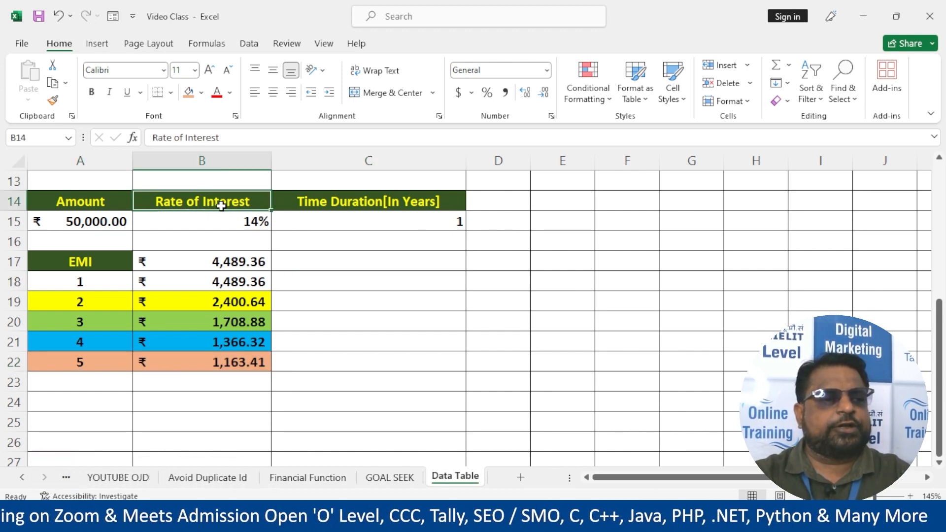
drag(222, 206, 219, 228)
click(488, 307)
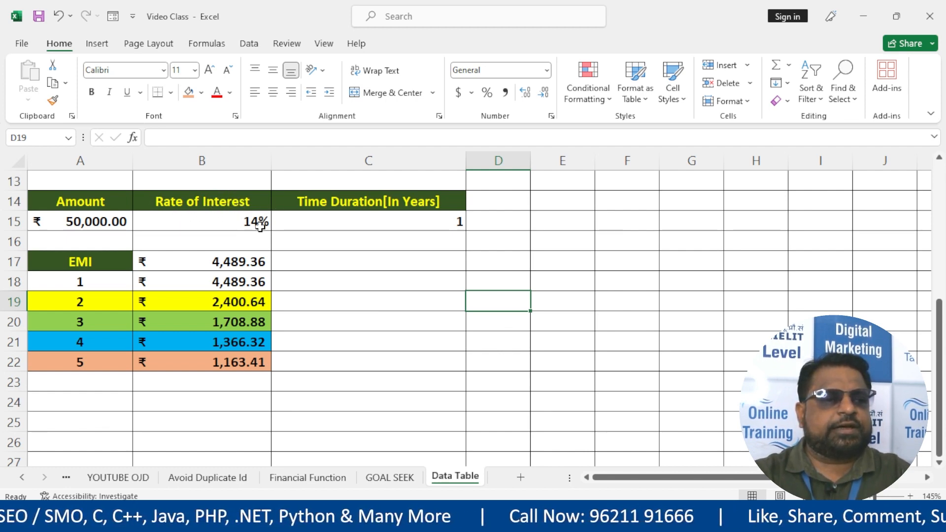
drag(118, 221, 256, 221)
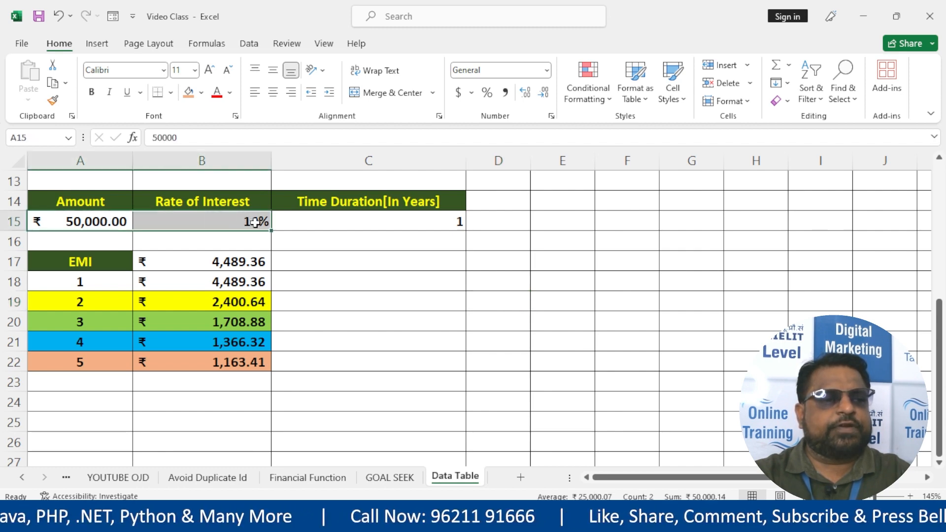
click(376, 269)
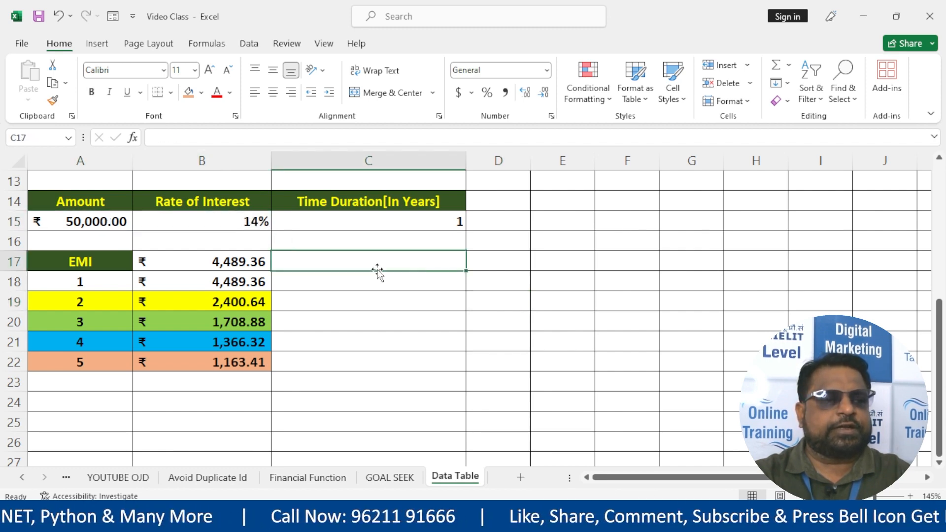
Review the sheet title and the two one-variable EMI tables in A7:B12 and A17:B22, including the amount in A15
click(90, 226)
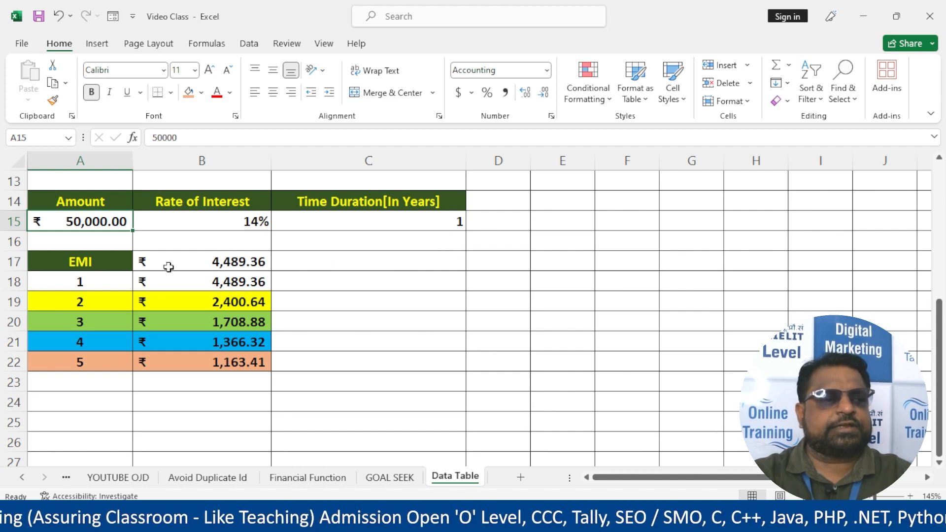
scroll(168, 266, up, 2)
scroll(166, 266, up, 1)
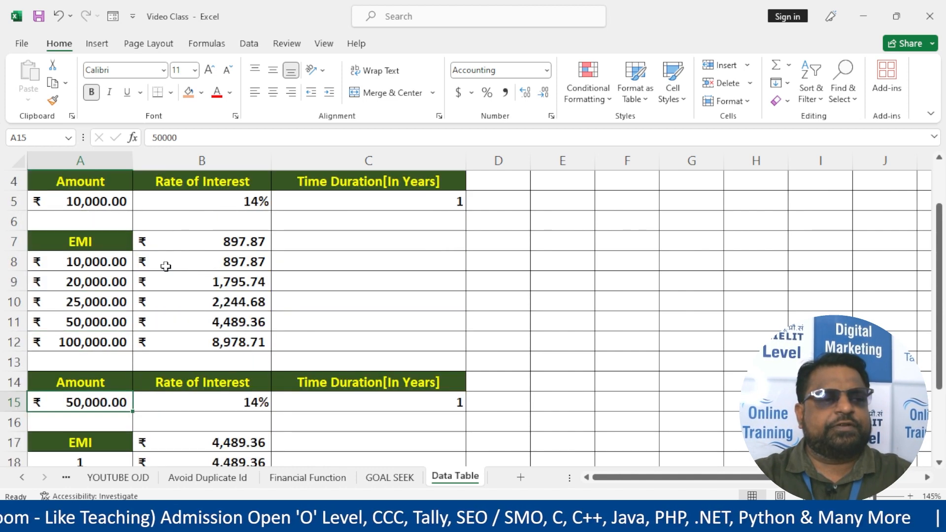
scroll(166, 266, up, 1)
click(630, 253)
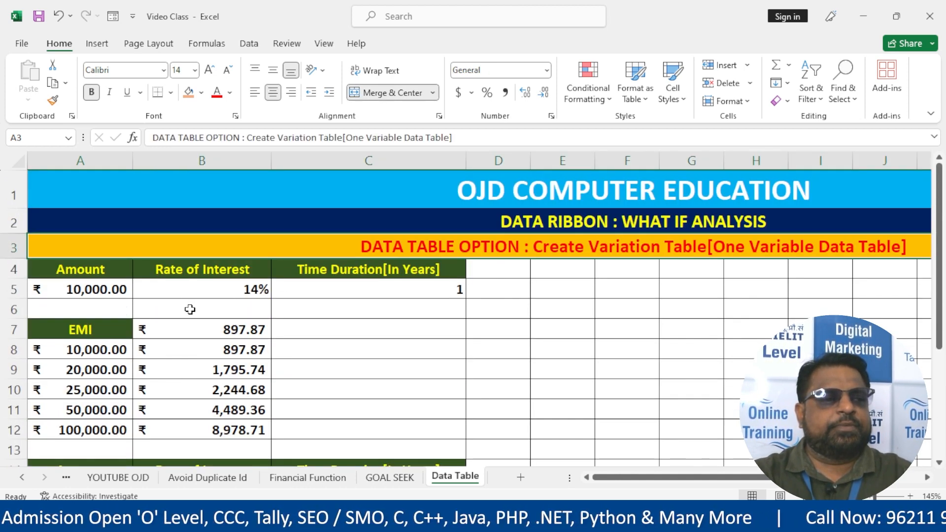
scroll(190, 310, down, 1)
drag(79, 241, 201, 350)
scroll(201, 347, down, 2)
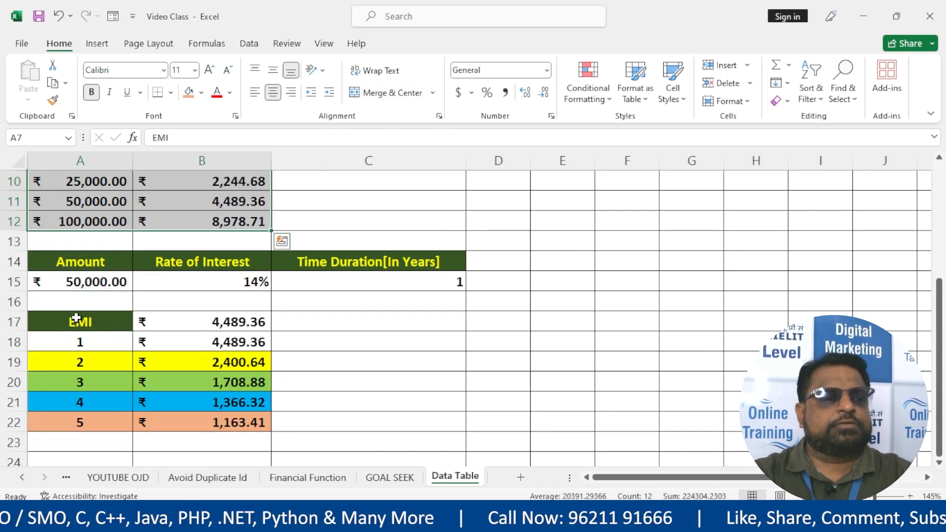
drag(76, 318, 229, 424)
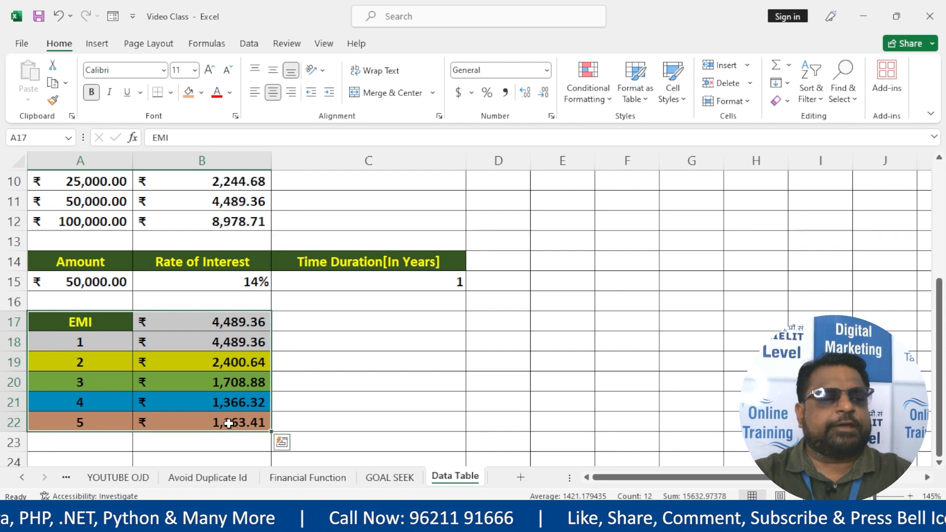
click(428, 367)
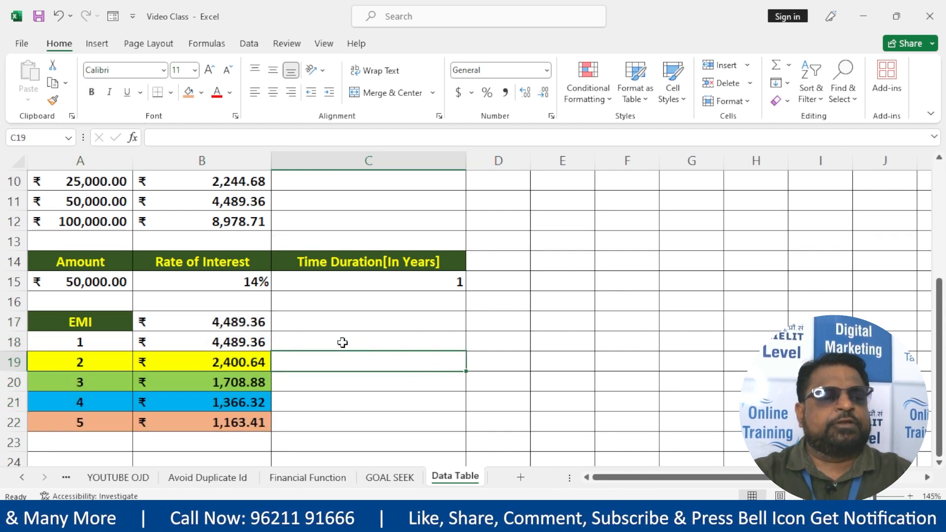
Copy the three title rows A1:A3 and paste them at A24, below the duration table
scroll(389, 340, up, 3)
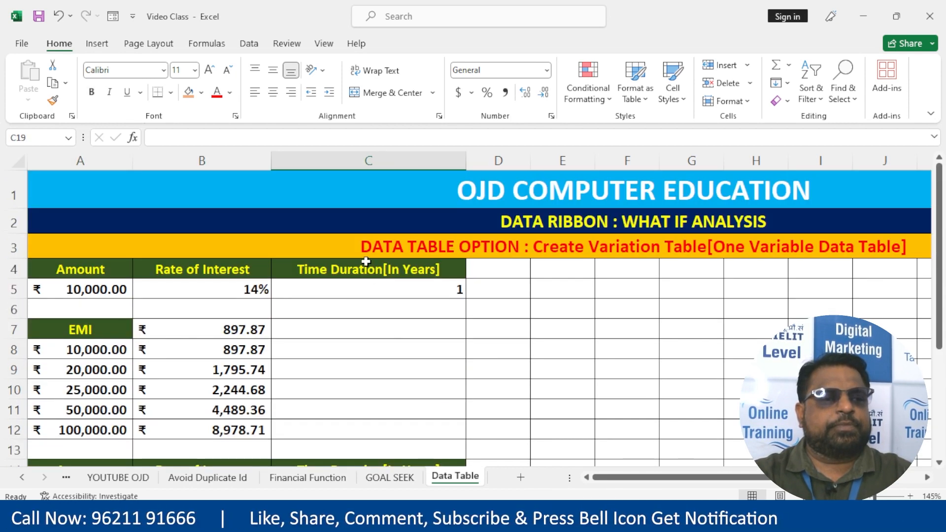
drag(347, 193, 348, 246)
key(ctrl+c)
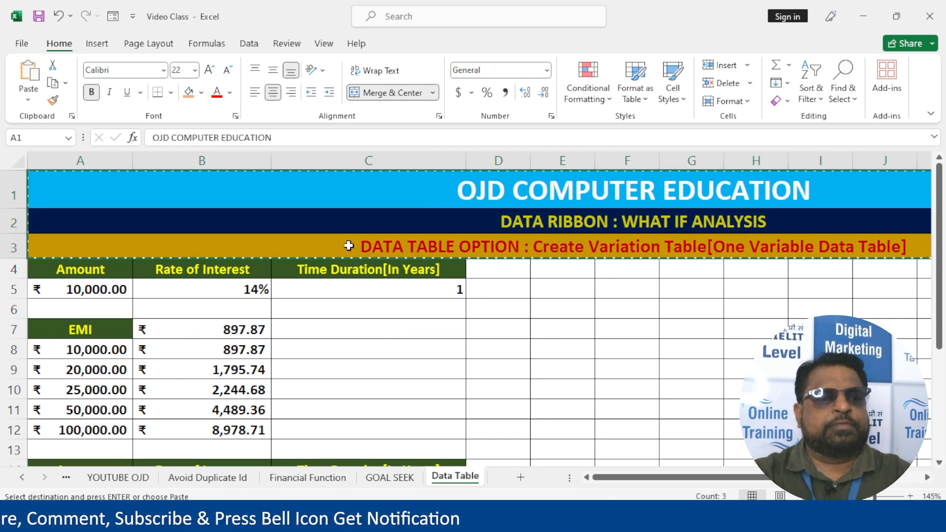
scroll(348, 245, down, 4)
scroll(349, 246, down, 2)
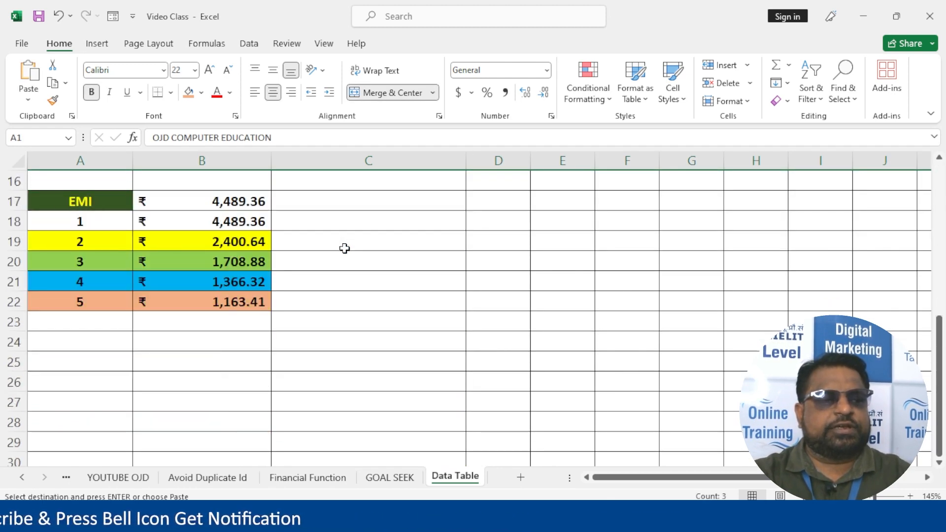
click(107, 280)
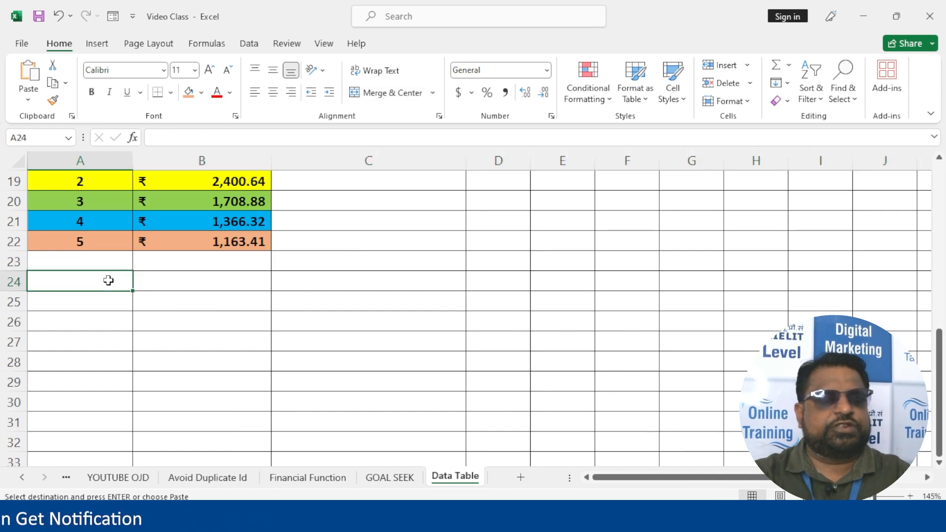
key(ctrl+v)
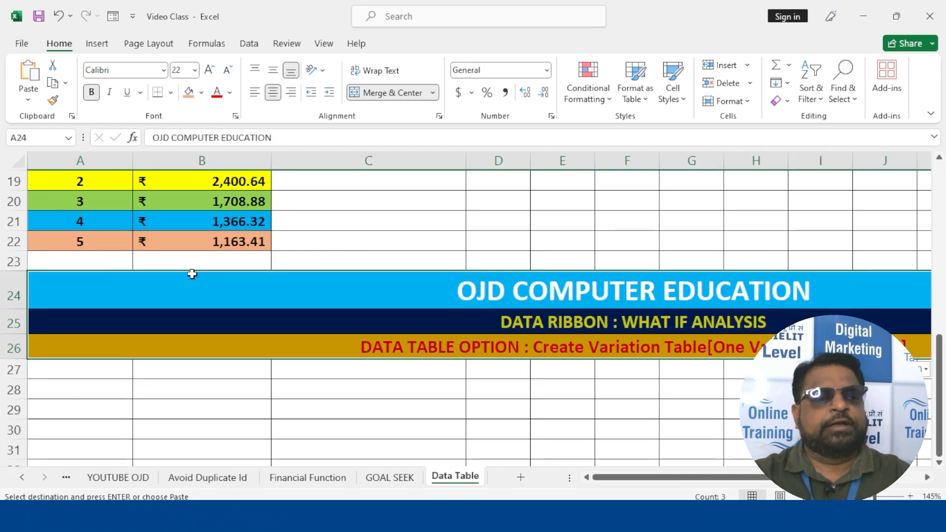
click(631, 321)
scroll(631, 322, down, 2)
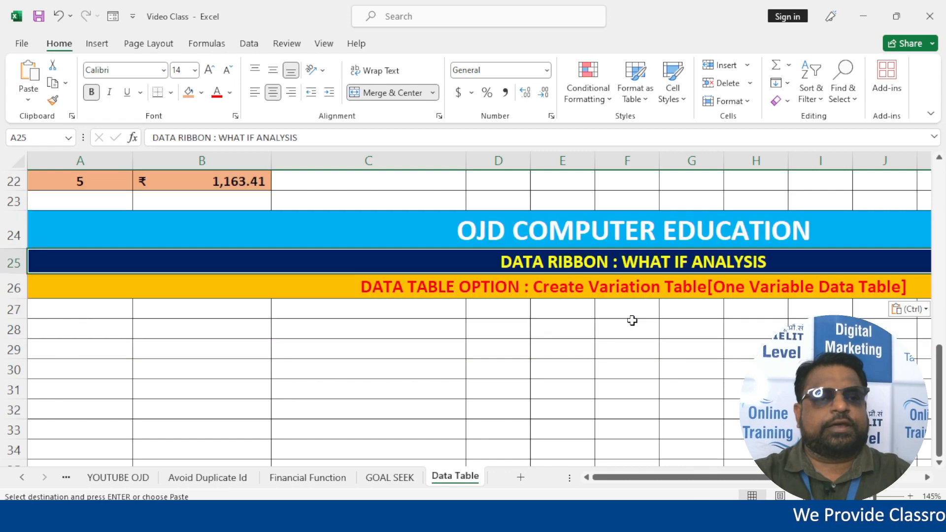
Zoom out to 115% and change the bracketed text of the copied heading in row 26 to [TWO VARIABLE]
scroll(632, 321, up, 1)
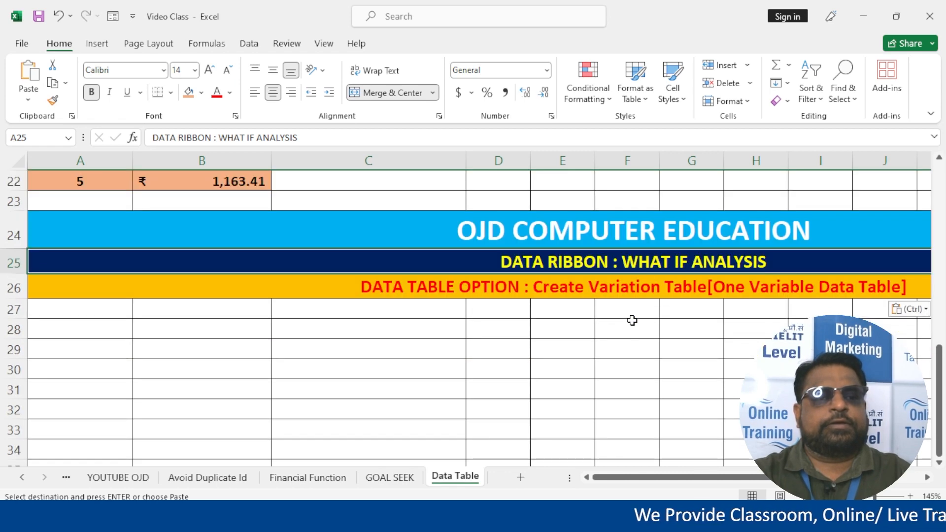
scroll(631, 321, down, 1)
scroll(631, 320, down, 1)
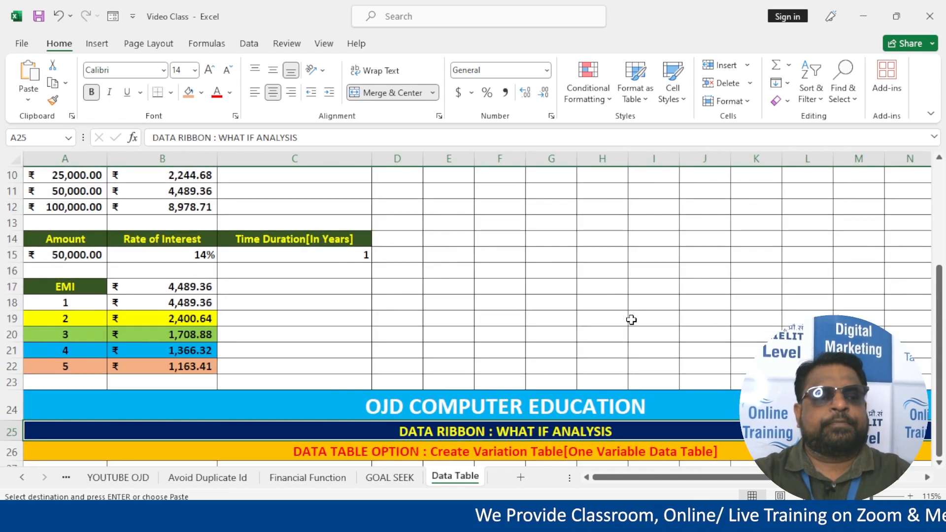
scroll(631, 319, down, 4)
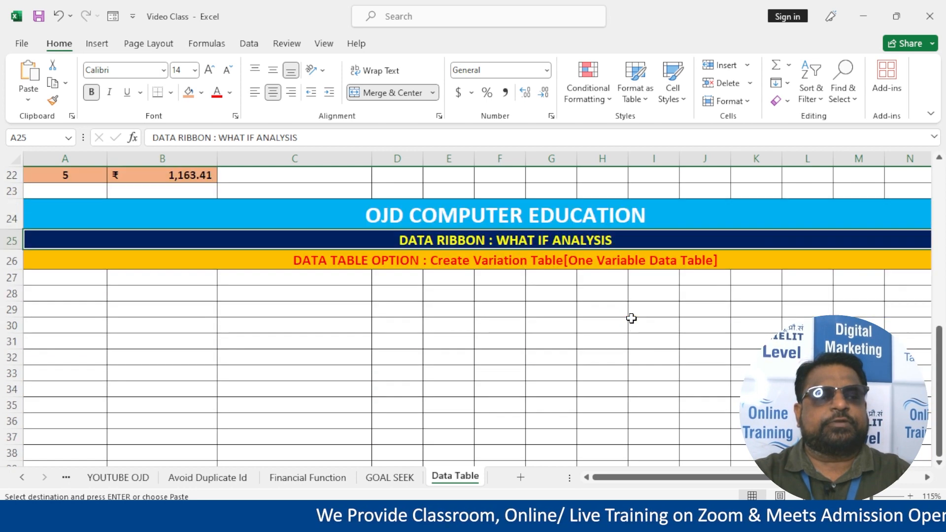
scroll(631, 319, down, 1)
scroll(607, 302, up, 1)
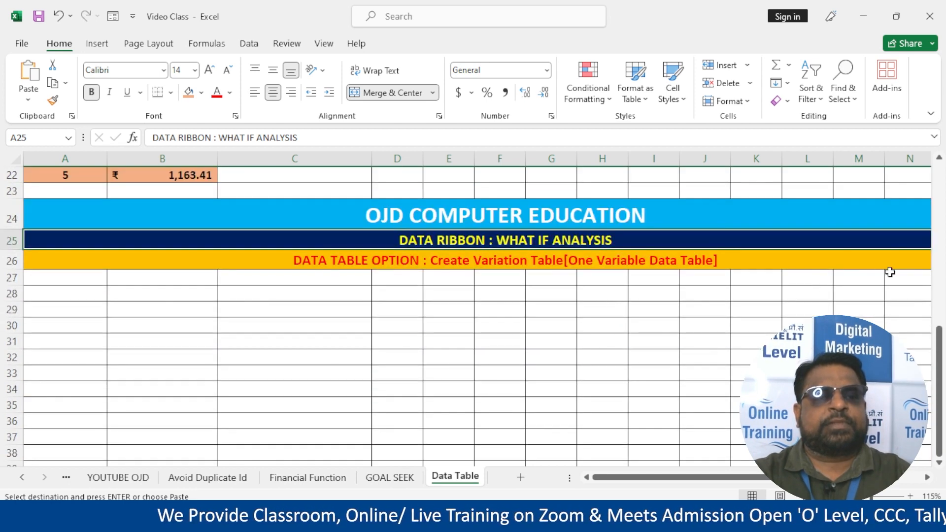
click(940, 463)
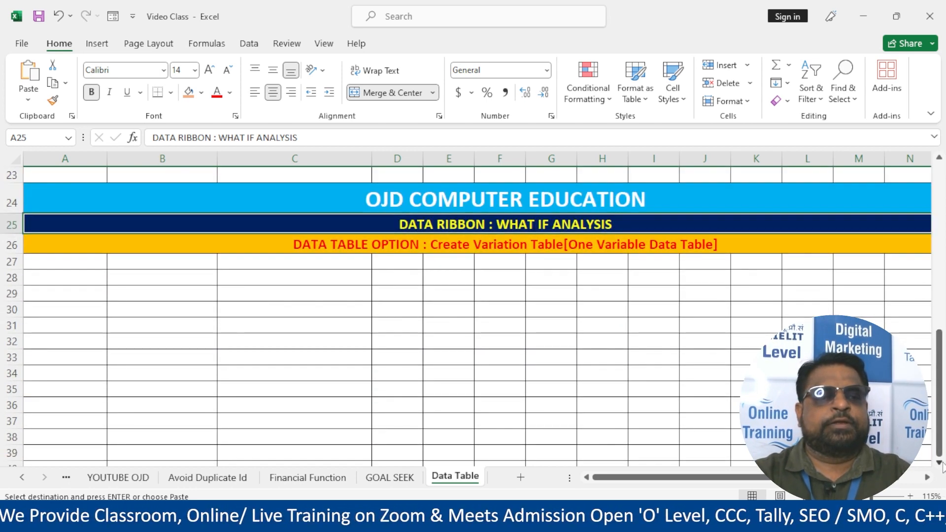
click(940, 463)
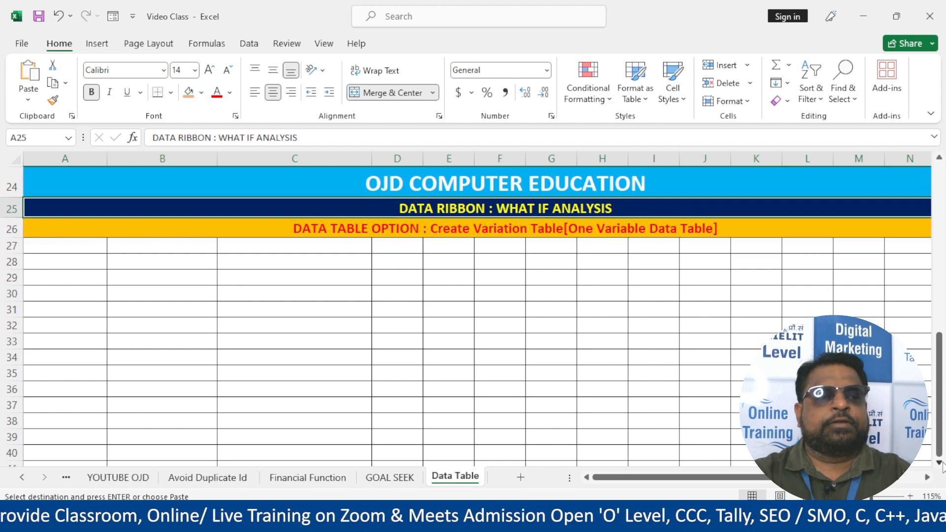
double_click(599, 233)
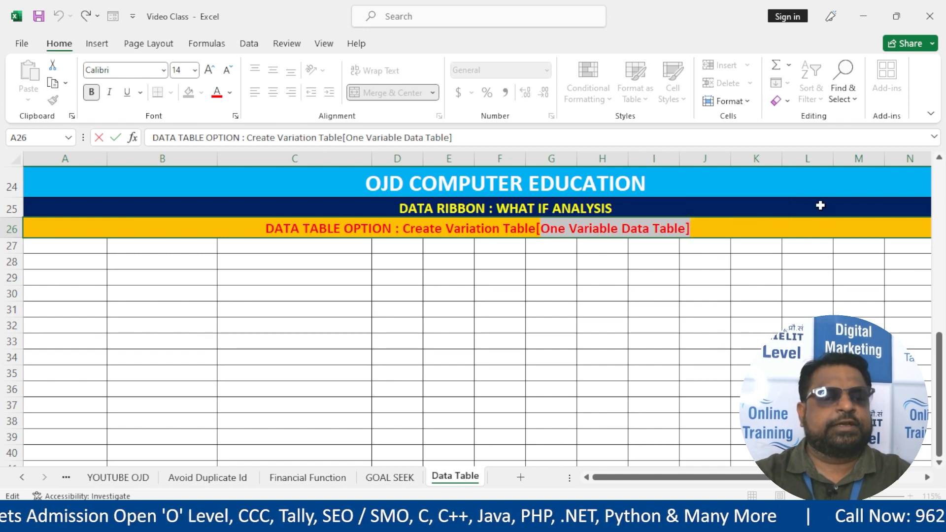
text(TWO)
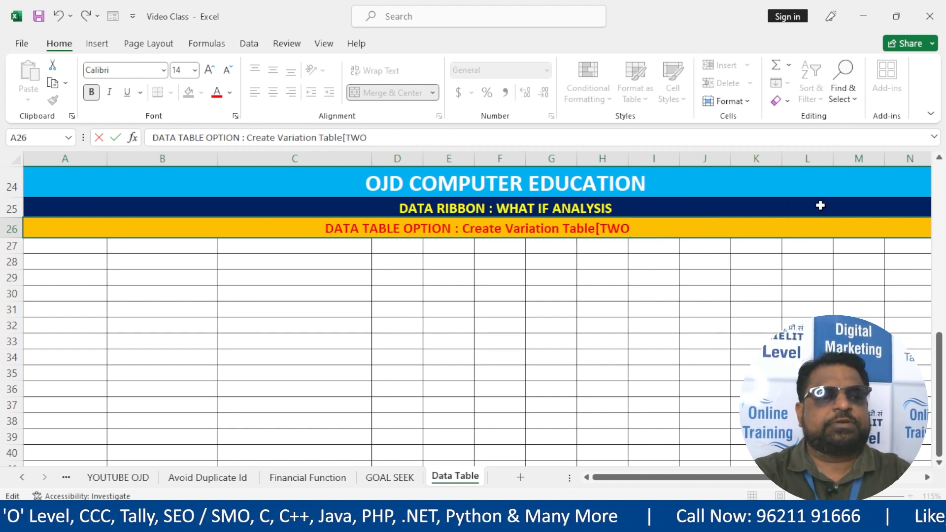
text( VVA)
key(BackSpace)
key(BackSpace)
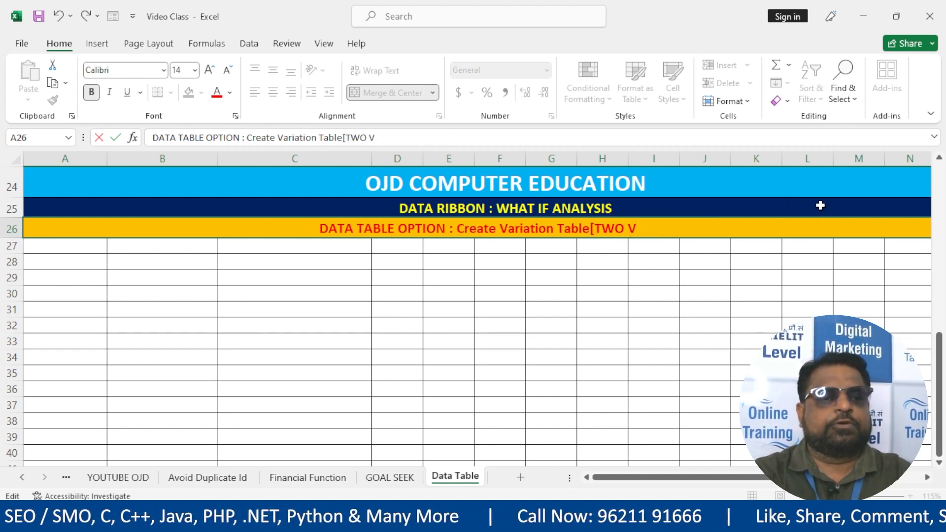
text(R)
key(BackSpace)
text(ARIR)
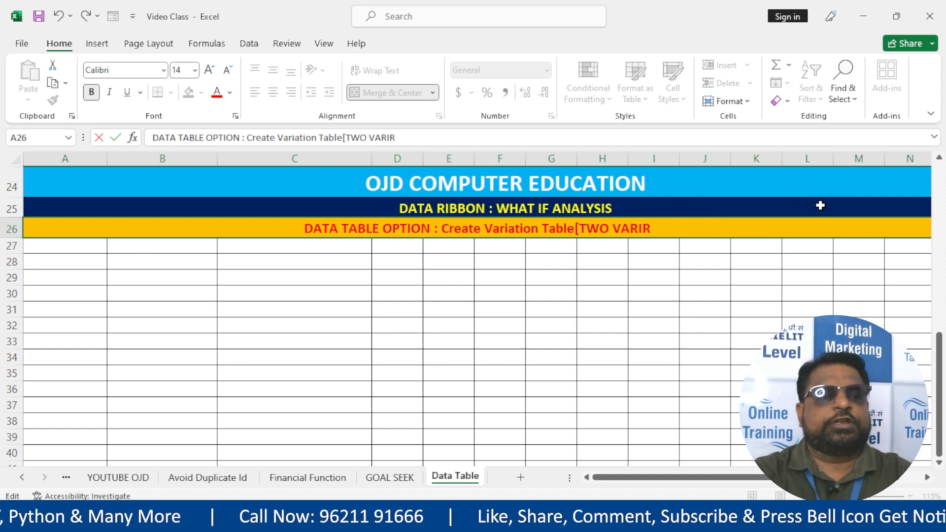
key(BackSpace)
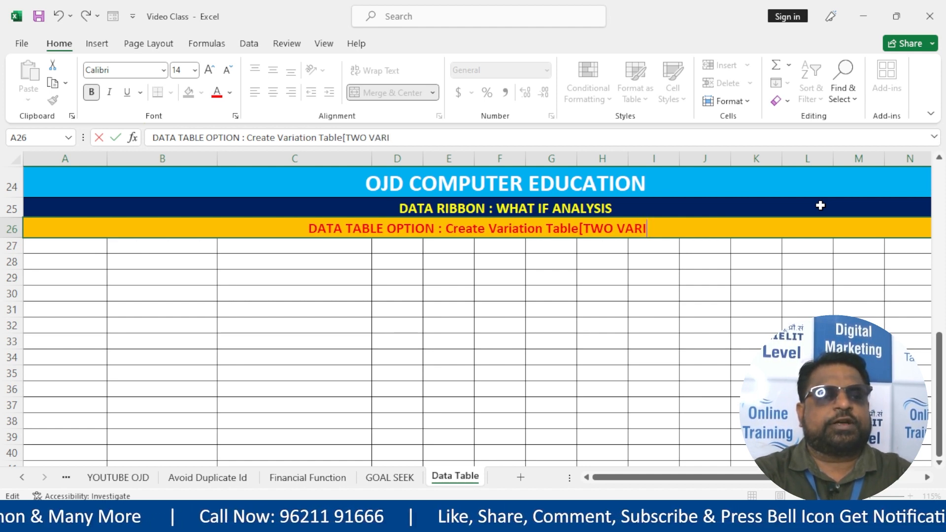
text(ABLE)
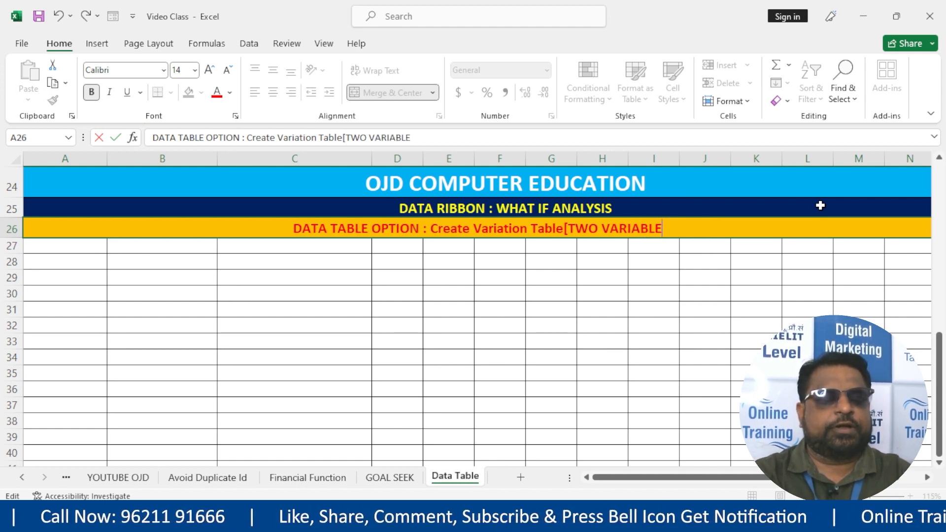
text(])
key(Return)
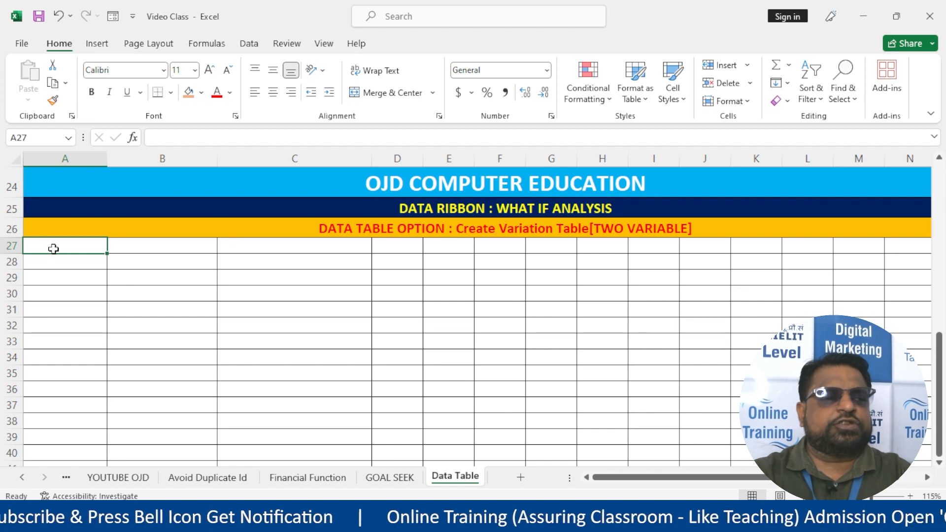
Narrow column C slightly so that it fits the Time Duration[In Years] heading more closely
click(142, 250)
click(77, 251)
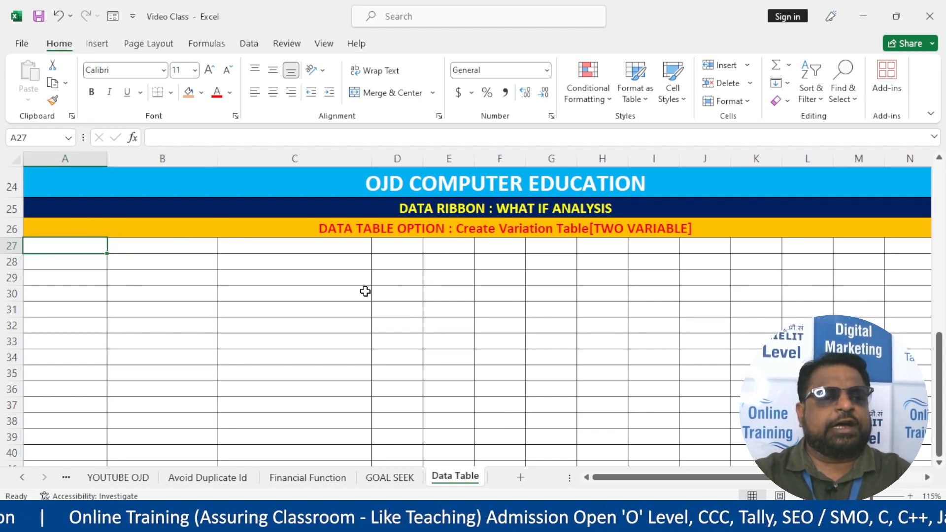
click(293, 250)
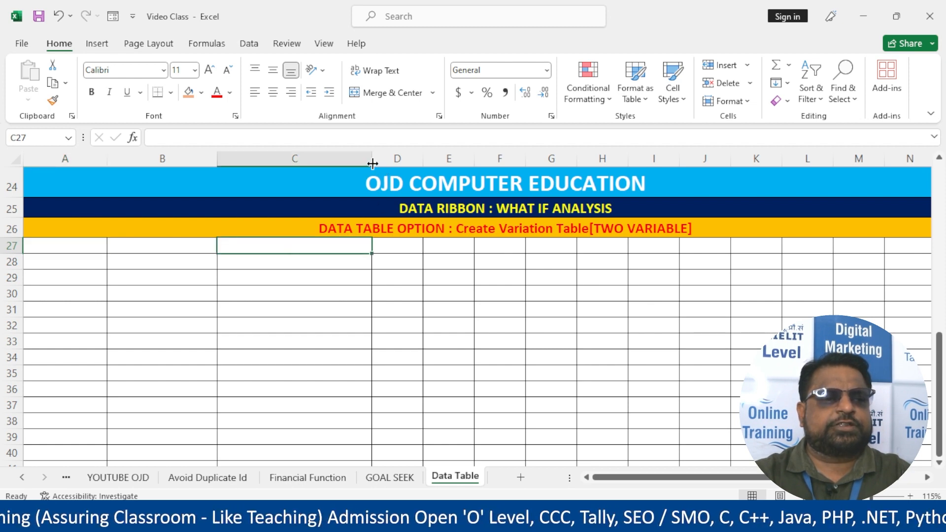
drag(372, 163, 347, 162)
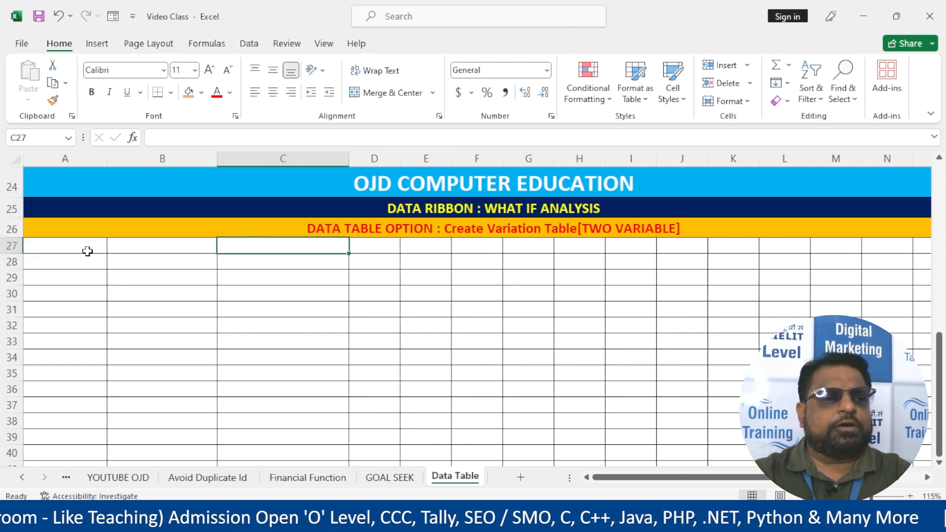
drag(85, 249, 385, 328)
click(393, 275)
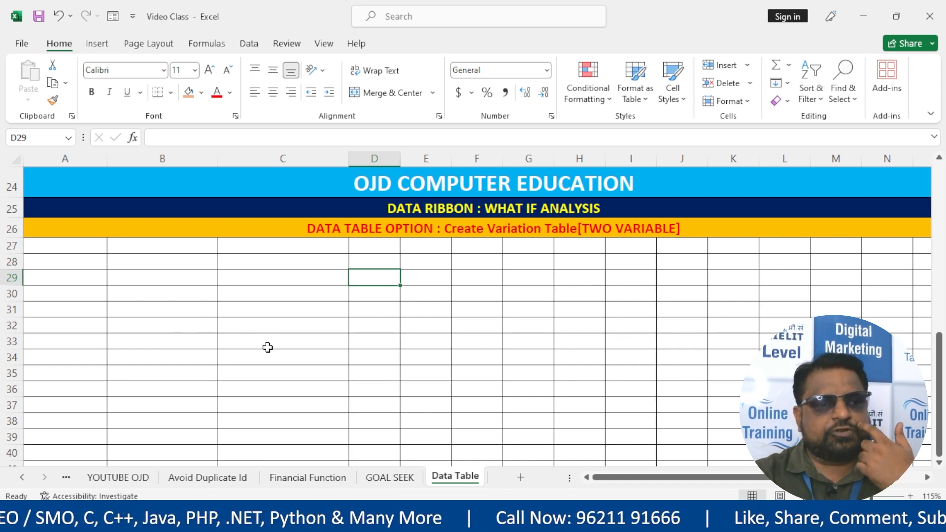
Examine the column layout of the one-variable duration table, with the EMI label in A17 above the years in A18:A22
scroll(268, 347, up, 1)
scroll(267, 347, down, 1)
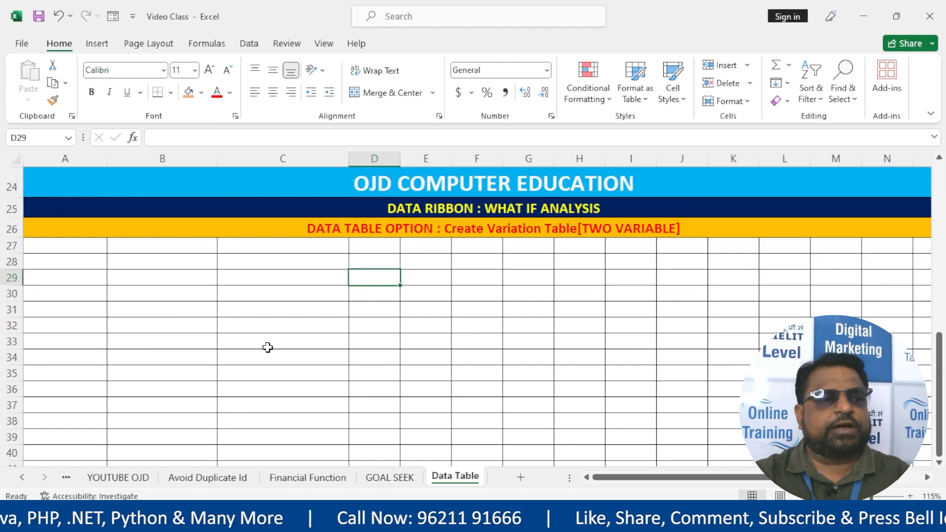
scroll(267, 347, up, 1)
scroll(293, 321, up, 3)
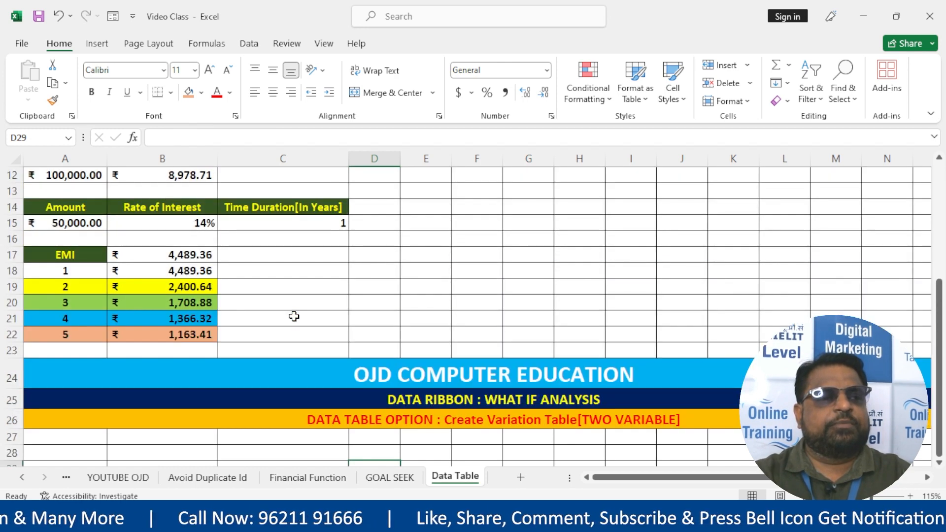
drag(68, 255, 84, 336)
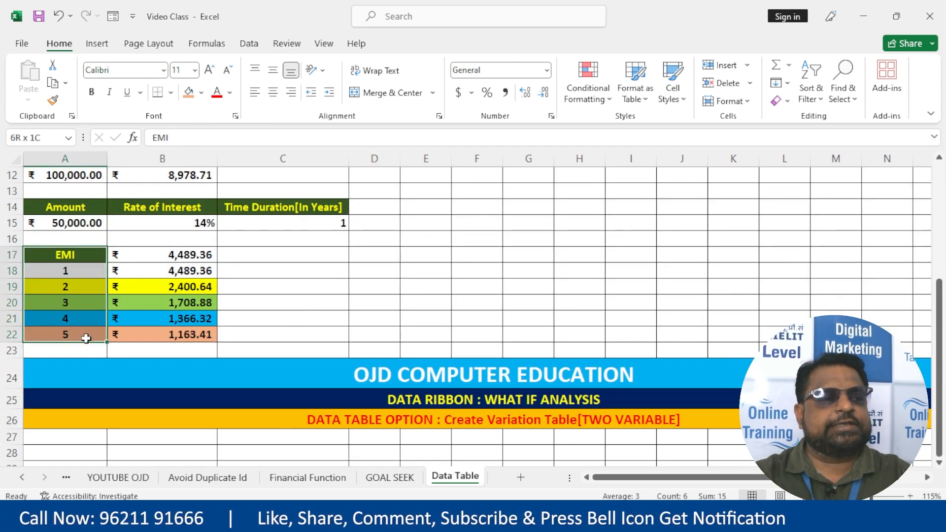
drag(79, 255, 87, 349)
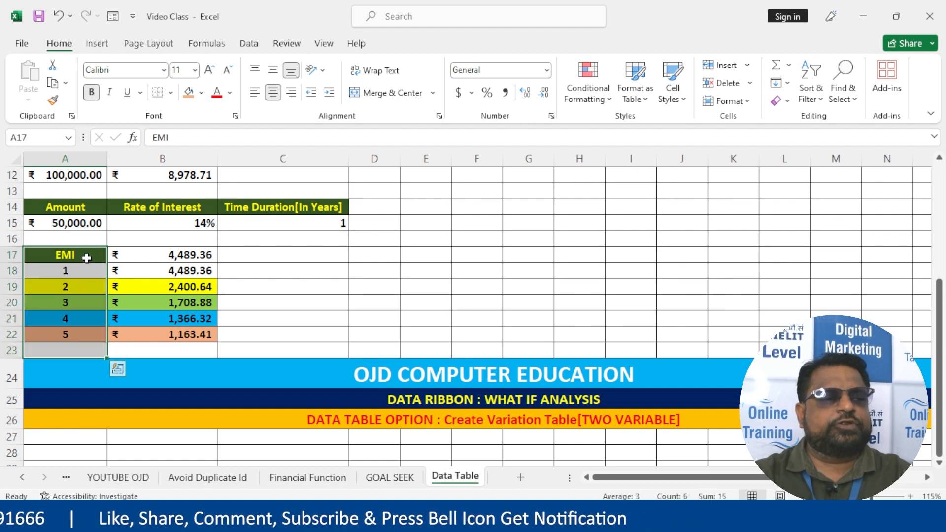
click(87, 256)
click(86, 270)
drag(86, 270, 85, 346)
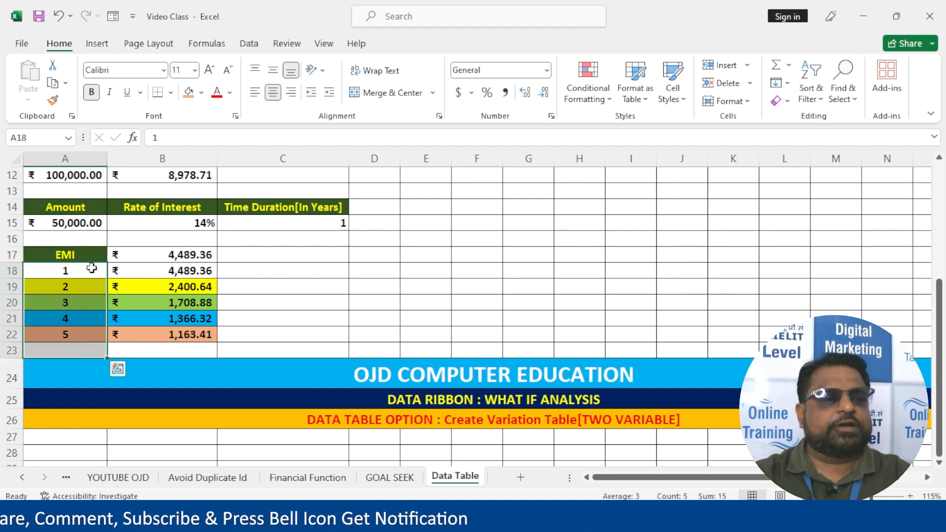
click(88, 253)
drag(86, 273, 89, 341)
scroll(226, 314, up, 2)
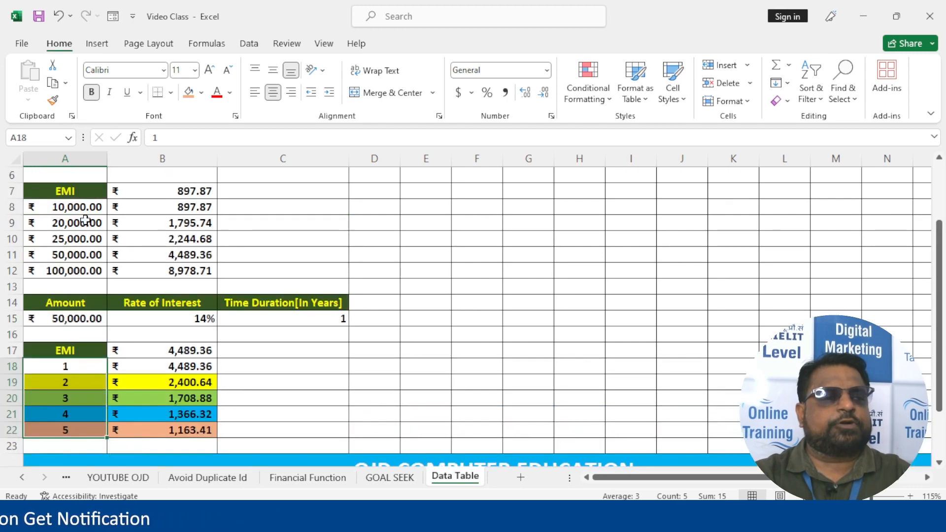
Turn the PMT formula in B7 of the amount table into plain text with a leading apostrophe
drag(84, 191, 162, 271)
click(173, 223)
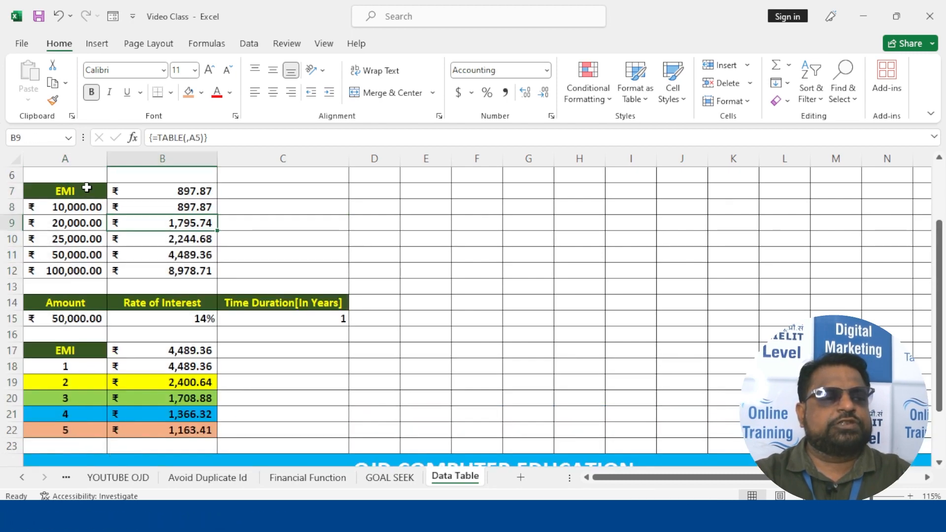
click(85, 188)
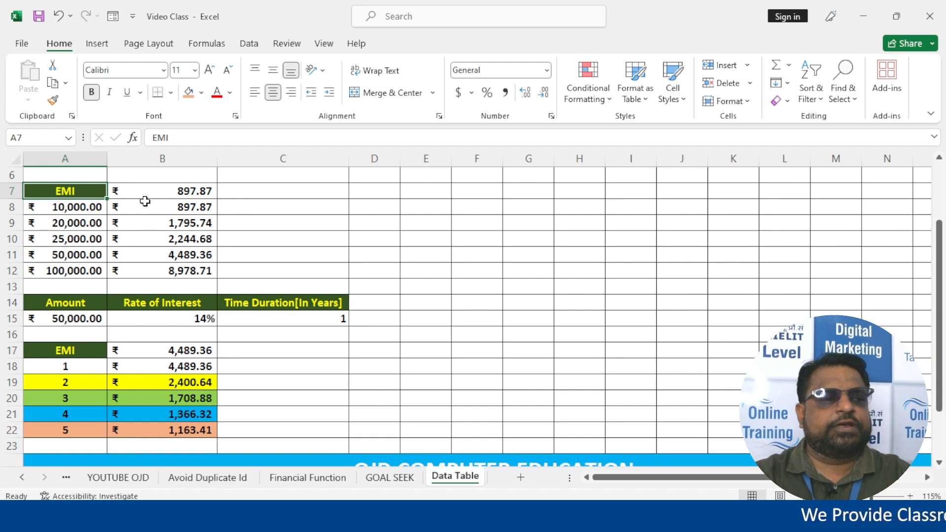
double_click(119, 188)
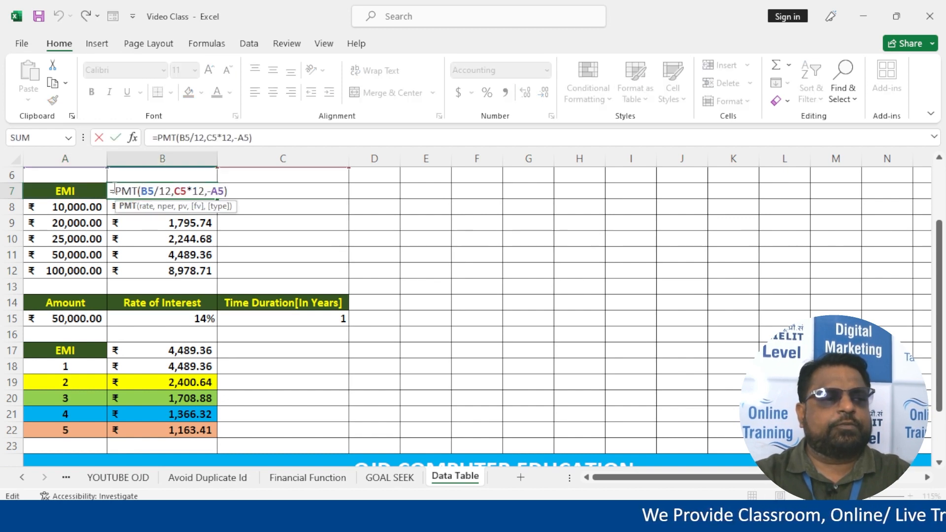
click(114, 190)
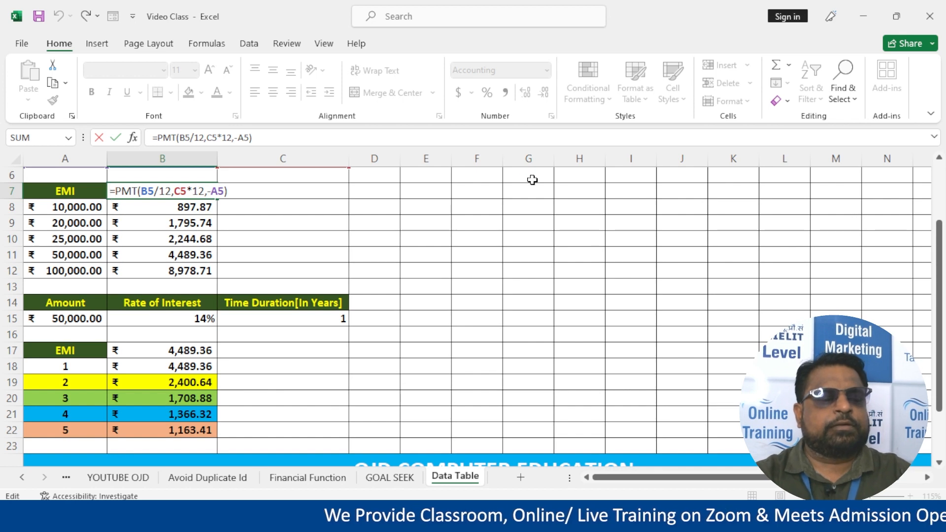
text(')
key(Return)
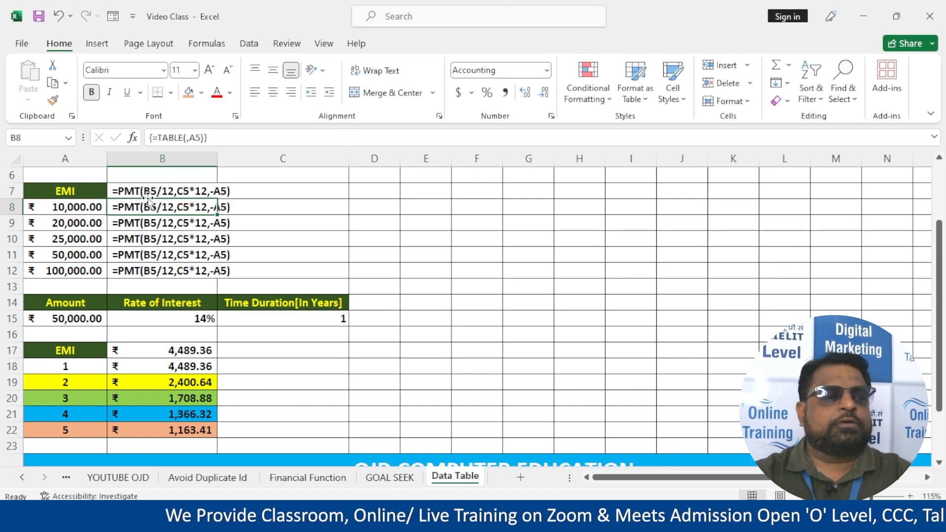
key(shift+Down)
key(shift+Down)
key(shift+Down)
key(shift+Down)
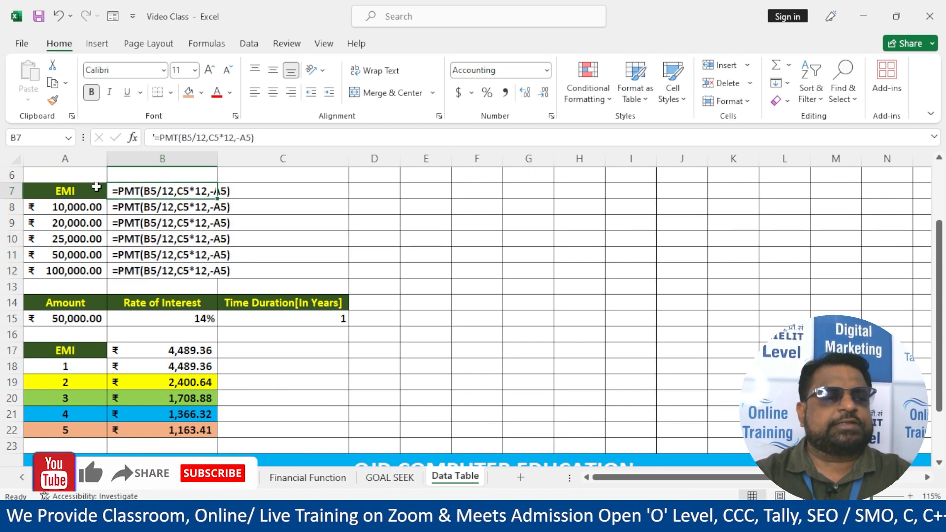
Remove the leading apostrophe from B7 to restore the live PMT formula
click(142, 191)
key(F2)
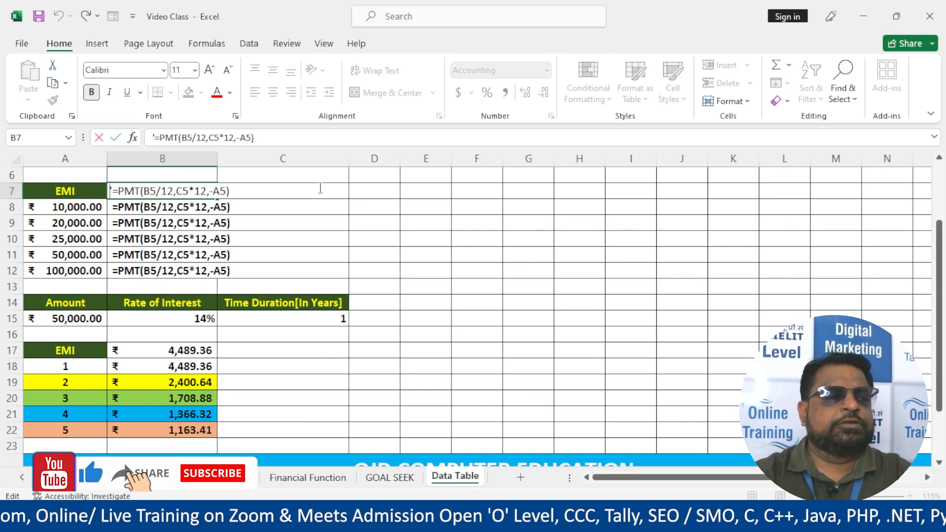
key(Delete)
key(Return)
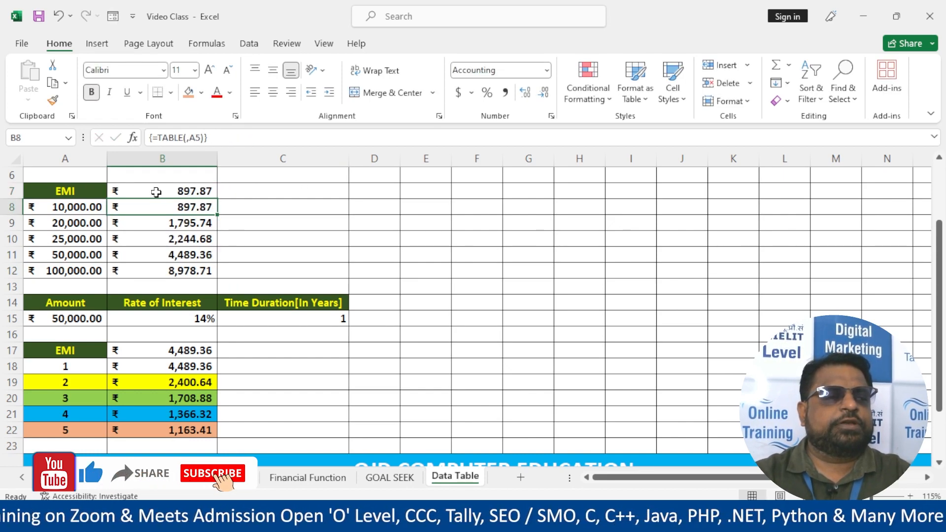
Fill the two EMI formula cells, B7 and B17, with the light orange colour
click(156, 192)
click(188, 92)
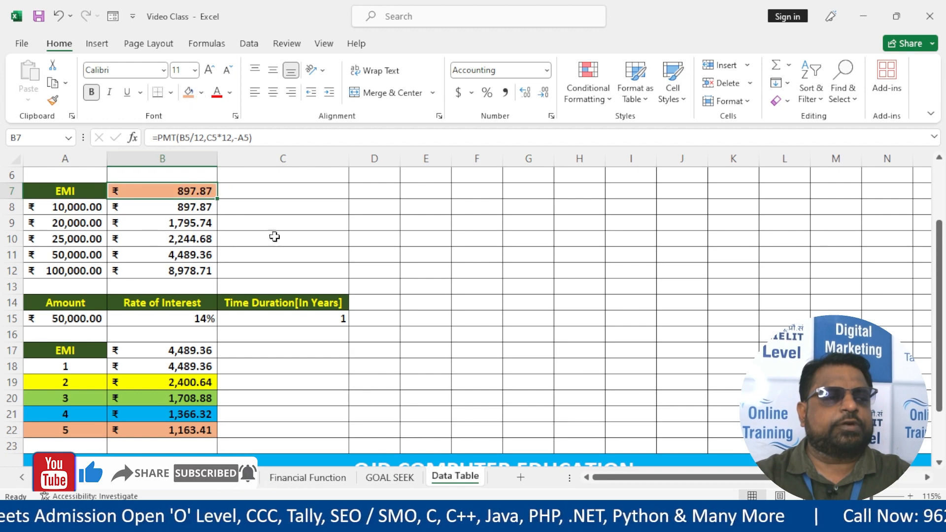
click(155, 348)
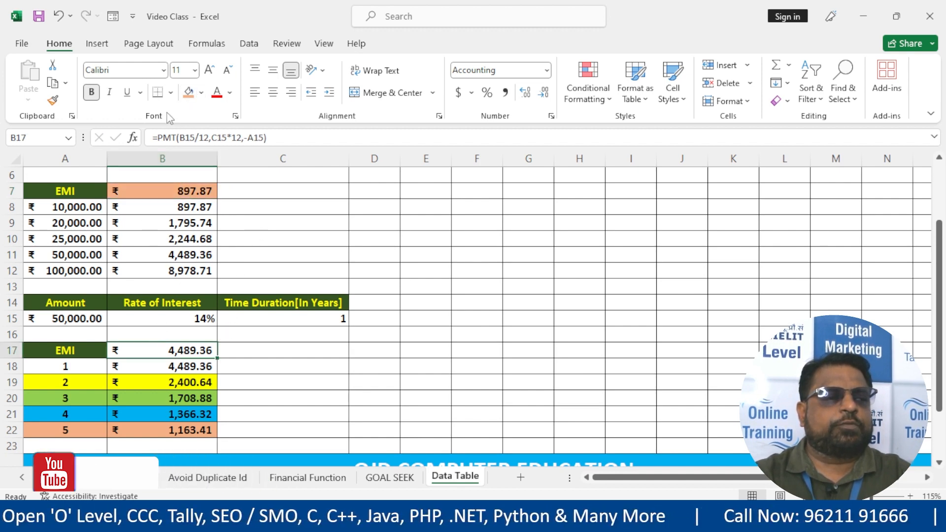
click(188, 92)
Examine the years in A18:A22 and the amounts in A8:A12 alongside their calculated EMI values
drag(63, 364, 63, 433)
drag(83, 207, 80, 270)
click(59, 223)
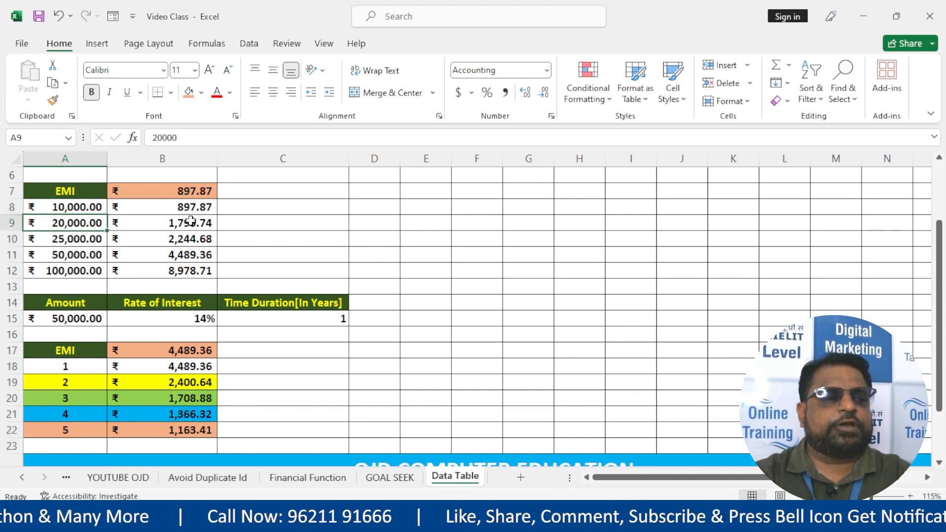
key(Tab)
key(Return)
key(Tab)
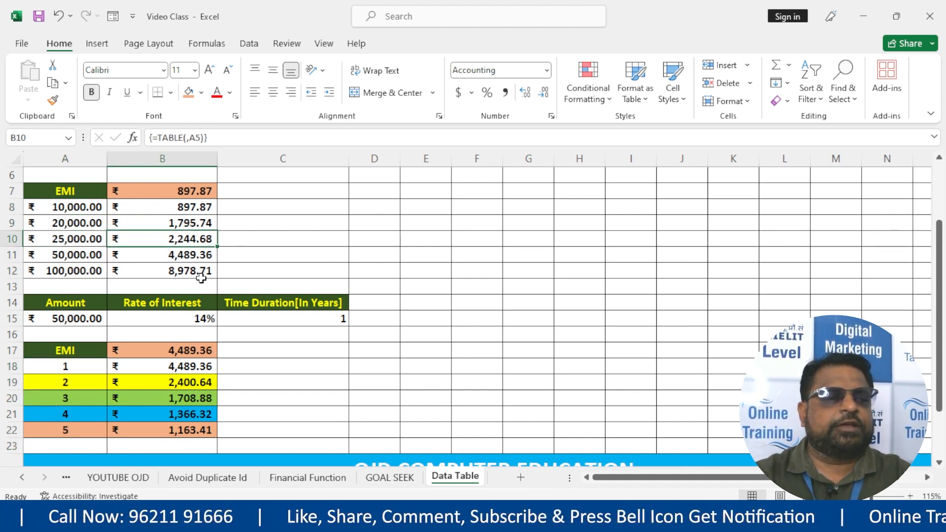
scroll(72, 235, down, 1)
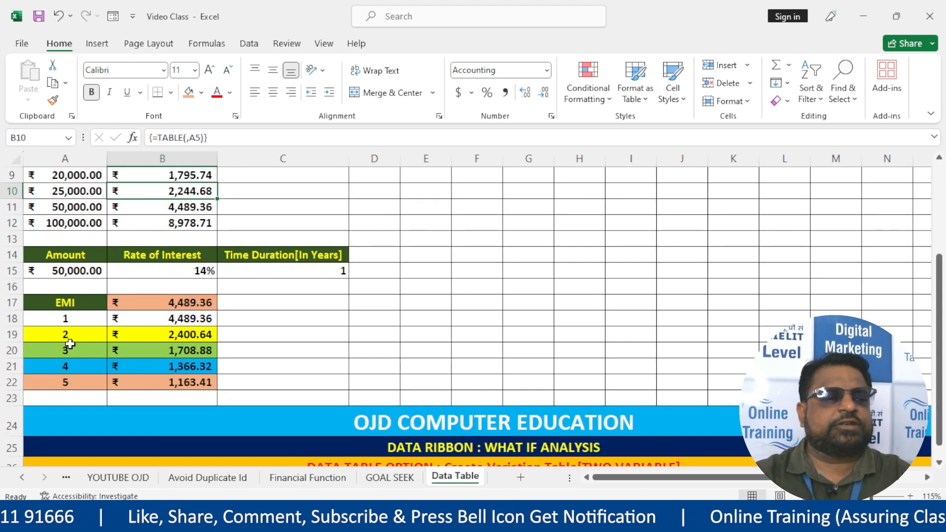
scroll(68, 317, down, 1)
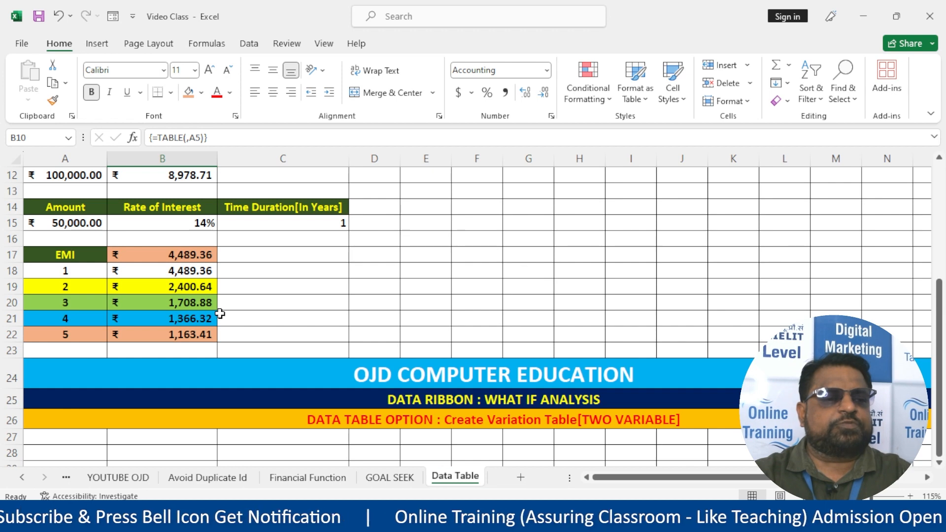
Enter the headings Amount, Rate and Time[In Year] in A27:C27, below the two-variable title
scroll(220, 313, down, 2)
scroll(160, 347, down, 1)
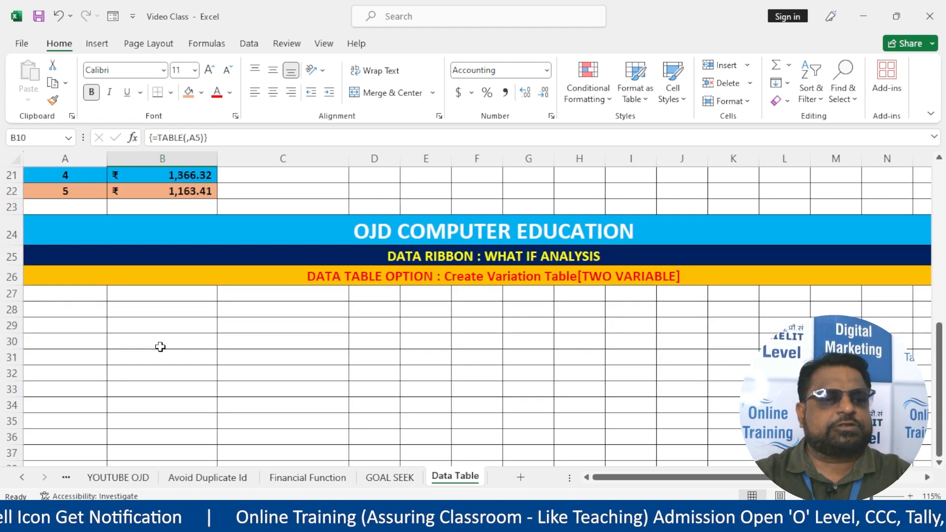
scroll(159, 348, down, 1)
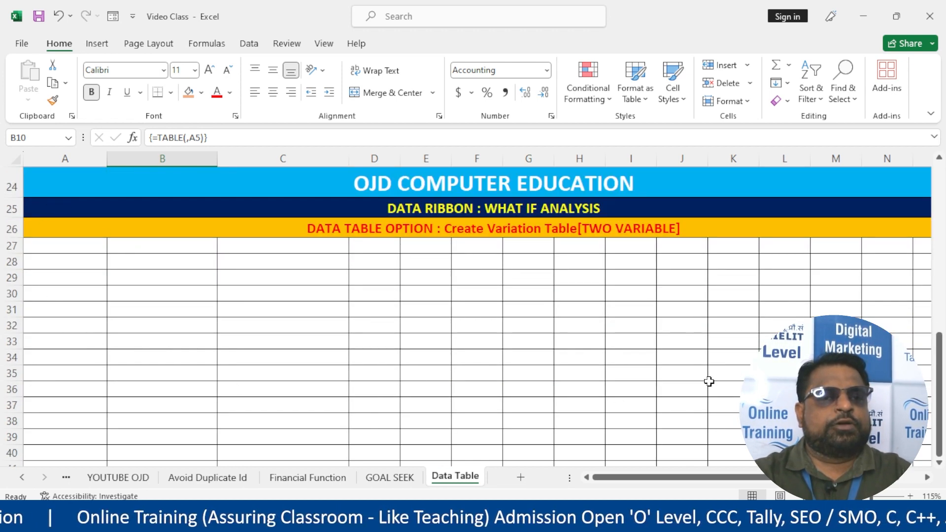
click(77, 250)
text(Amount)
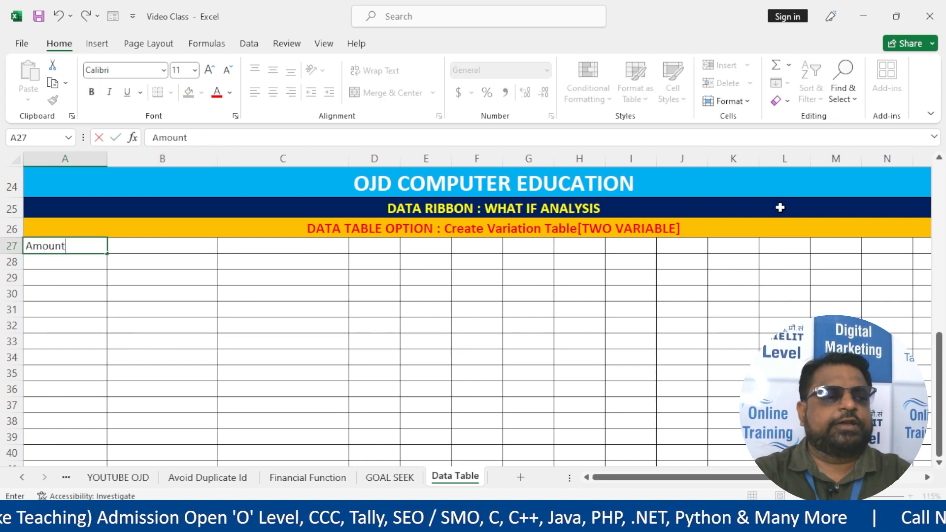
key(Tab)
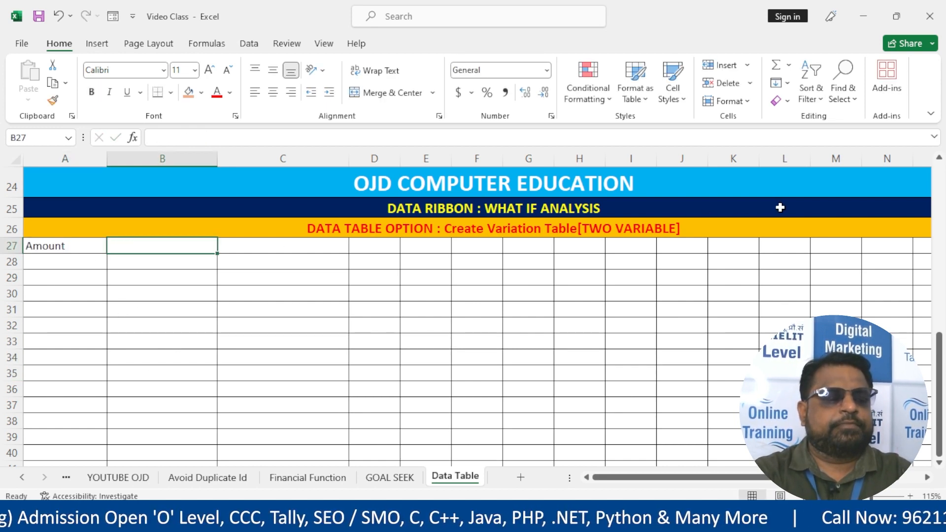
text(Rate)
key(Tab)
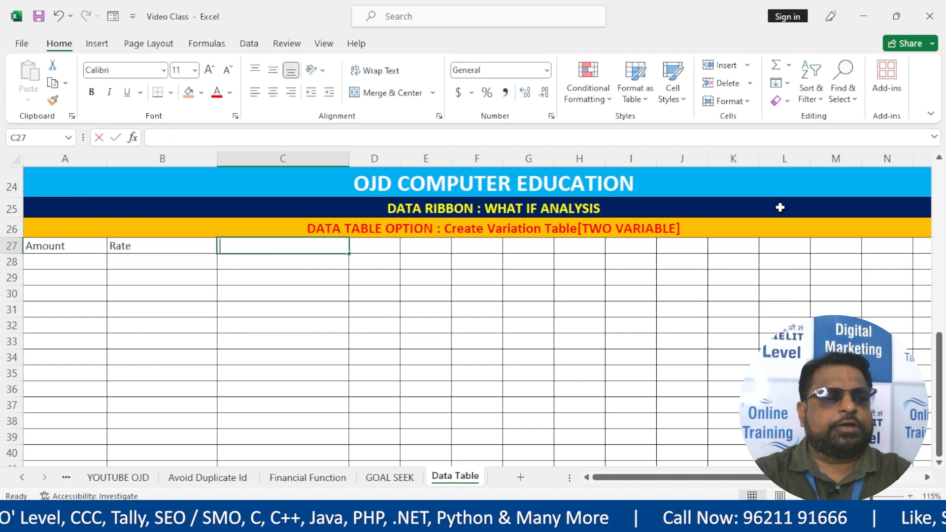
text(Time[In )
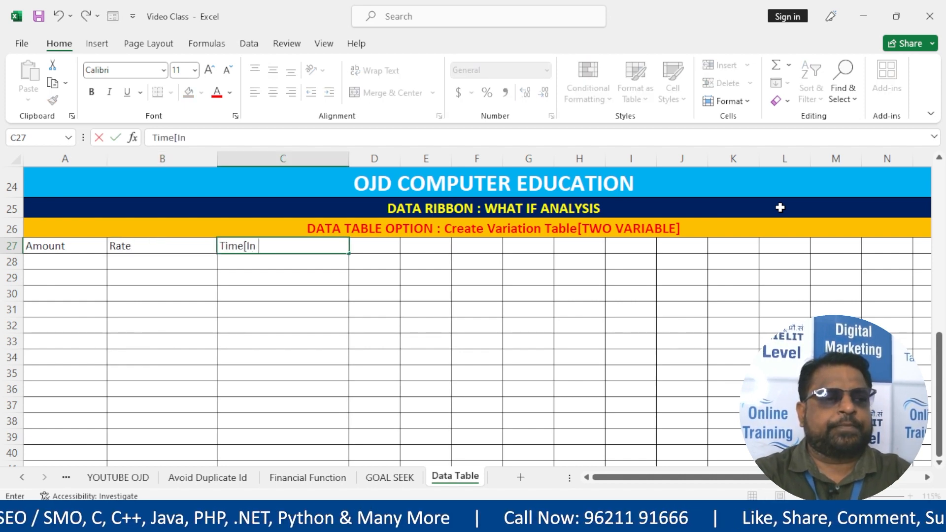
text(Year)
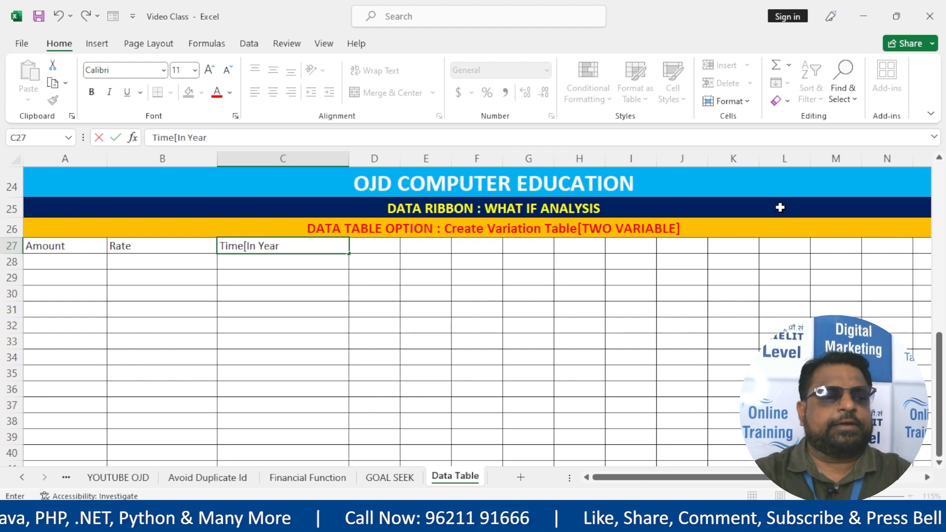
key(Return)
key(Up)
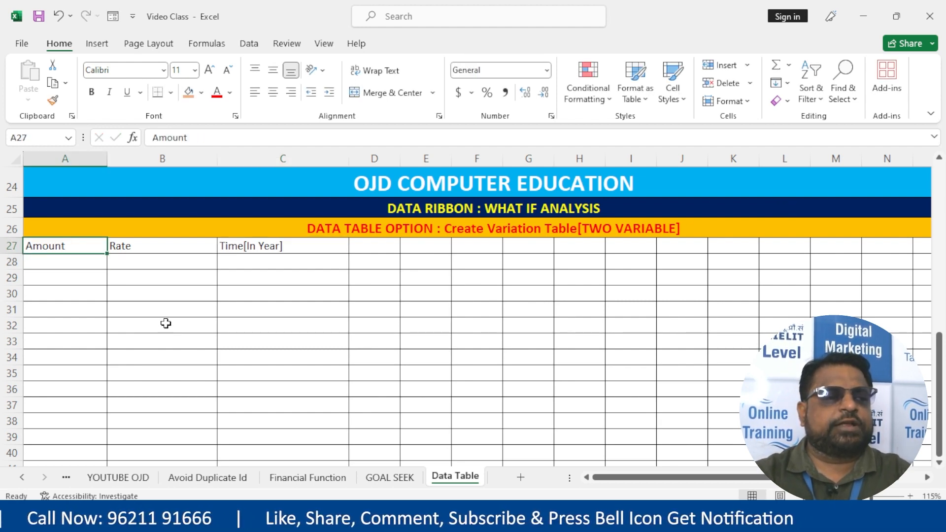
Copy the formatted heading row A14:C14 and paste it over A27:C27 in the two-variable section
scroll(132, 259, up, 4)
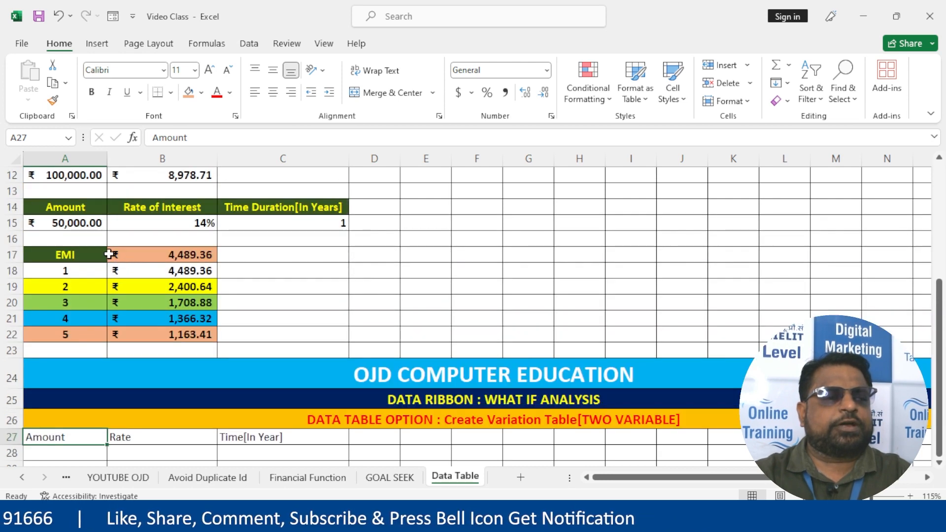
drag(73, 206, 295, 209)
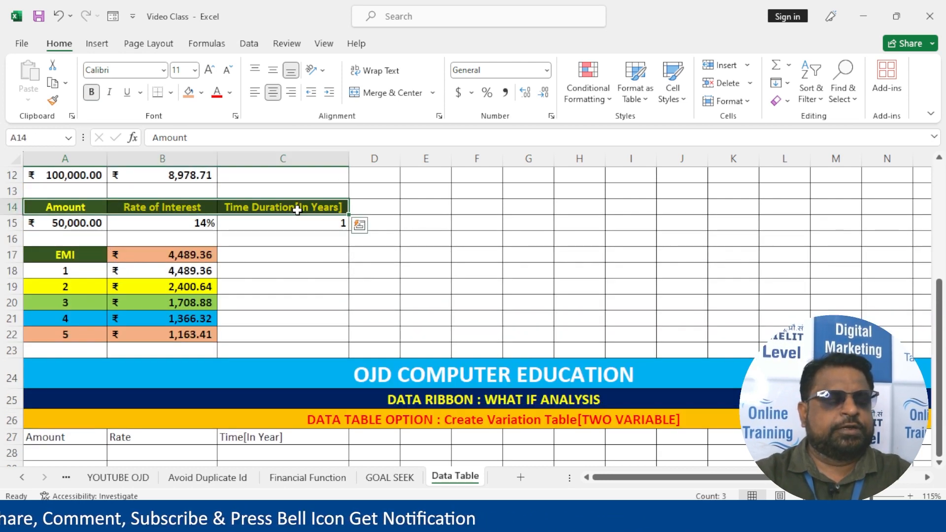
key(ctrl+c)
scroll(99, 355, down, 2)
click(79, 342)
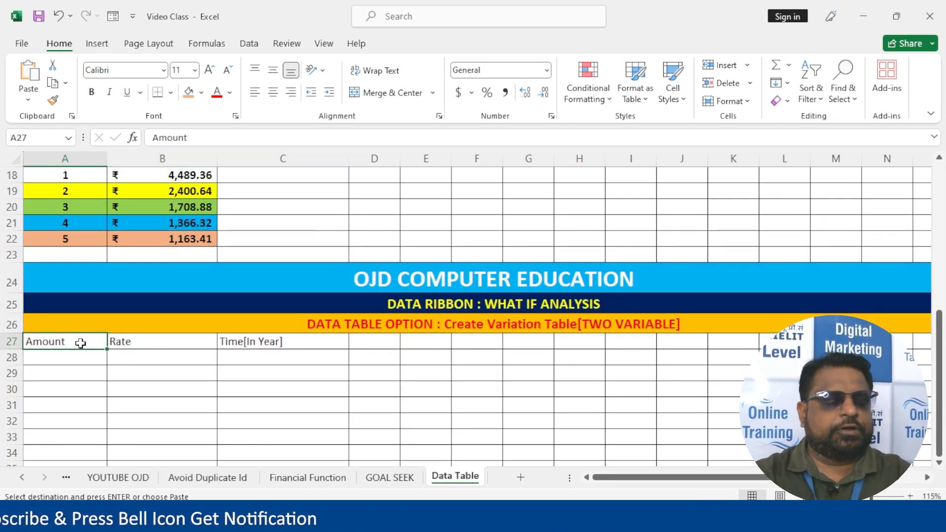
key(ctrl+v)
click(158, 359)
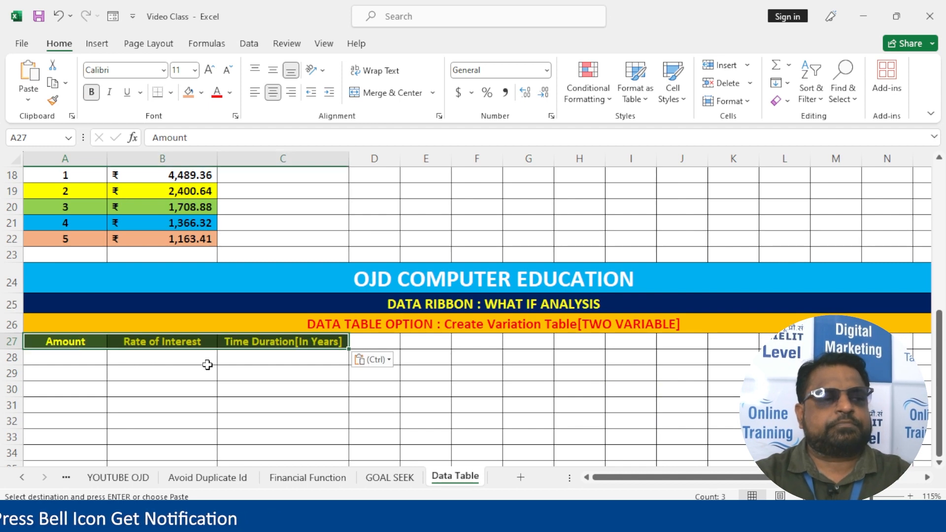
Enter 500 as the amount, 18% as the rate of interest and 1 as the duration in A28:C28
click(48, 359)
scroll(177, 403, down, 1)
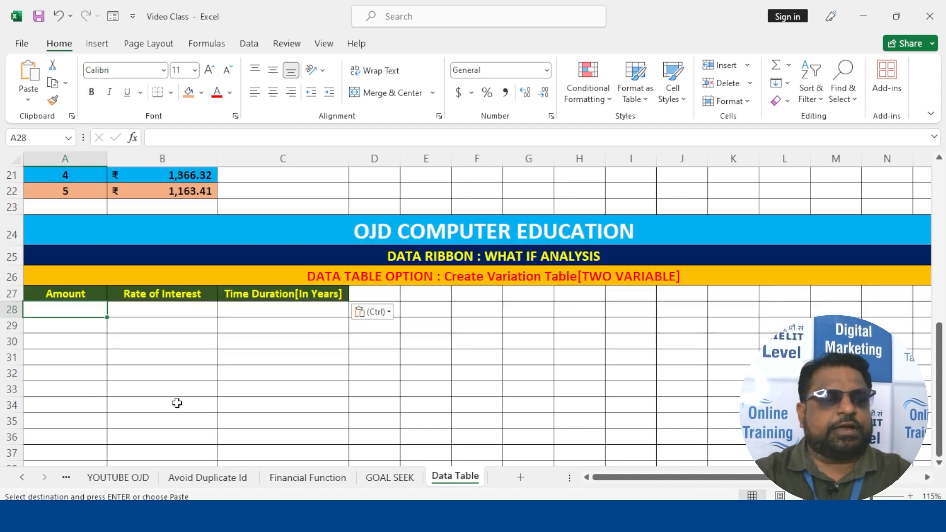
scroll(177, 403, down, 1)
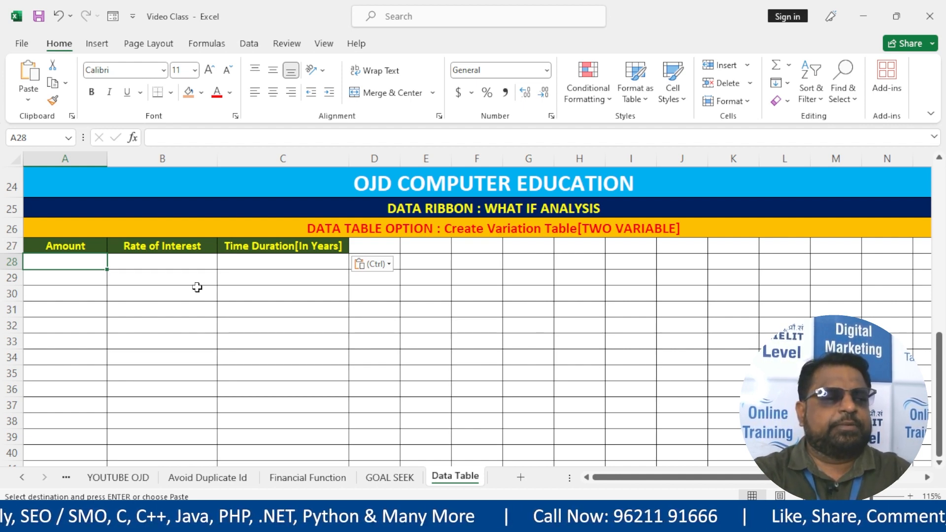
text(1)
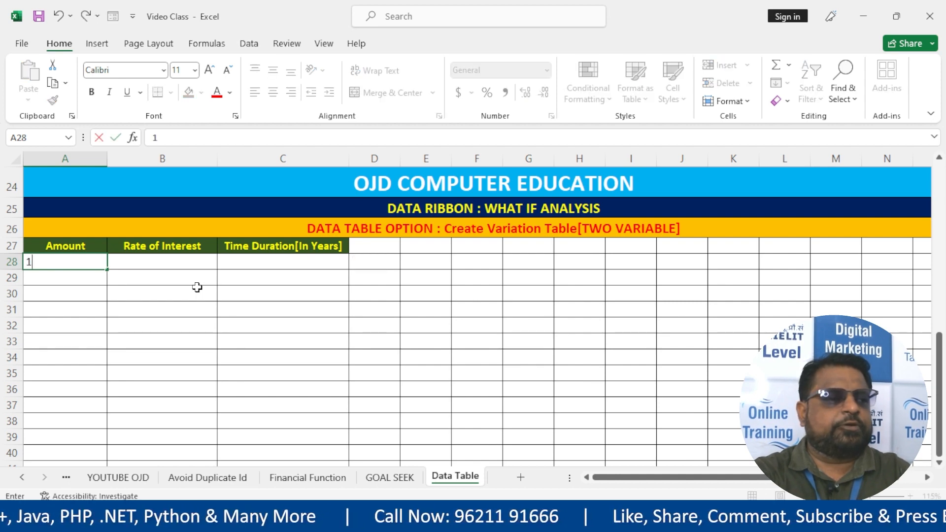
text(000)
key(Tab)
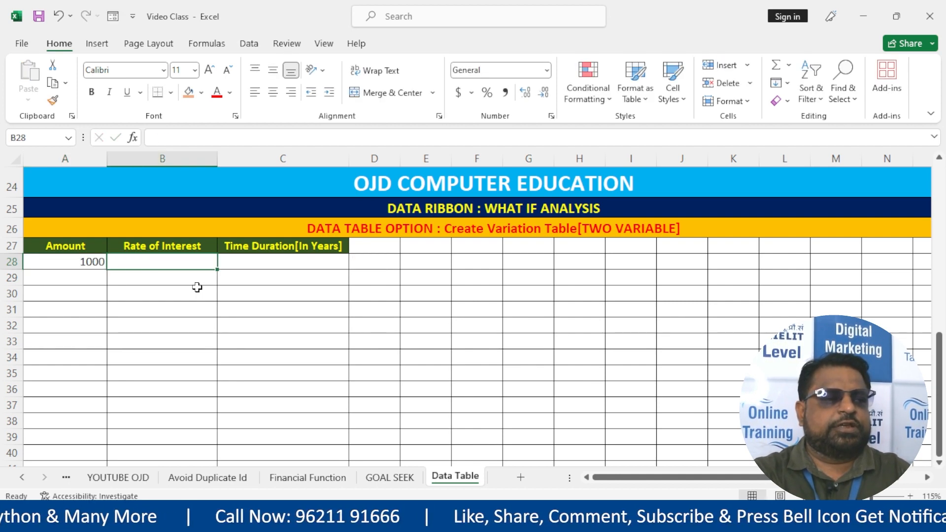
key(Left)
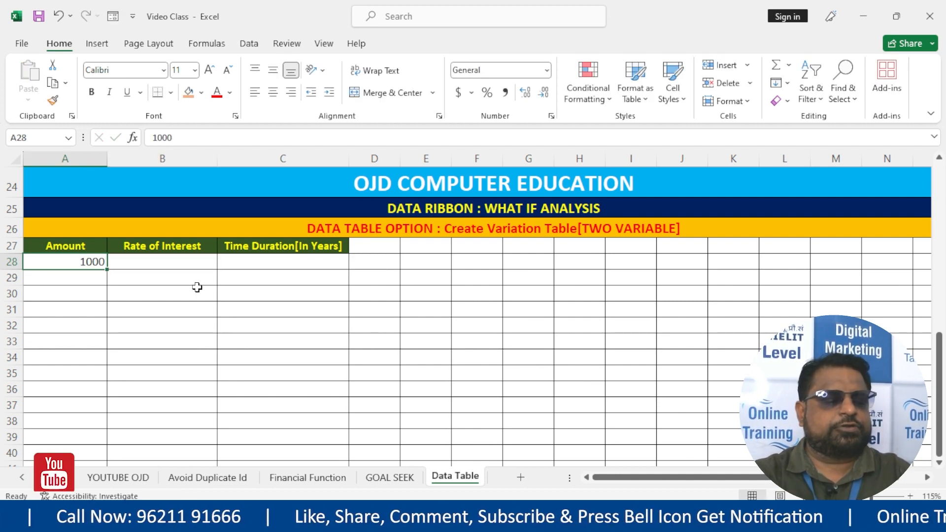
text(500)
key(Tab)
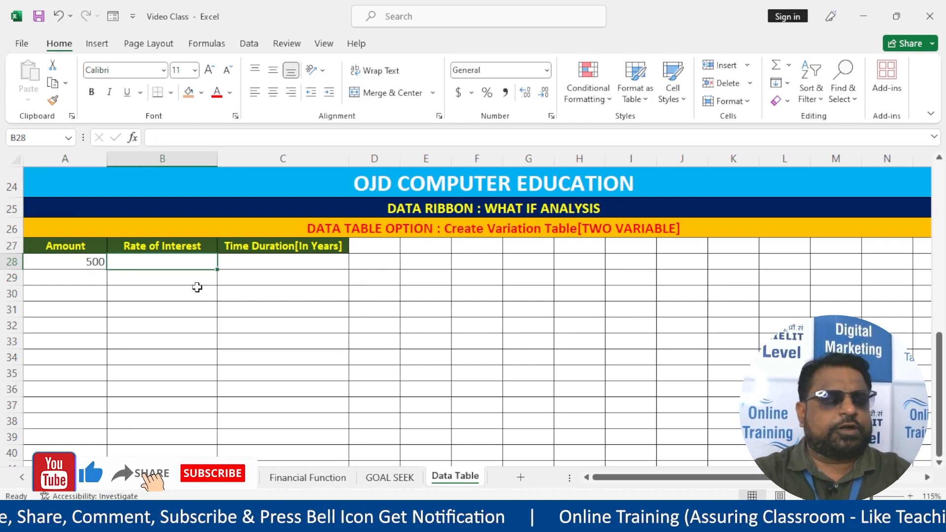
text(18%)
key(Tab)
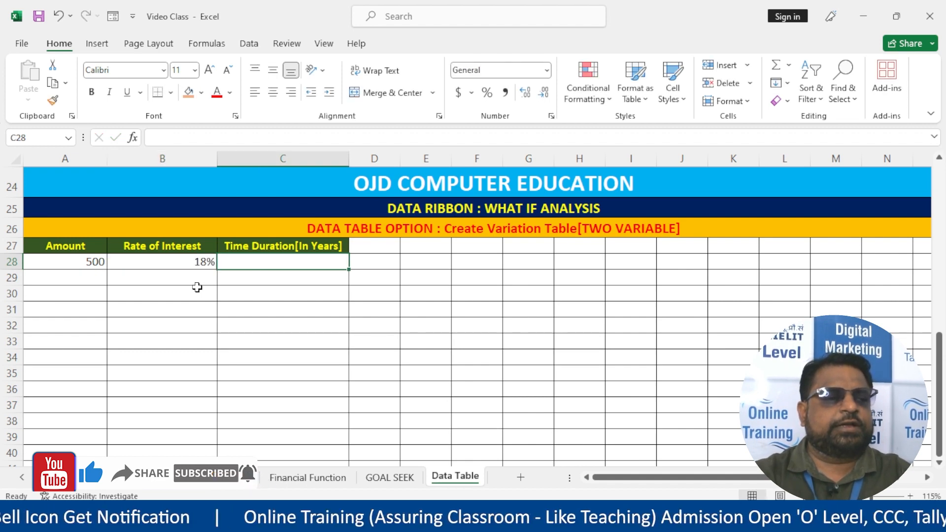
text(1)
key(Return)
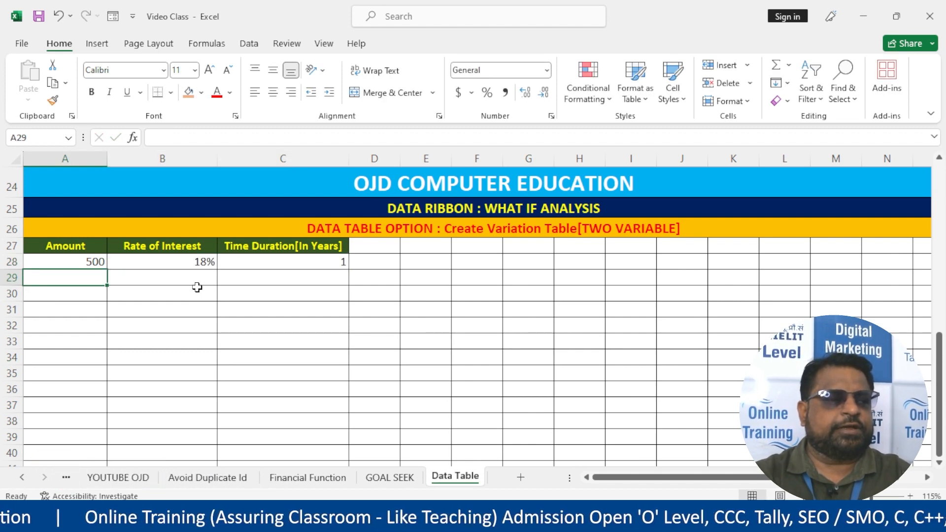
Enter the label Maturity in A30, two rows below the amount
key(Return)
text(Ma)
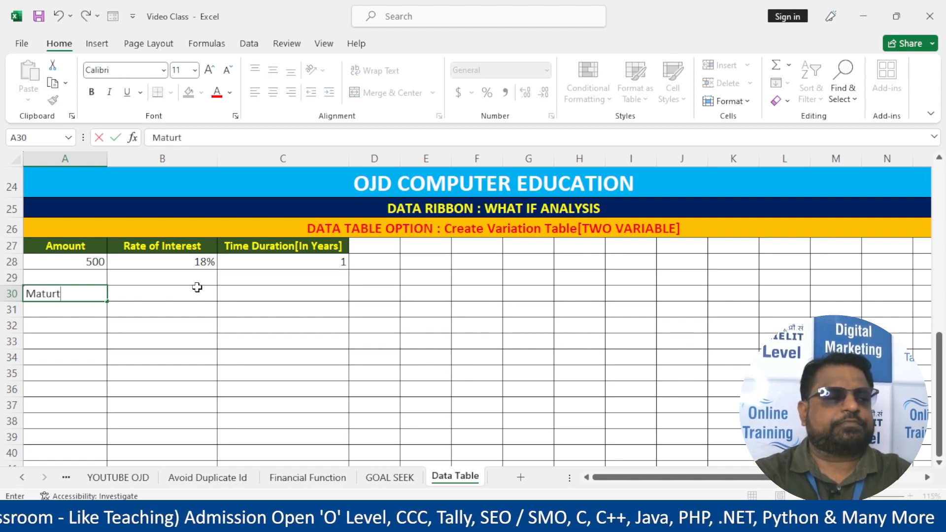
text(tur)
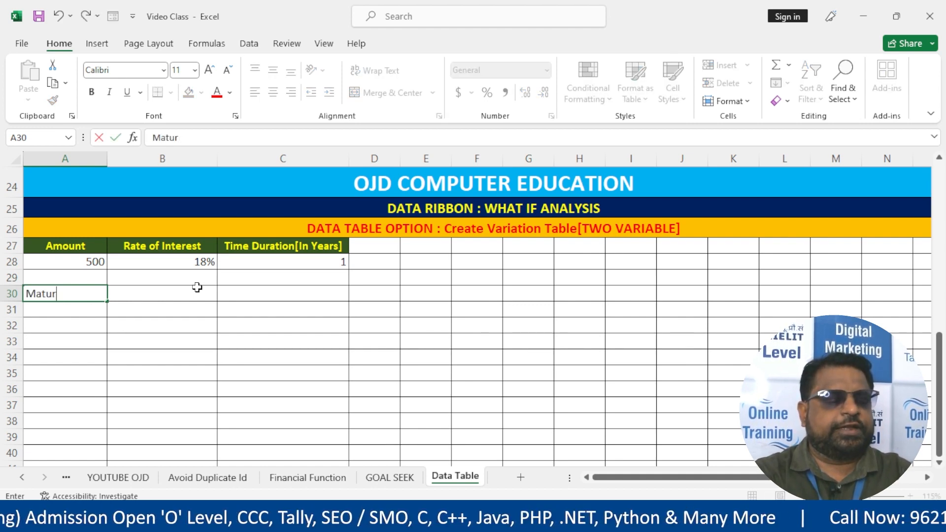
text(ity)
key(Return)
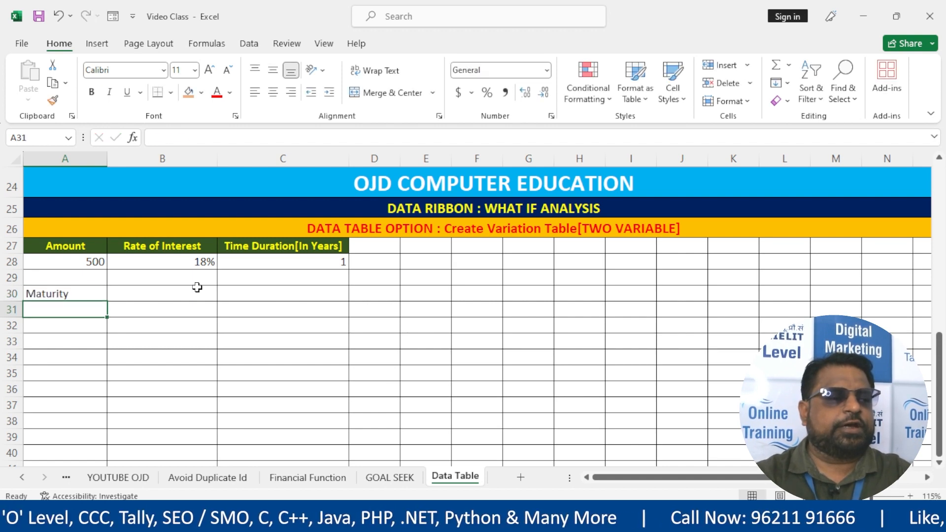
Copy the heading format of the Amount cell A27 onto the Maturity label in A30
key(Up)
click(81, 252)
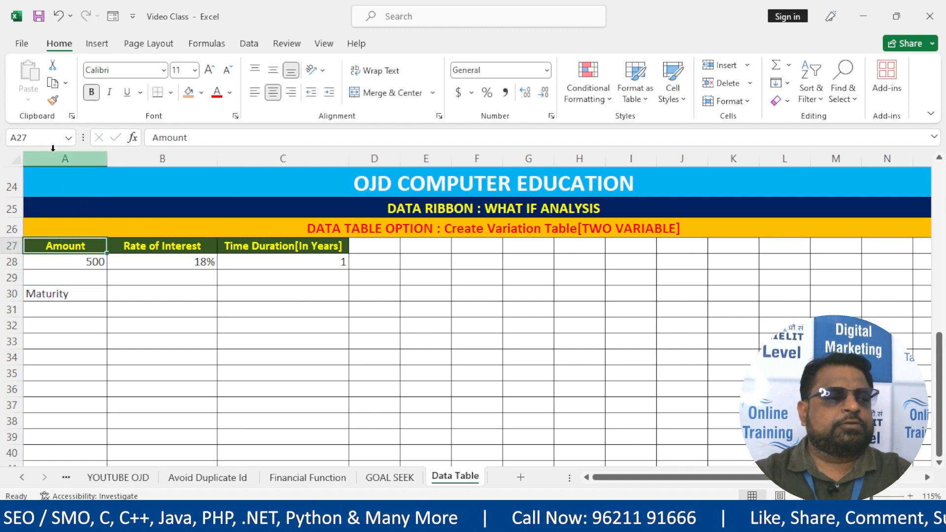
click(53, 100)
click(83, 295)
click(85, 296)
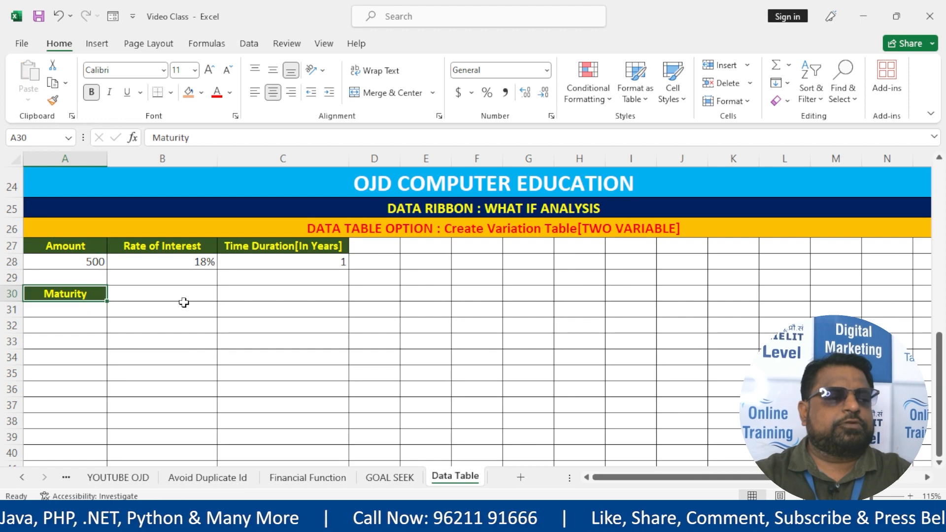
Fill B30 with light orange and calculate the maturity value there with =FV(B28/12,C28*12,-A28)
click(184, 301)
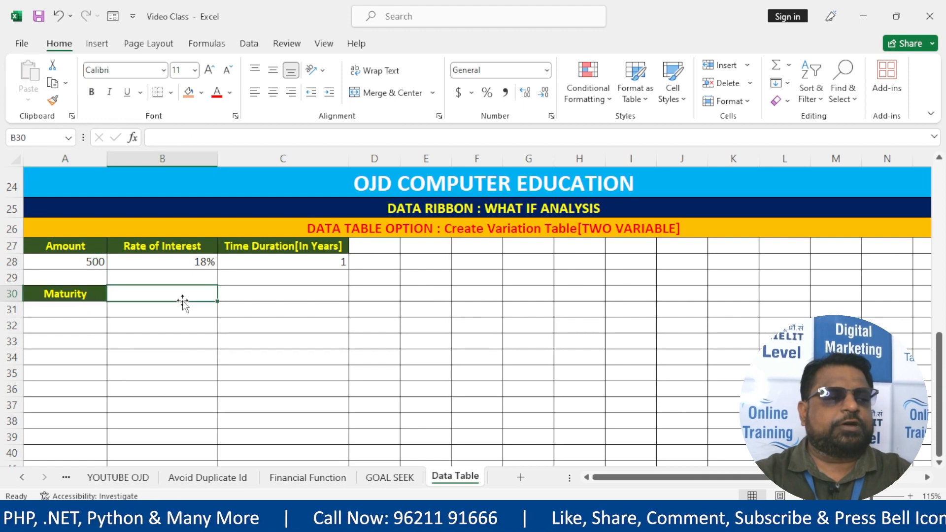
click(188, 92)
text(=F)
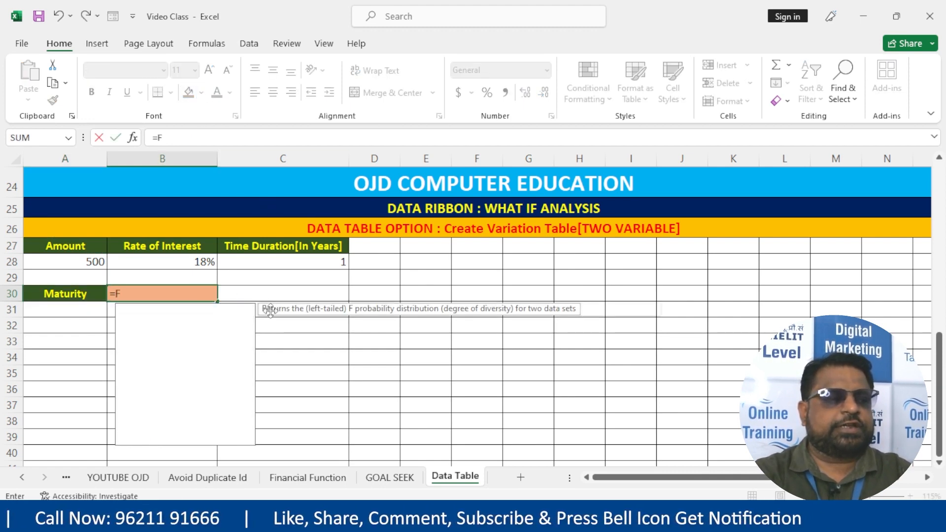
text(V()
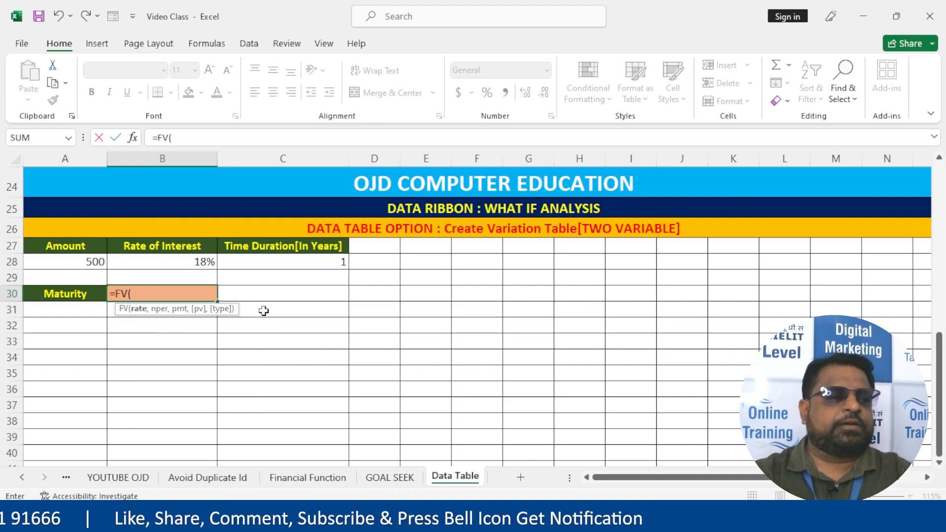
click(190, 259)
text(/12,)
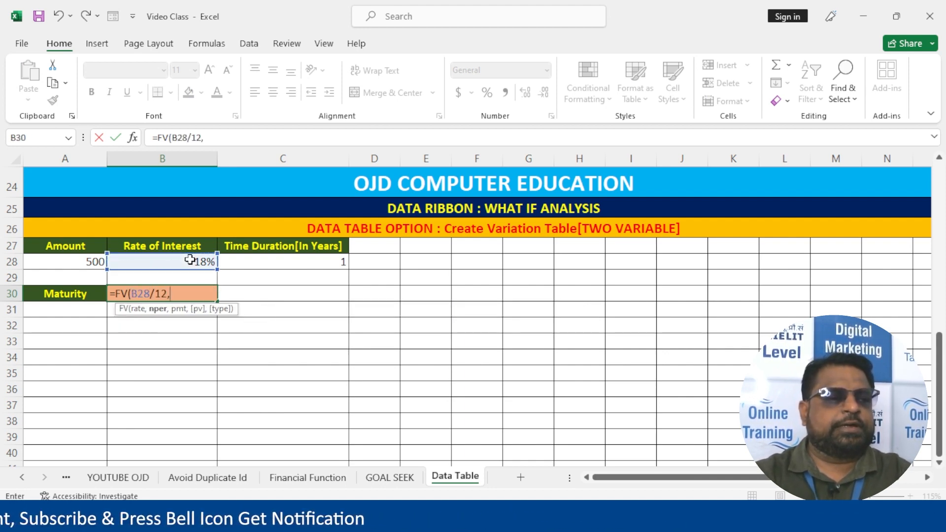
click(314, 265)
text(*)
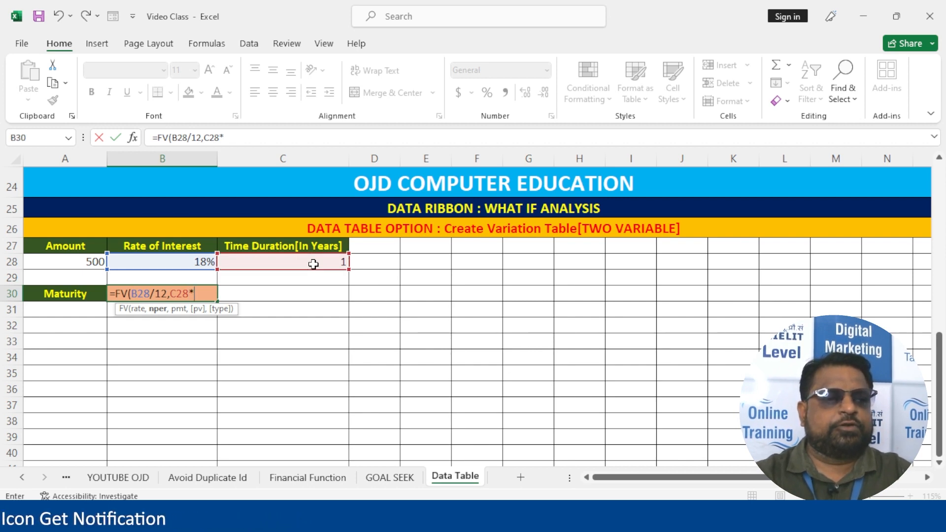
text(12,-)
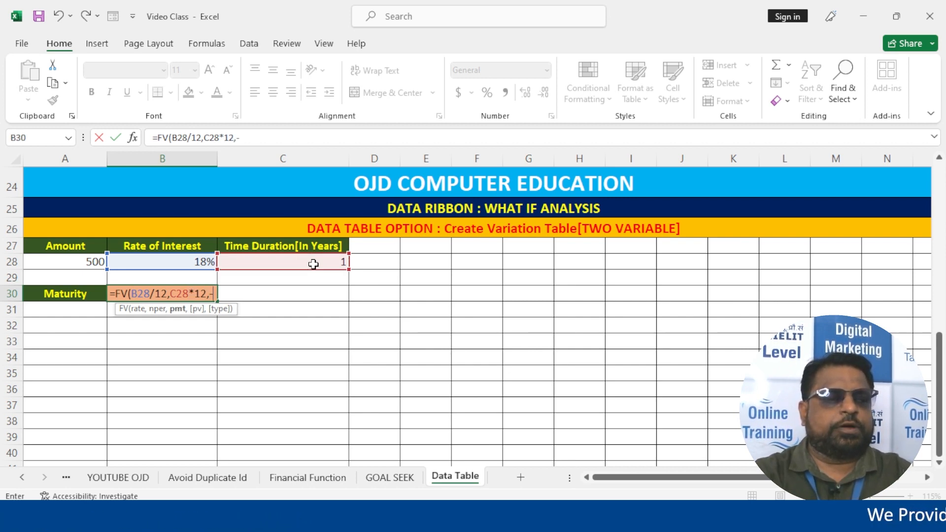
click(74, 260)
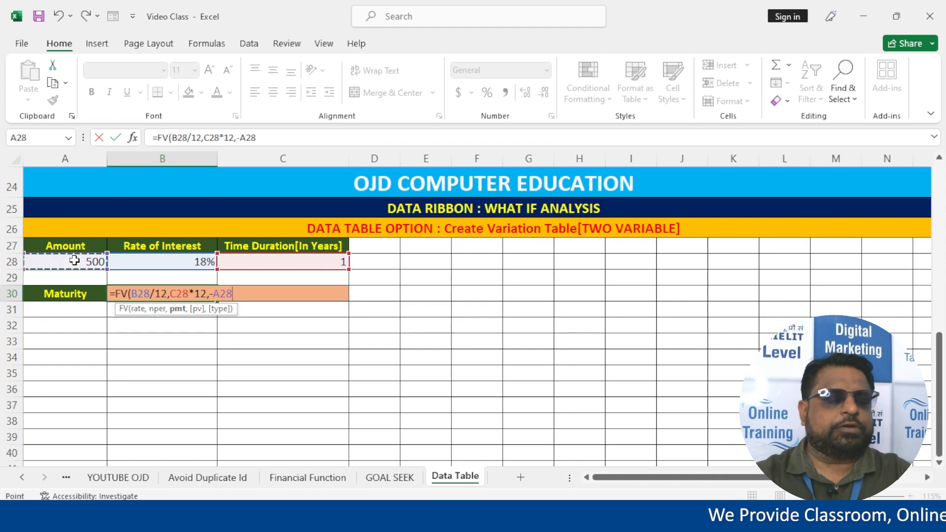
text())
key(Return)
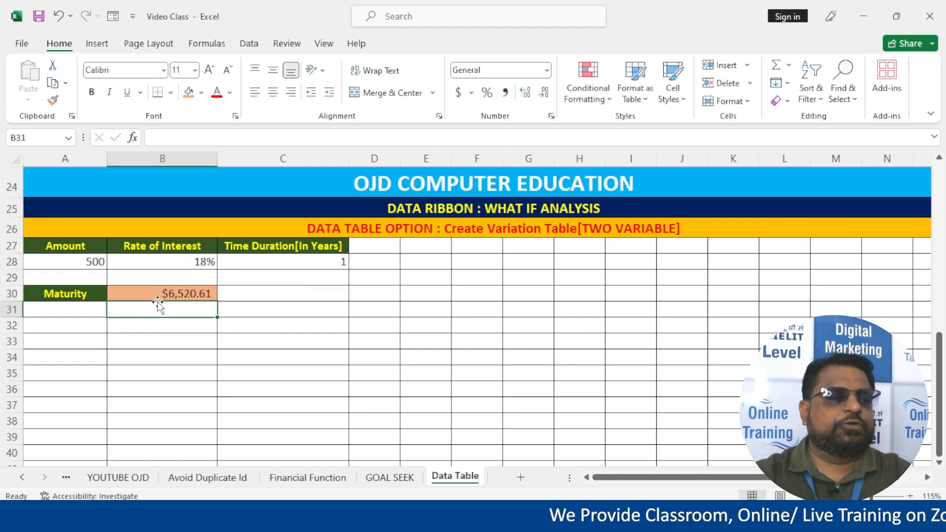
Format the amount in A28 as accounting in $ English (United States)
click(157, 294)
click(69, 260)
scroll(93, 274, up, 1)
scroll(91, 261, down, 1)
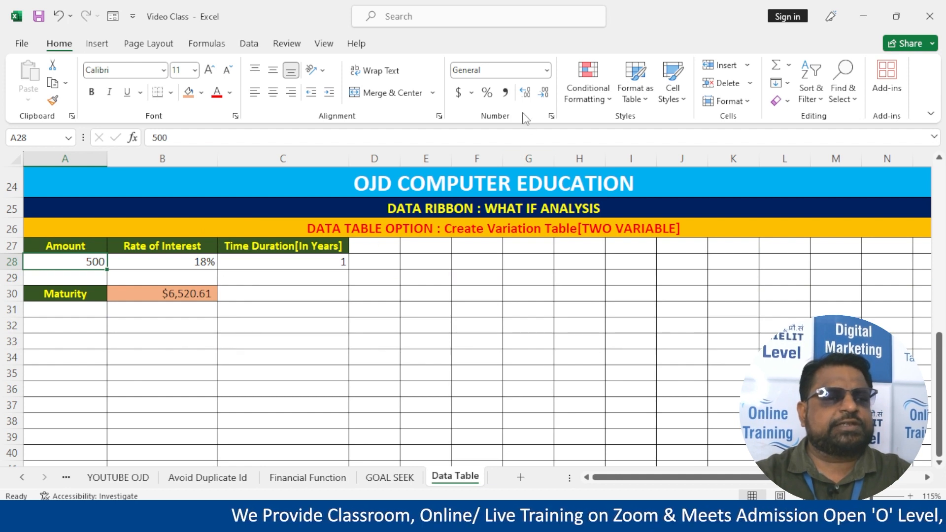
click(474, 94)
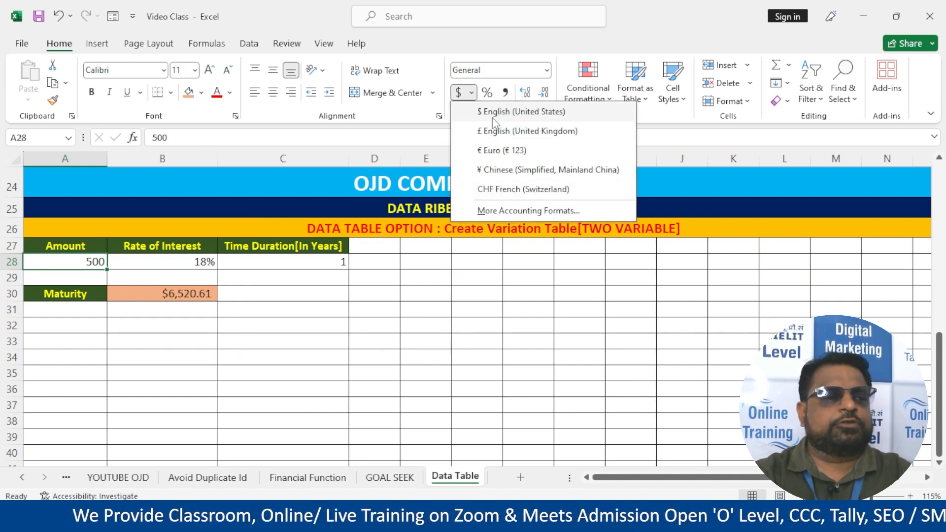
click(492, 93)
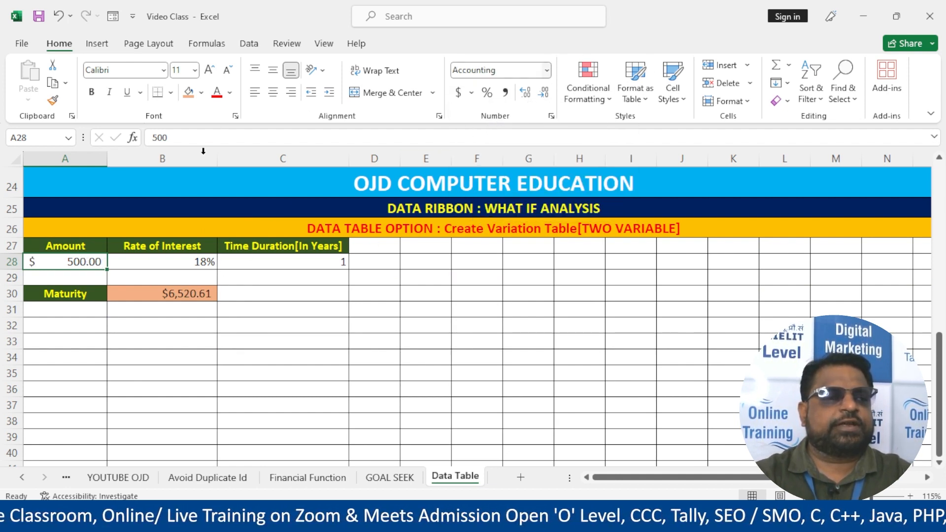
Make the input values in A28:C28 and the maturity value in B30 bold
scroll(262, 290, up, 2)
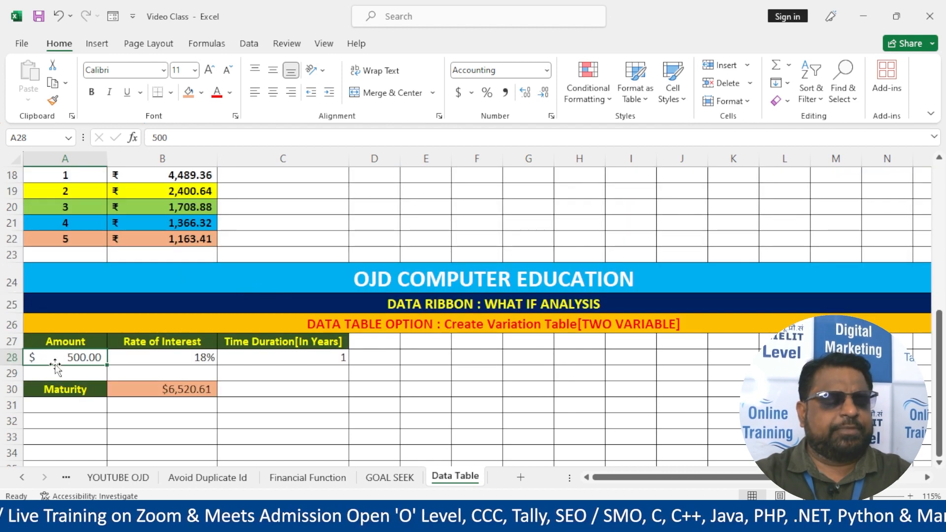
key(ctrl+b)
drag(72, 357, 257, 355)
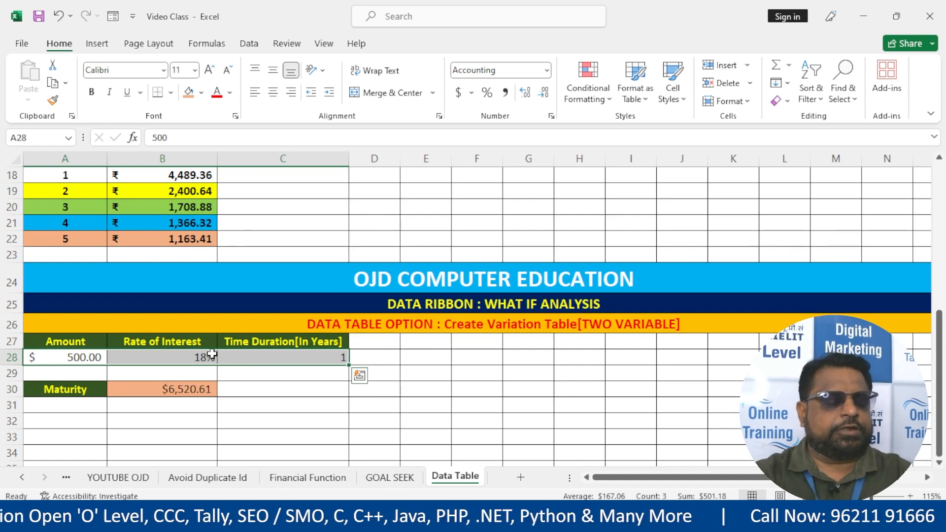
key(ctrl+q)
scroll(212, 354, down, 1)
click(177, 348)
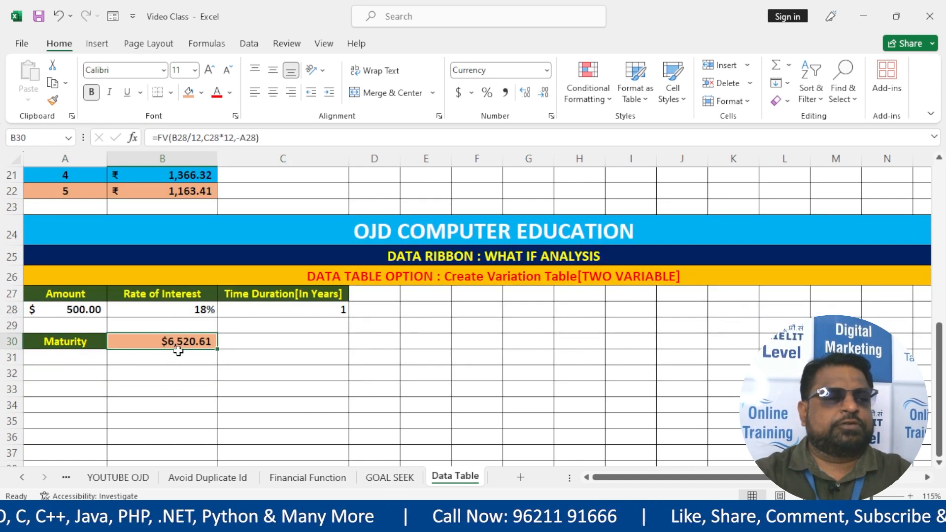
Examine the amount in A28, the maturity result in B30 and the empty range A32:A37 for the table layout
click(167, 376)
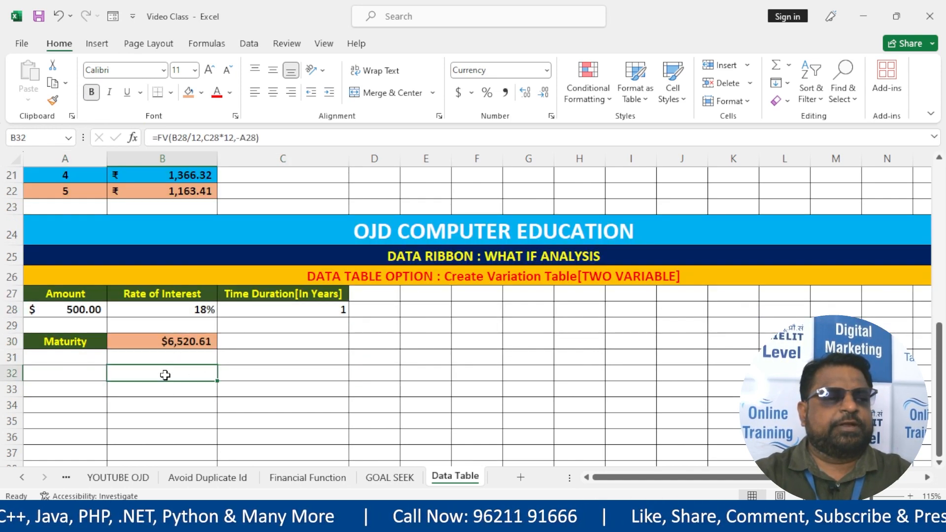
click(75, 375)
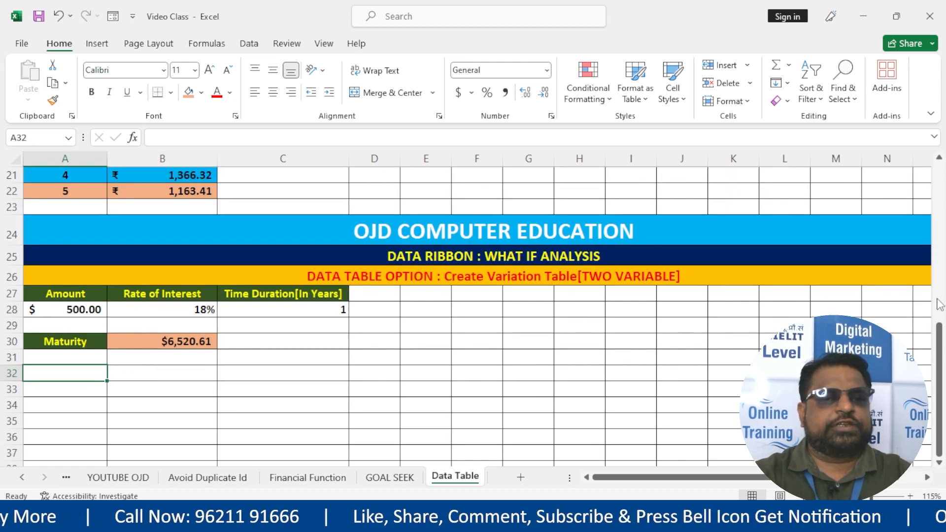
click(940, 463)
click(939, 464)
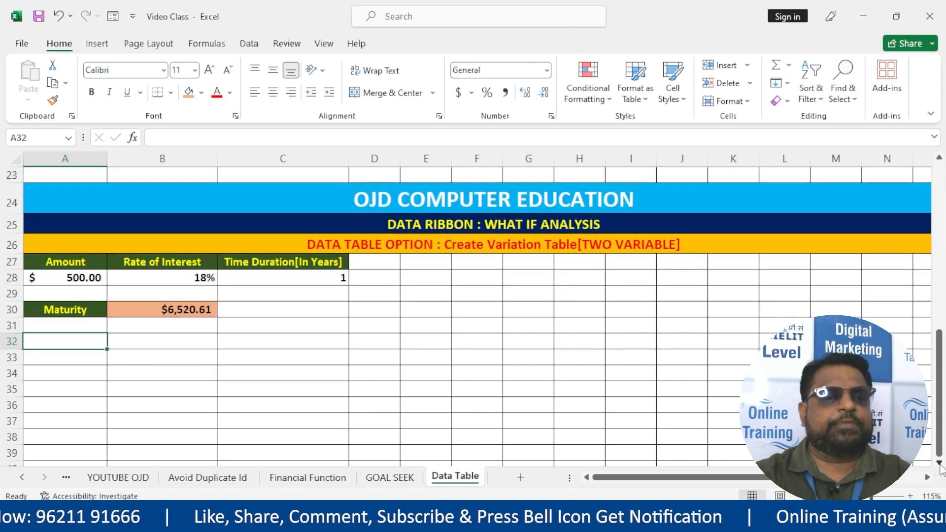
click(939, 464)
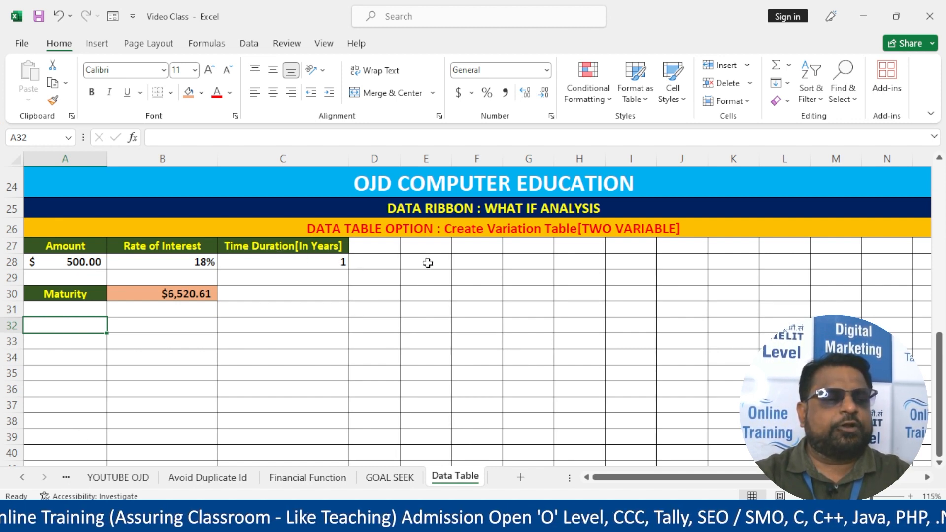
drag(69, 325, 94, 405)
click(215, 389)
drag(66, 327, 79, 405)
click(73, 327)
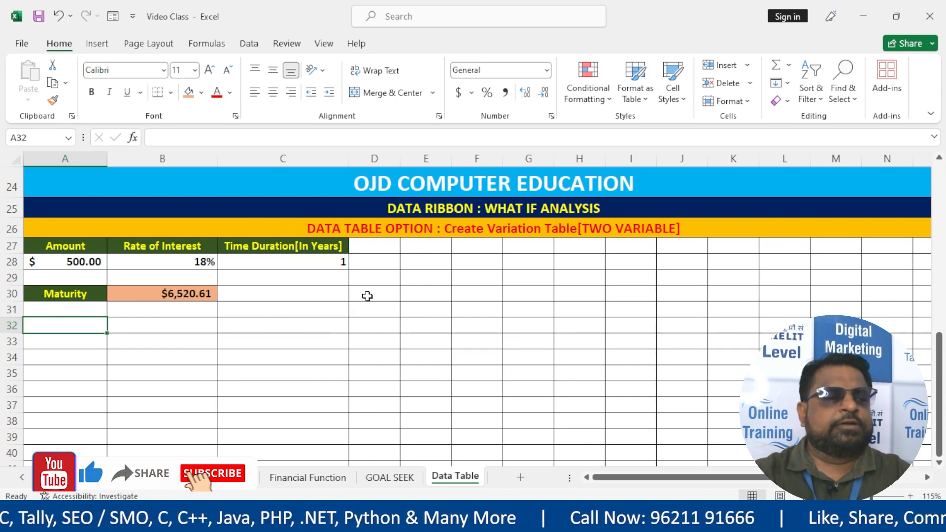
click(64, 379)
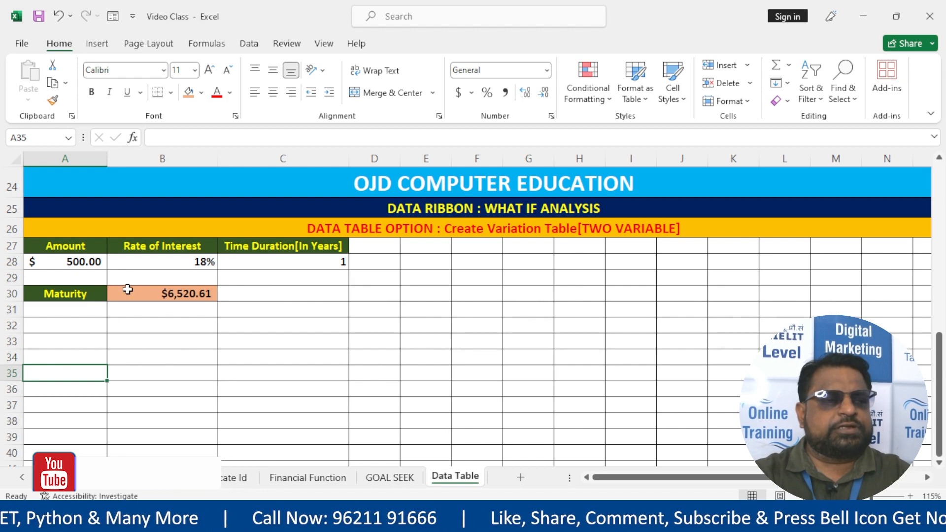
click(68, 327)
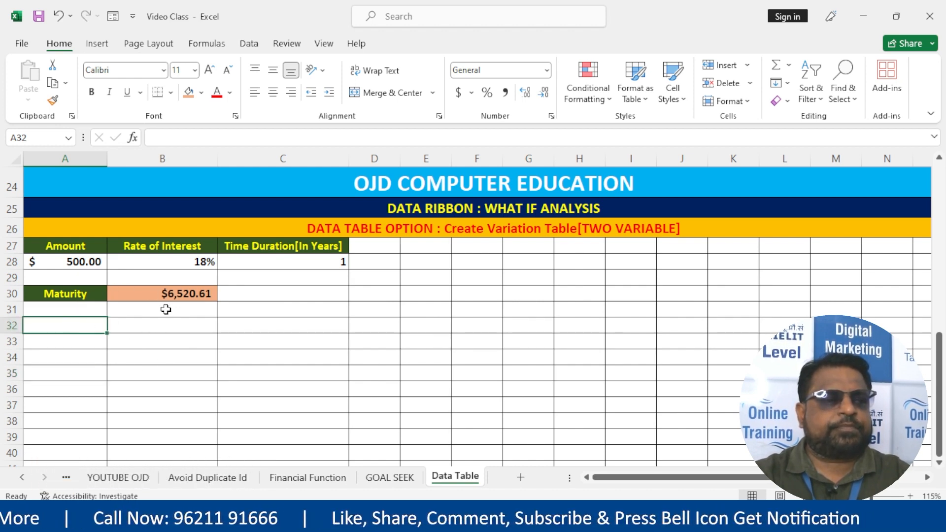
click(191, 291)
click(66, 327)
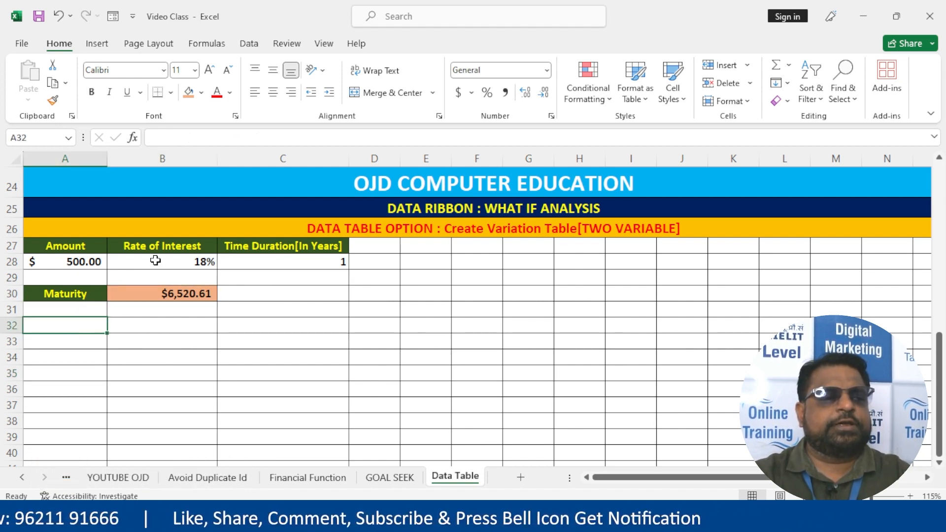
click(58, 258)
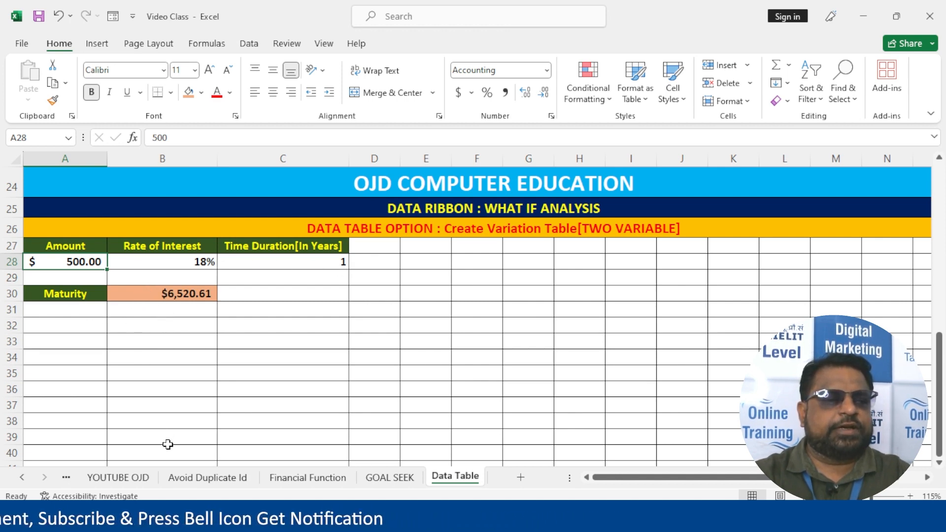
click(146, 310)
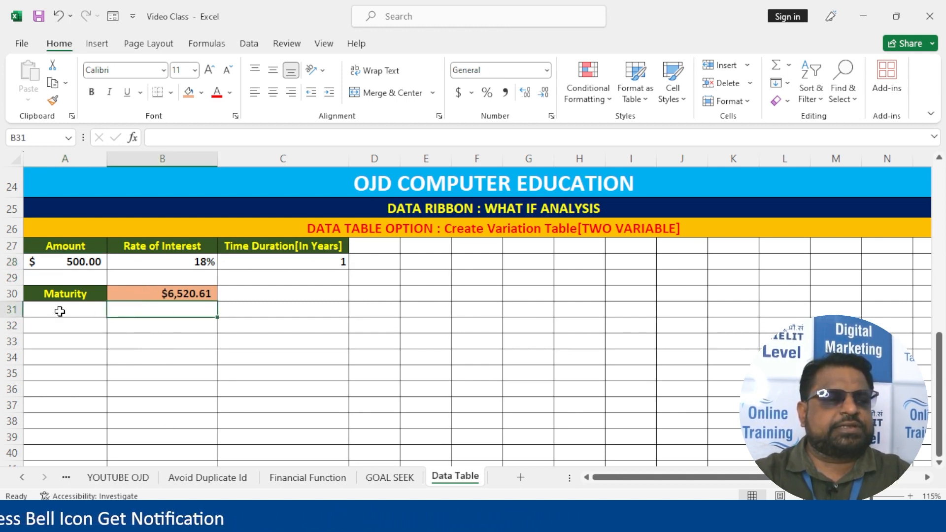
click(132, 329)
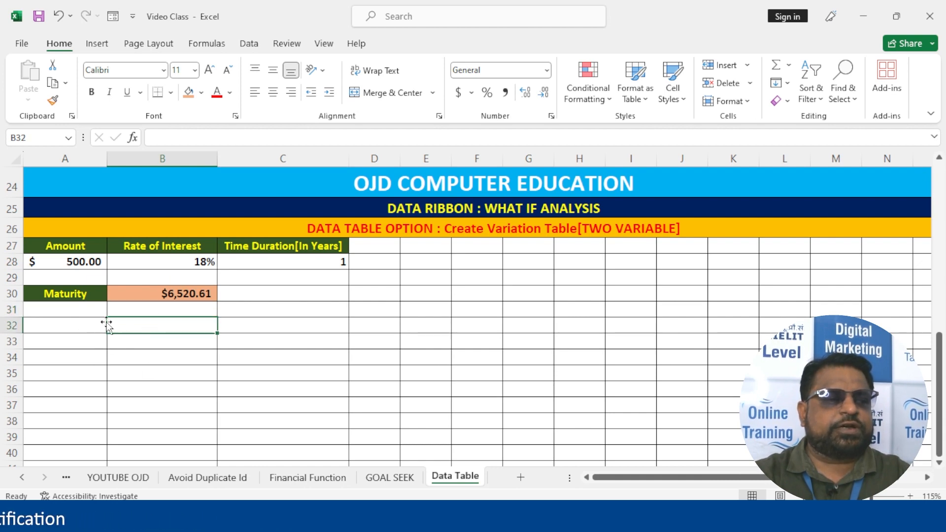
Link A32 to the maturity value with =B30 and copy the formatting of B30 onto it
click(103, 329)
text(=)
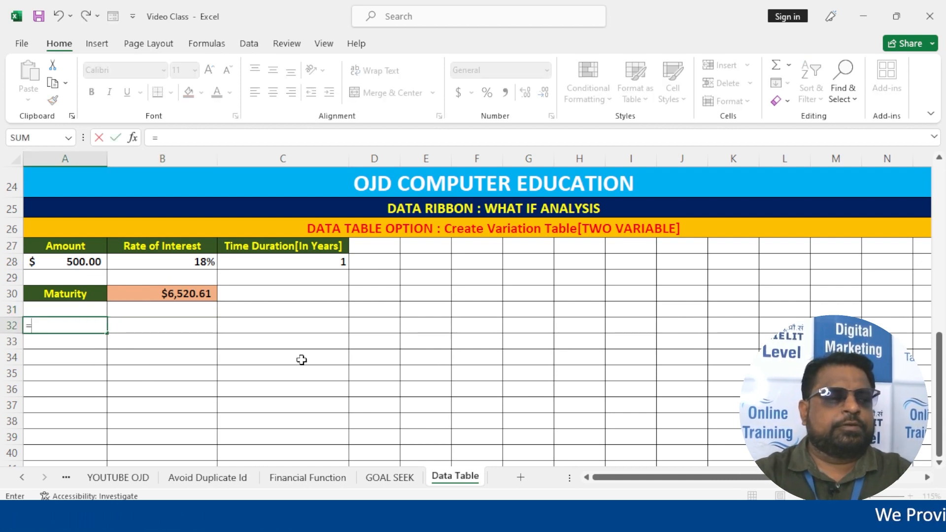
click(187, 295)
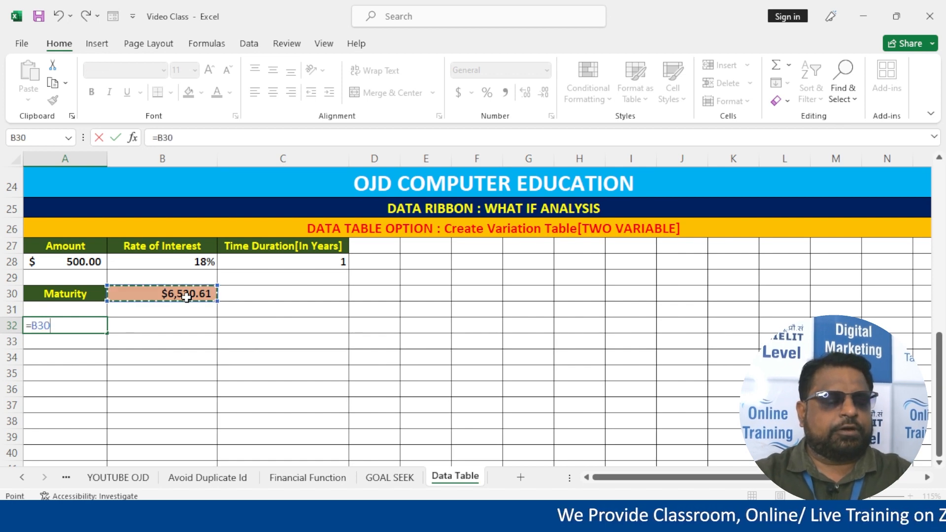
key(Return)
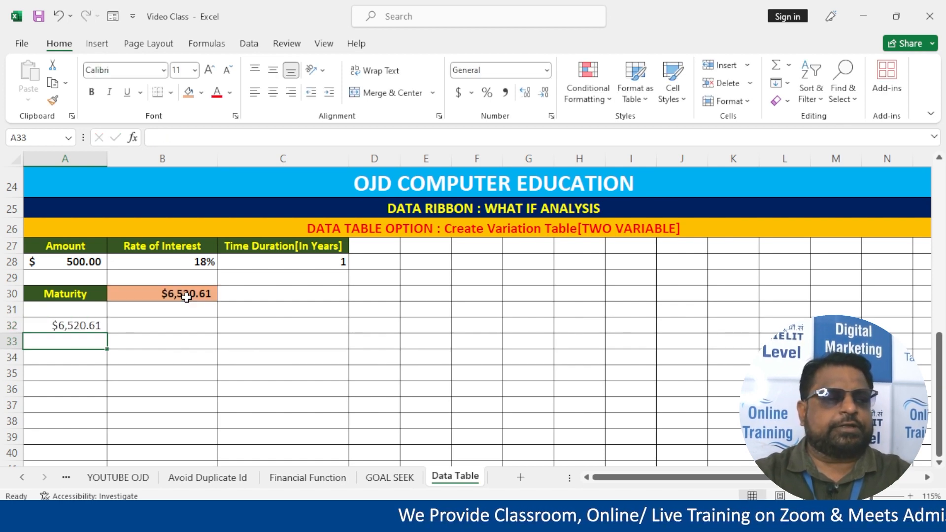
click(167, 294)
click(53, 100)
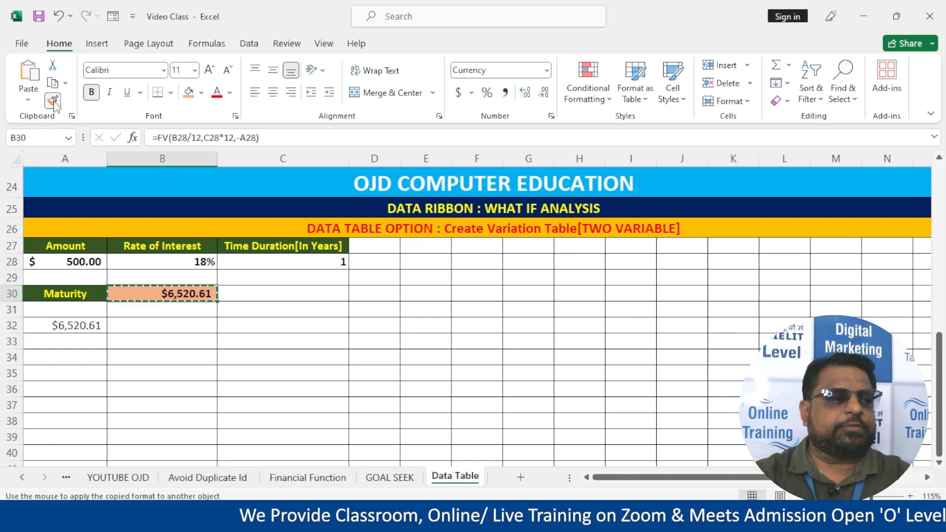
click(76, 326)
click(58, 360)
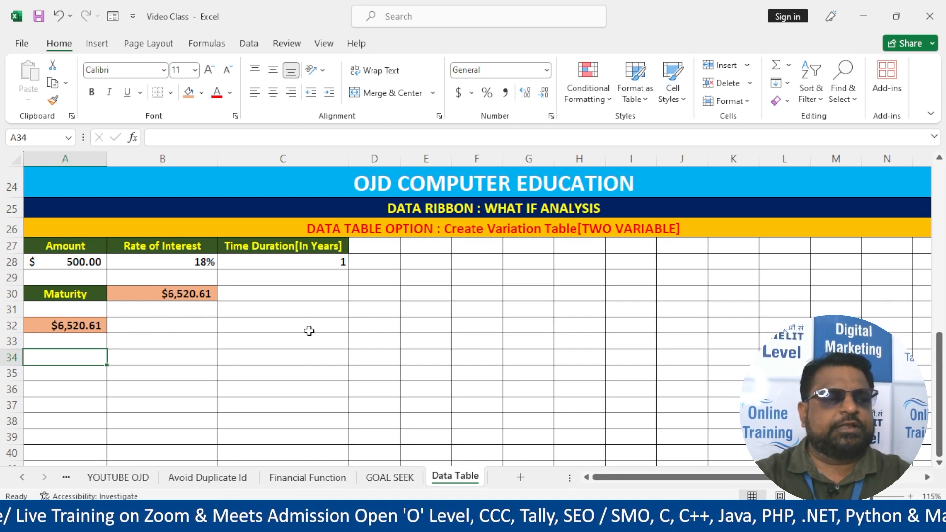
drag(70, 325, 73, 432)
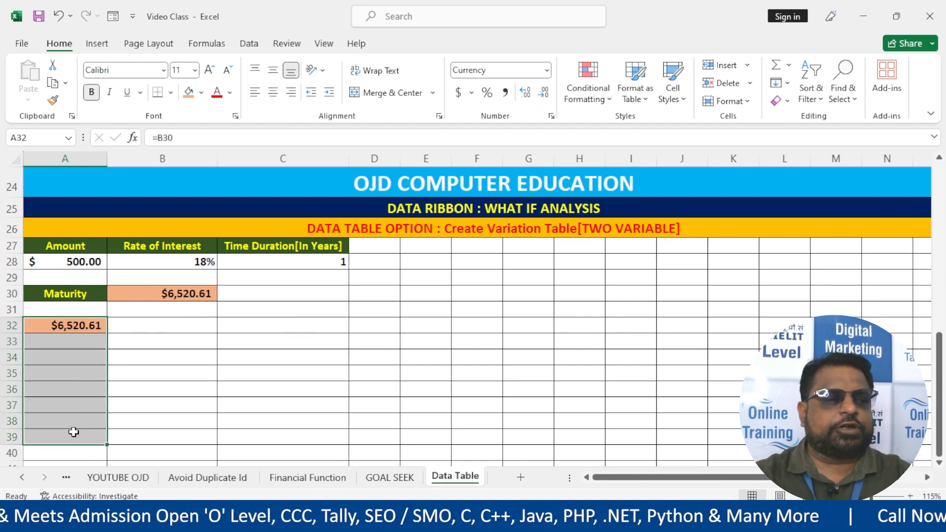
click(293, 290)
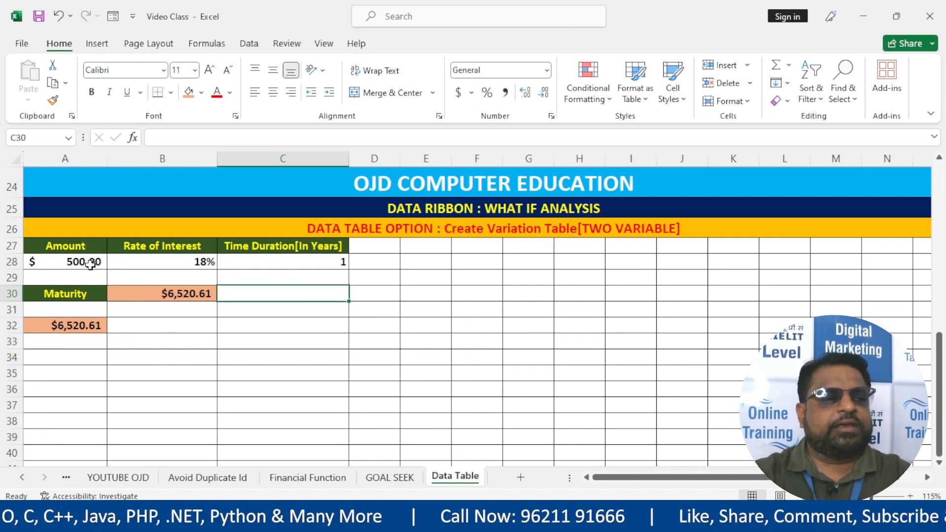
drag(91, 261, 284, 260)
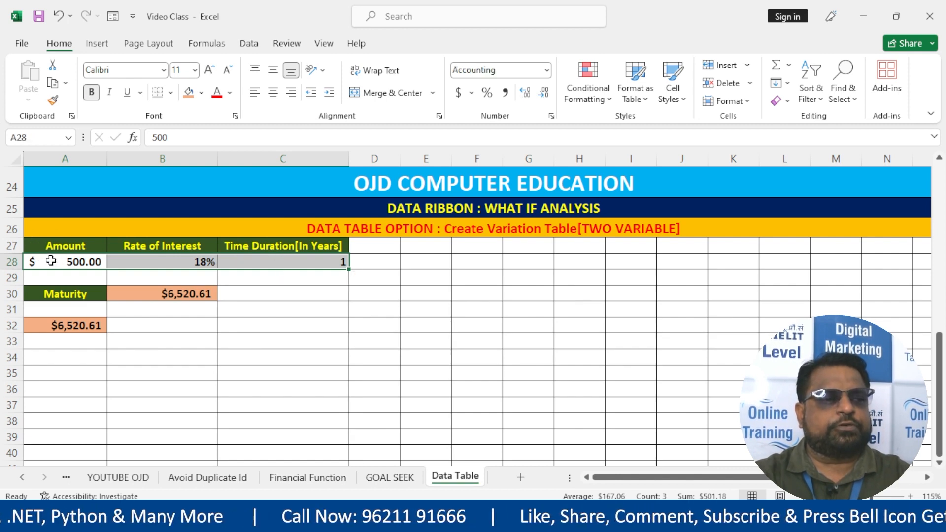
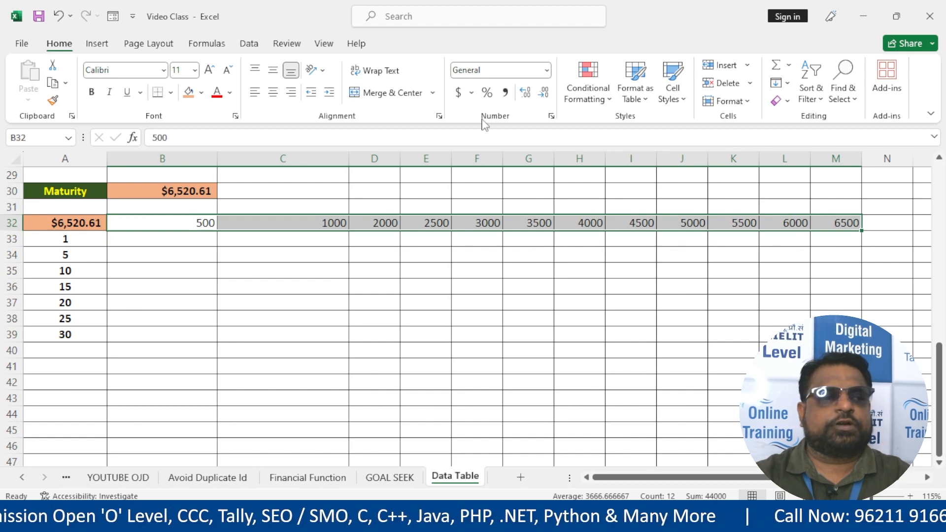
Make the amounts in B32:M32 bold and centre them
click(91, 92)
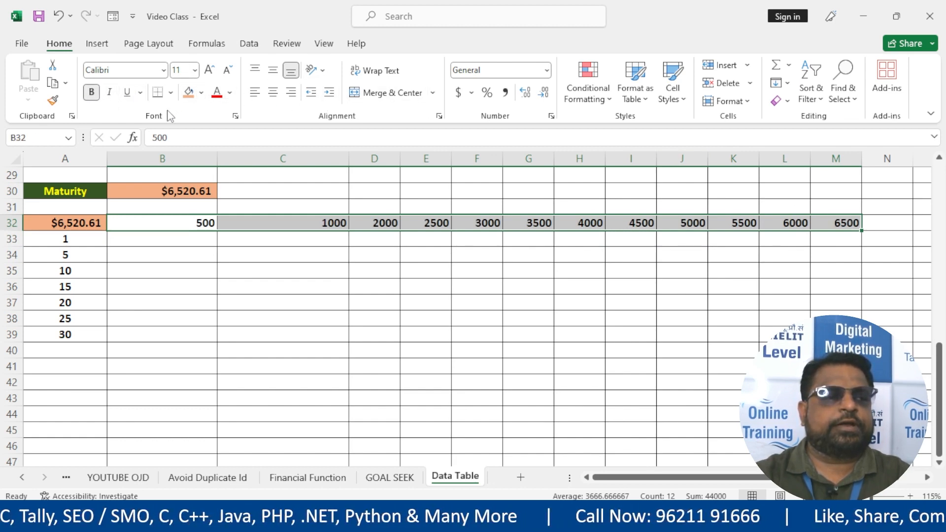
click(272, 92)
click(60, 244)
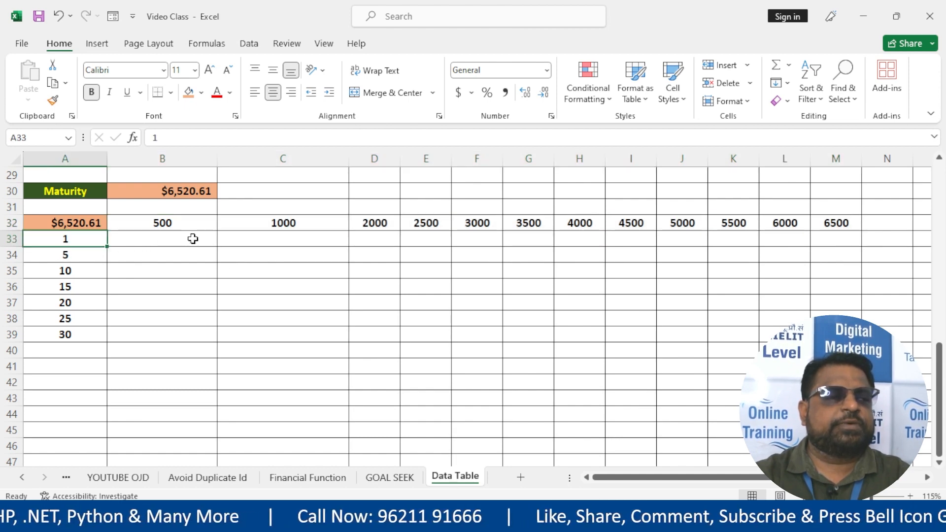
drag(71, 221, 92, 320)
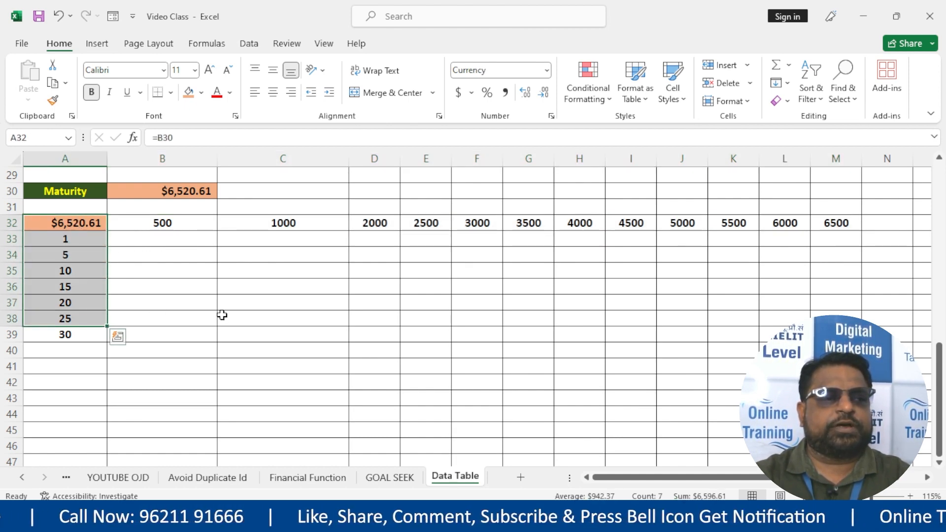
Merge and centre B31:M31 above the amounts and enter the heading "Variation in Amount"
click(939, 462)
drag(169, 190, 848, 191)
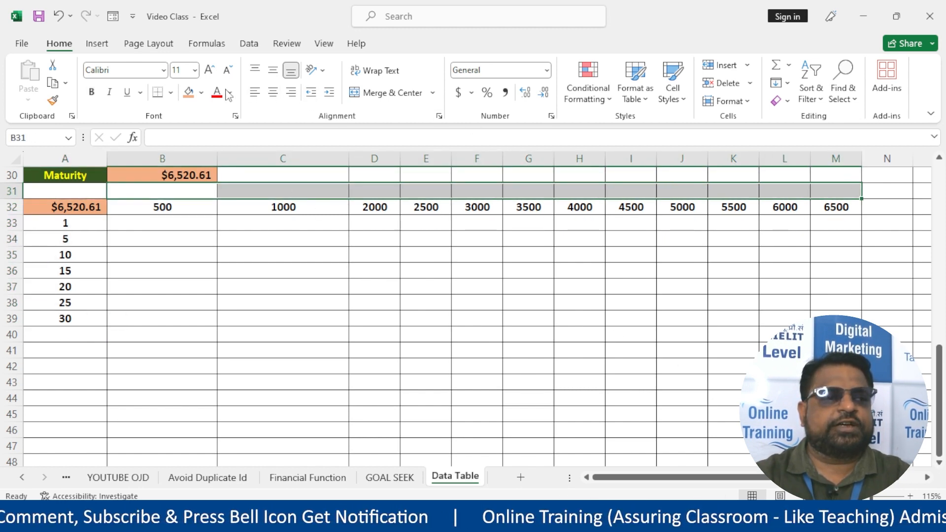
click(383, 92)
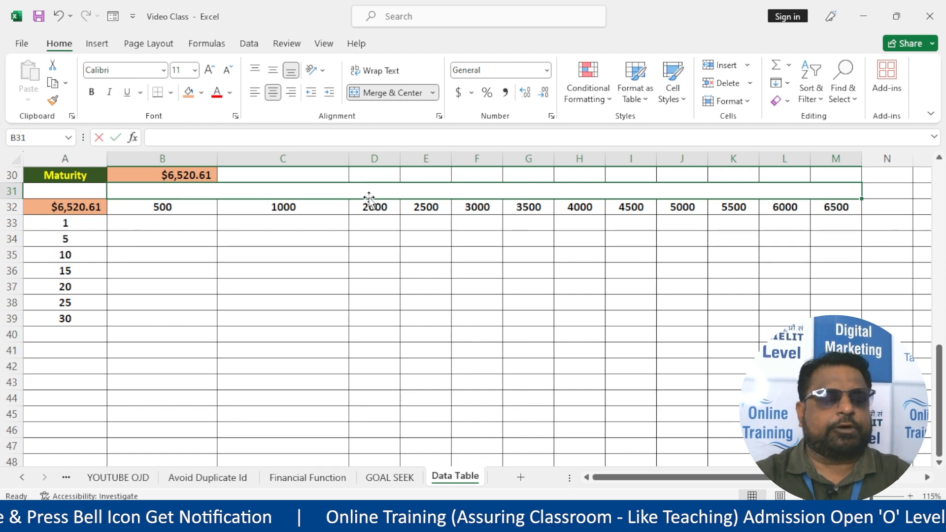
text(A)
text(ar)
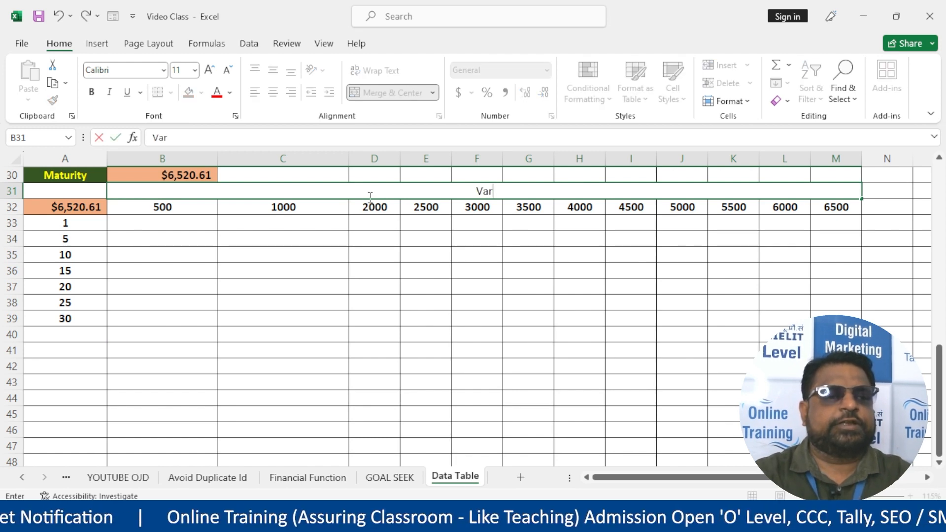
text(iation N A)
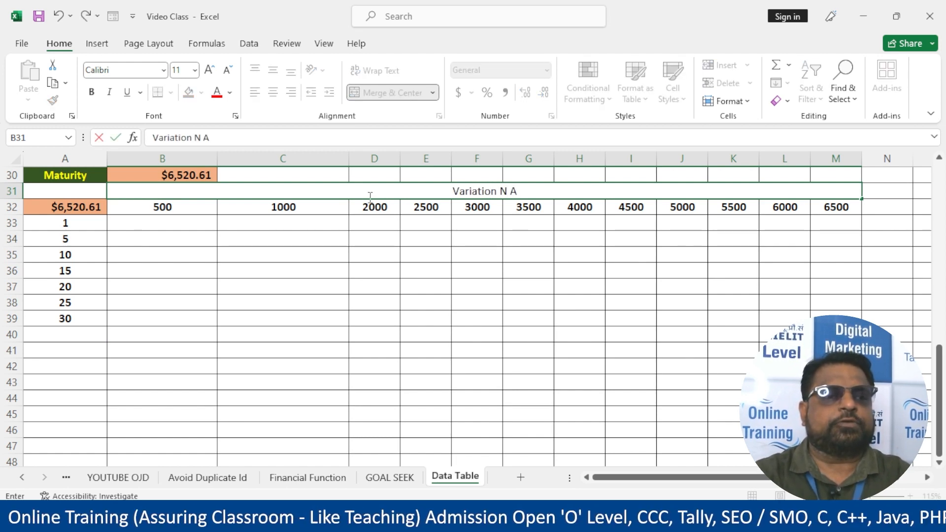
key(BackSpace)
key(BackSpace)
key(BackSpace)
key(BackSpace)
text(in Amo)
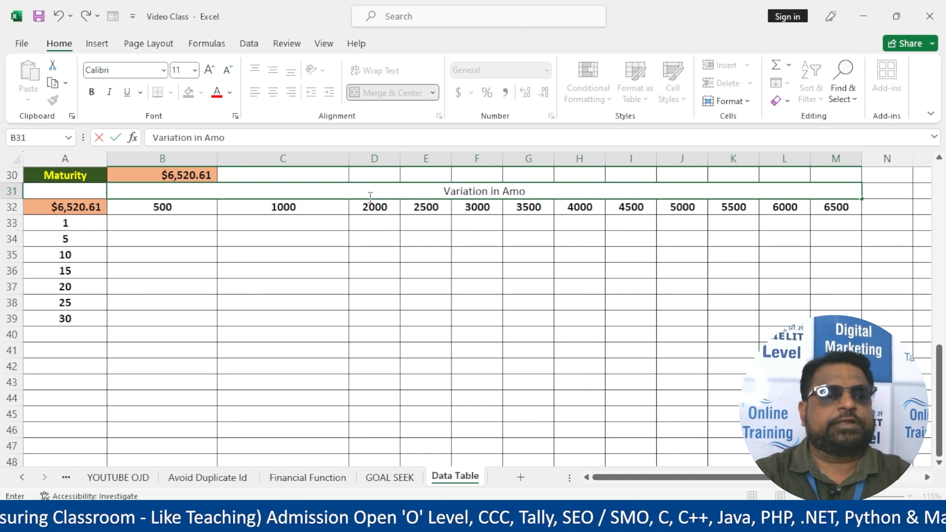
text(unt)
key(Return)
Format the "Variation in Amount" heading with a dark green fill and bold yellow text
click(369, 196)
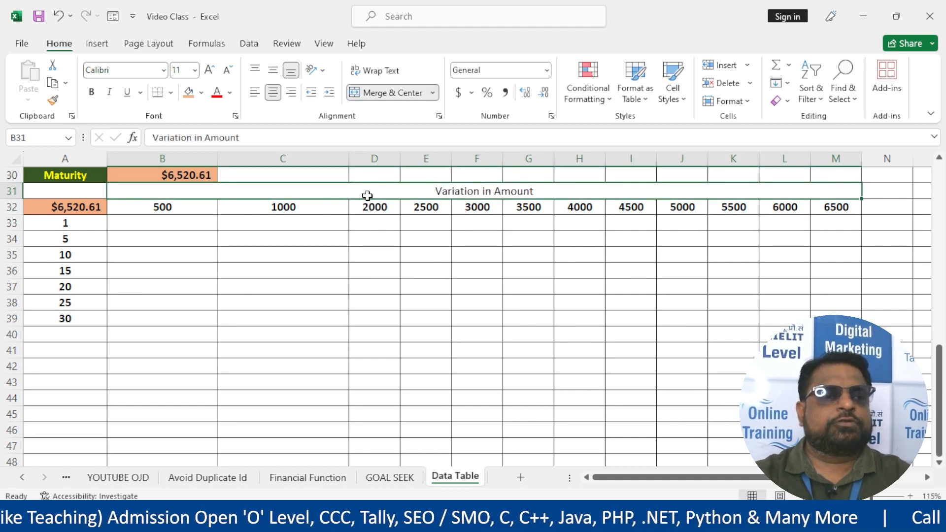
click(201, 93)
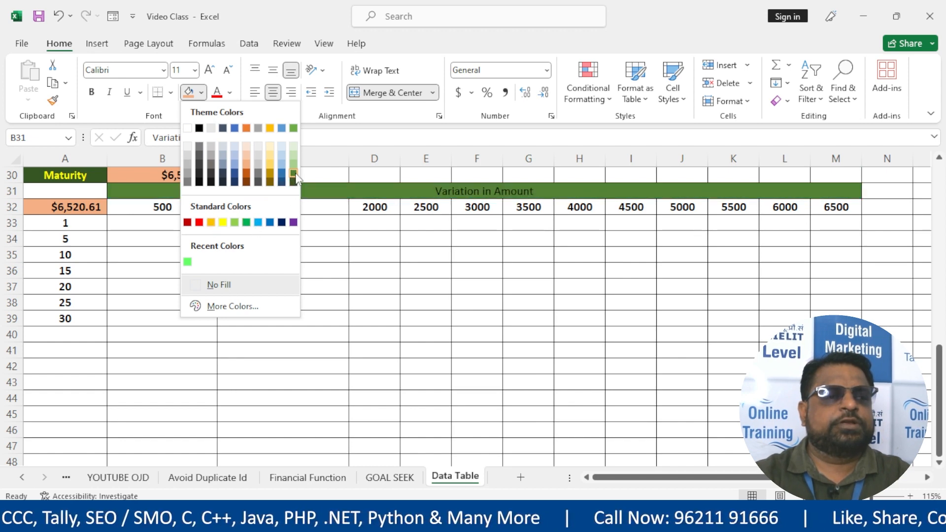
click(293, 175)
click(230, 92)
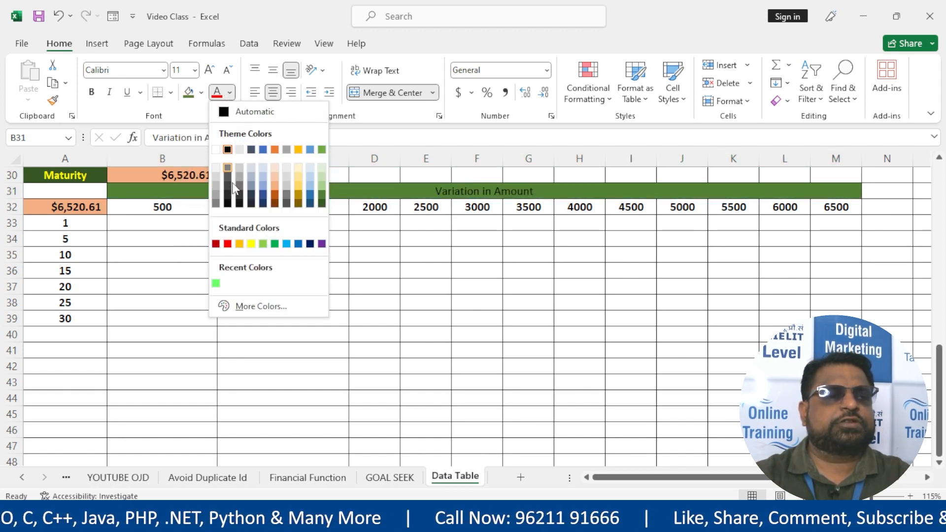
click(251, 244)
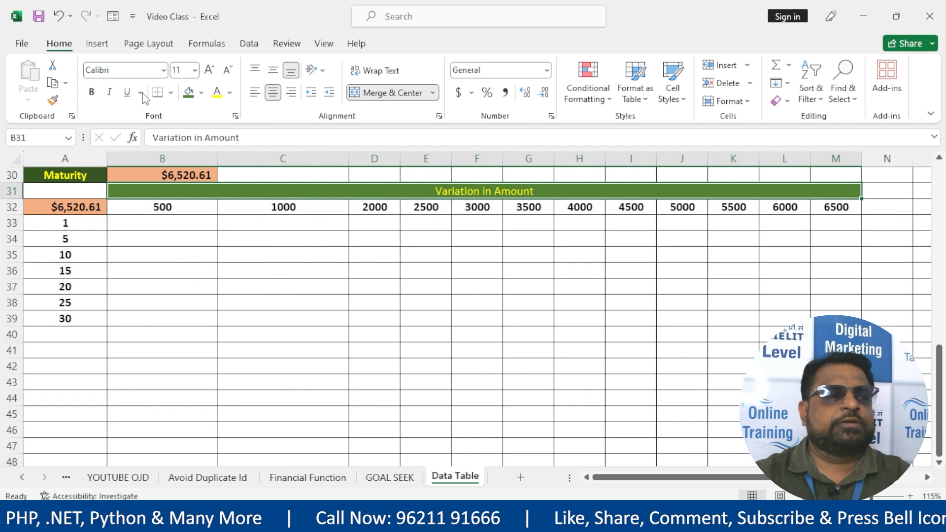
click(92, 92)
click(354, 242)
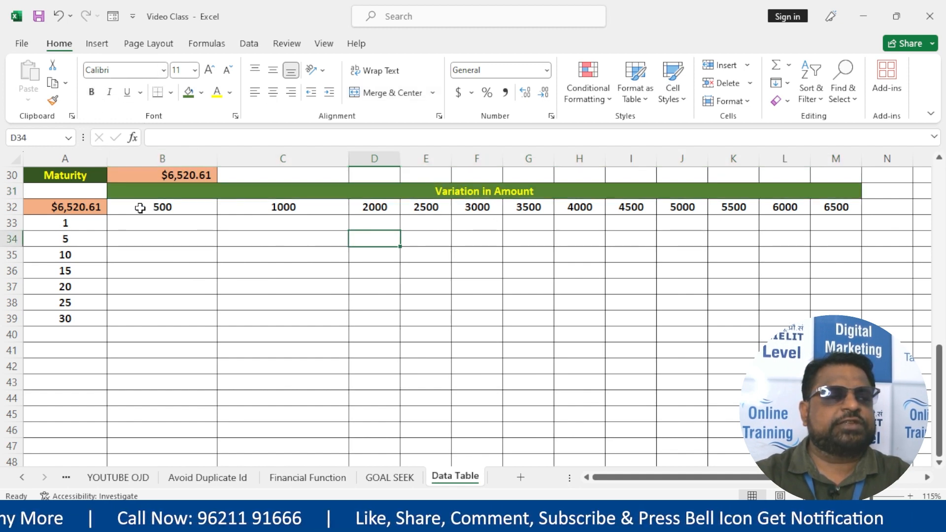
Copy the formatting of the maturity value in B30 onto the amounts in B32:M32
click(162, 174)
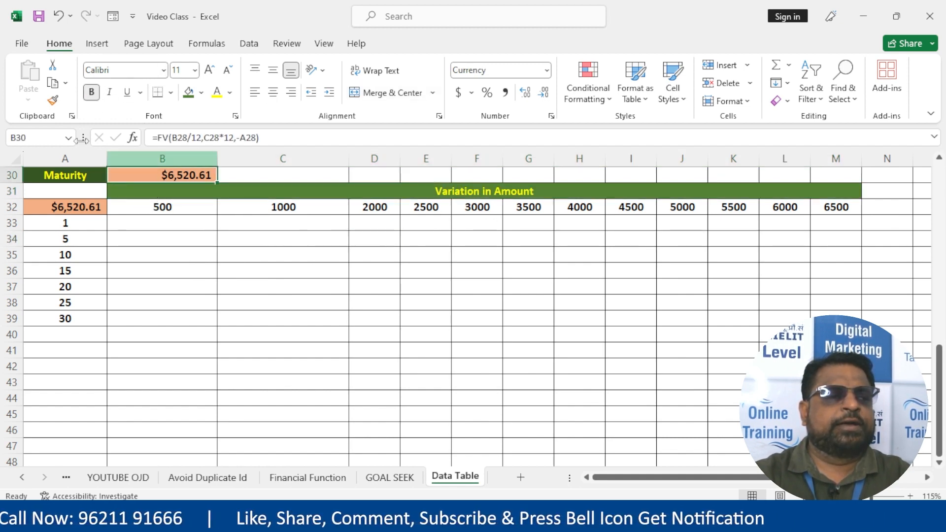
click(52, 100)
drag(190, 198, 836, 205)
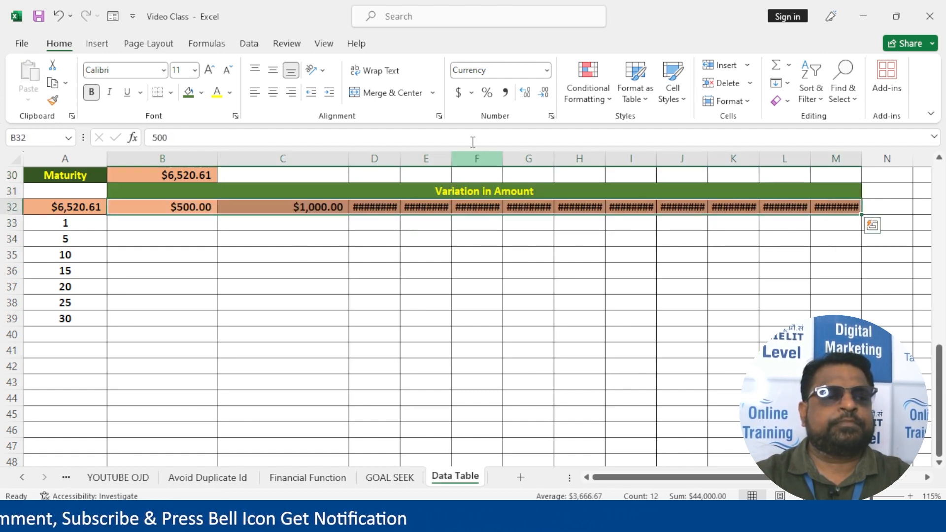
Adjust the widths of columns C to M so that all currency amounts in row 32 fit
double_click(452, 158)
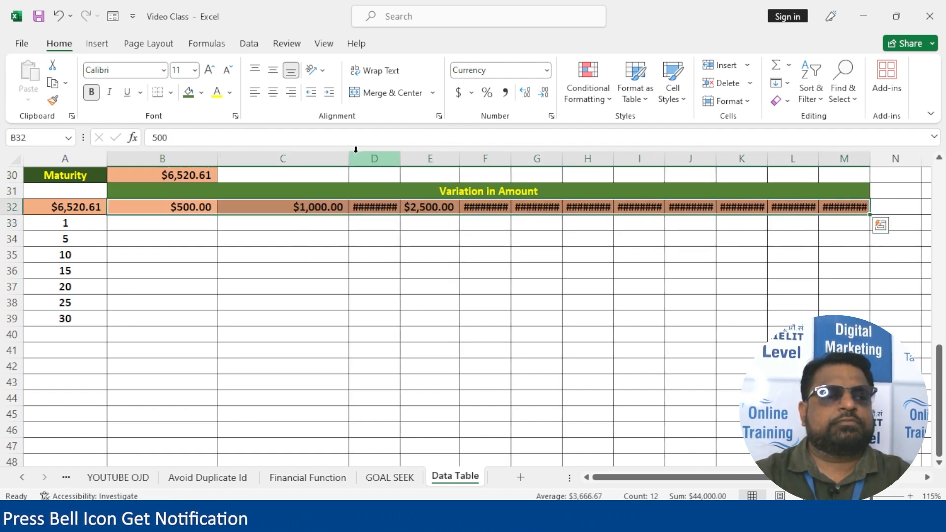
drag(349, 158, 384, 159)
drag(494, 158, 754, 157)
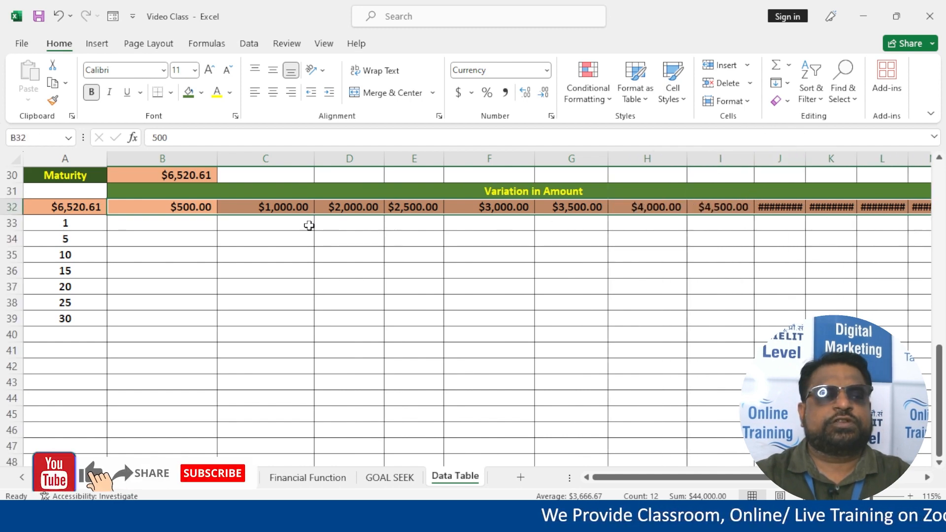
click(835, 206)
click(796, 206)
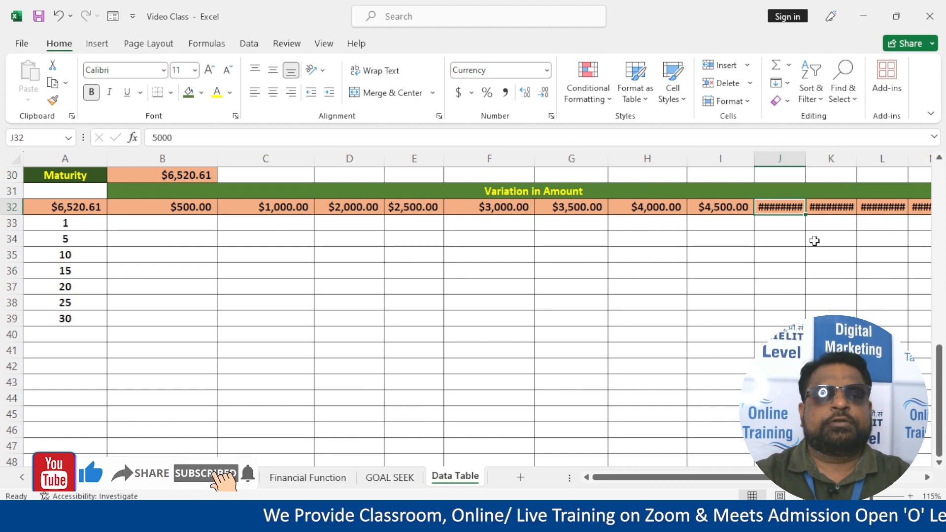
drag(806, 157, 814, 158)
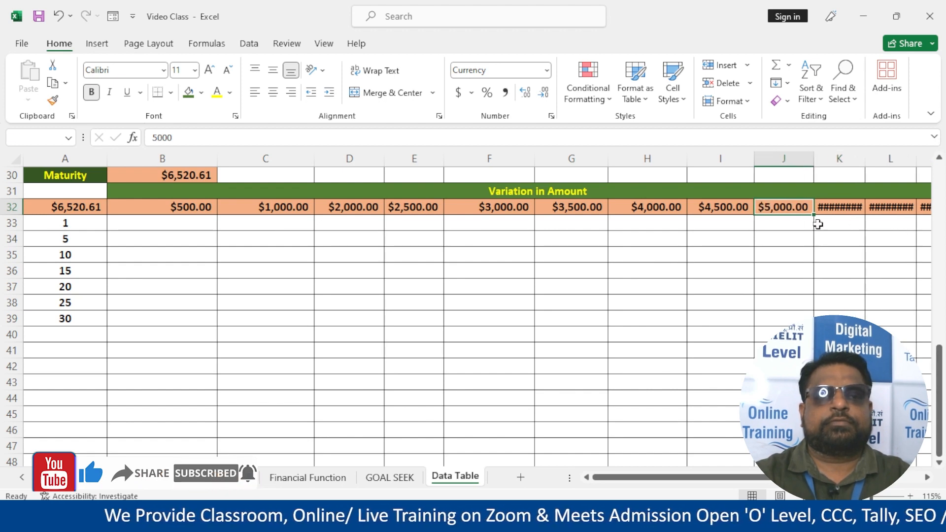
click(927, 478)
click(927, 478)
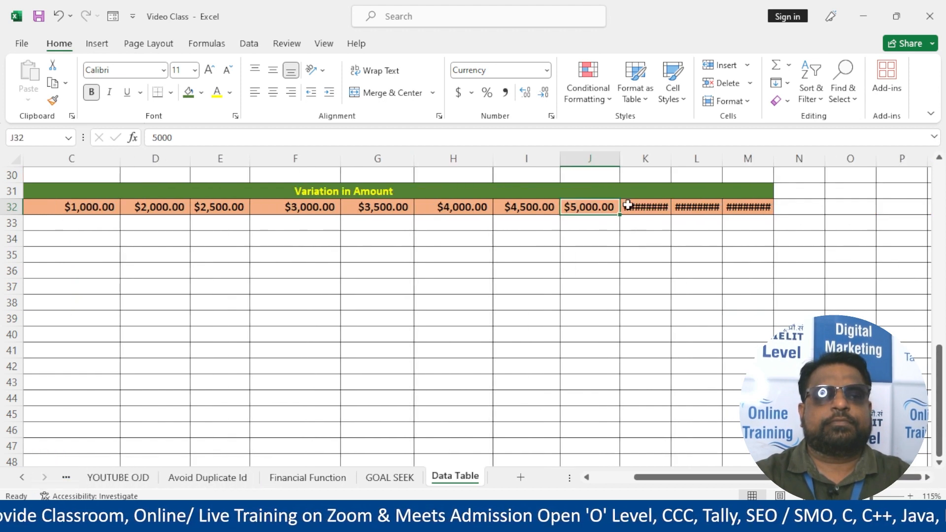
drag(618, 159, 848, 159)
drag(833, 478, 788, 478)
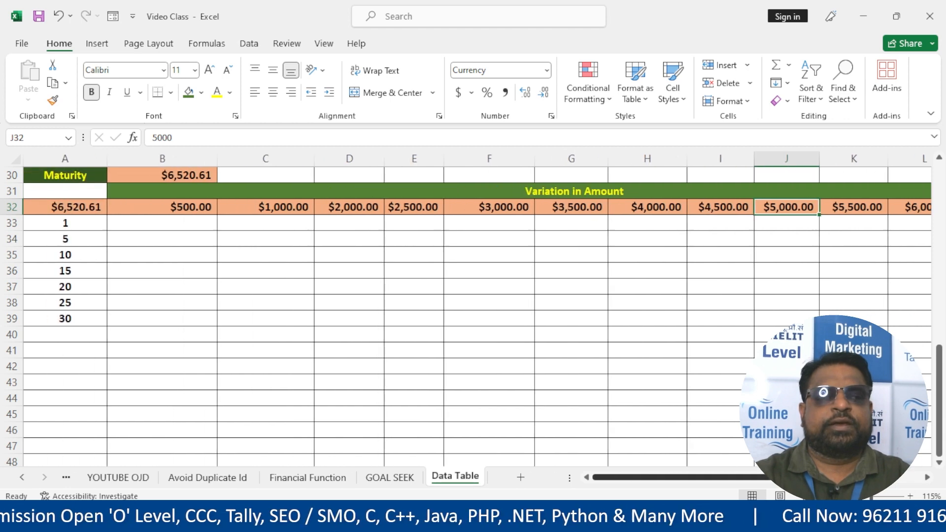
drag(58, 221, 69, 319)
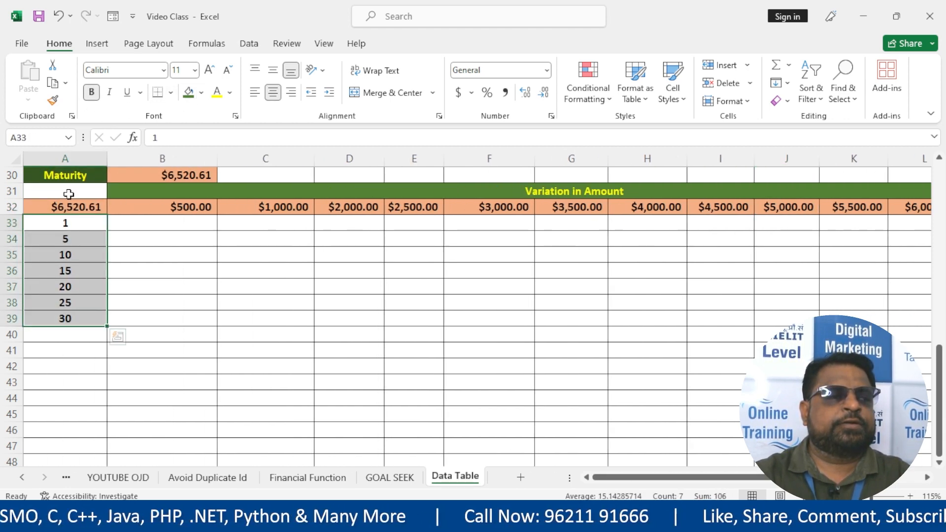
click(123, 211)
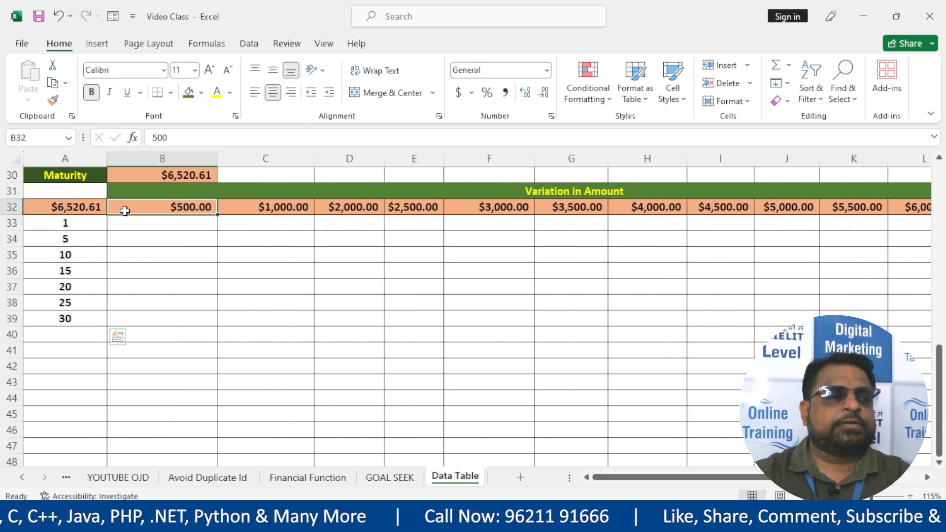
click(201, 93)
click(127, 294)
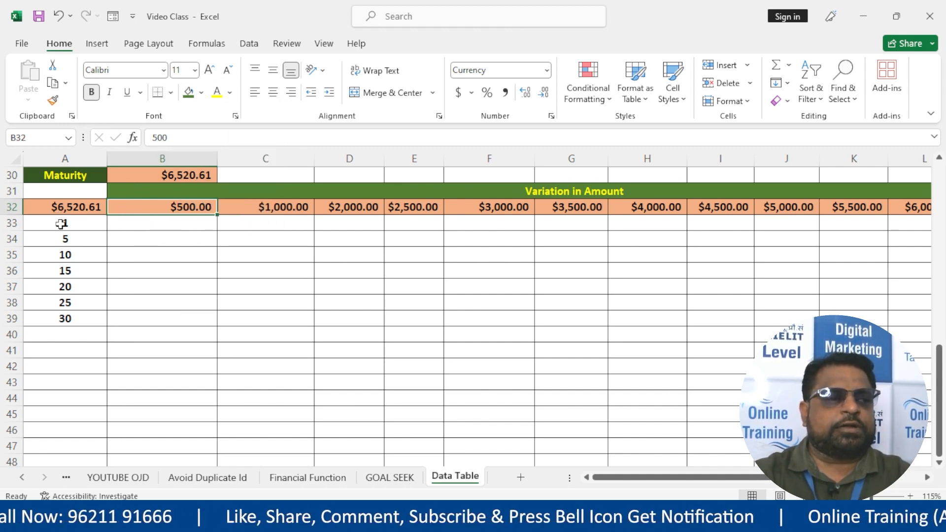
Fill the duration values in A33:A39 with light gold
drag(61, 224, 68, 319)
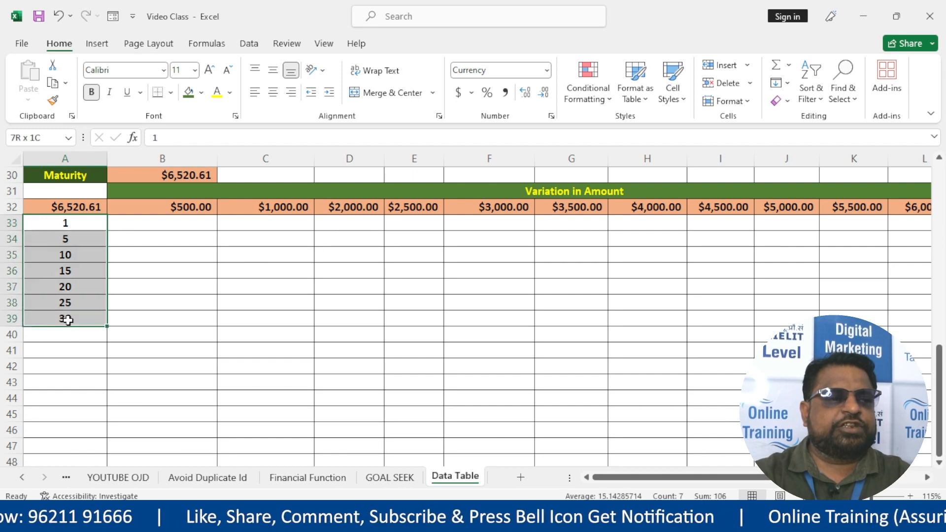
click(203, 96)
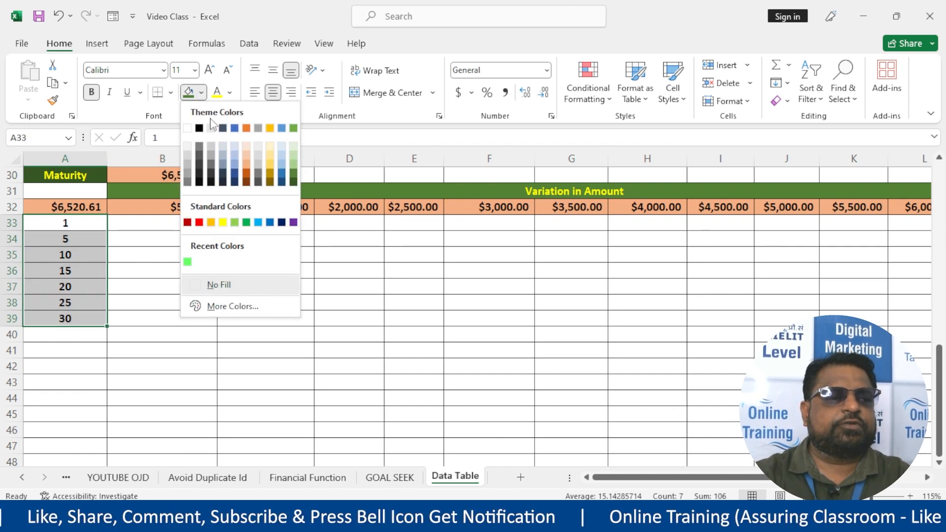
click(269, 157)
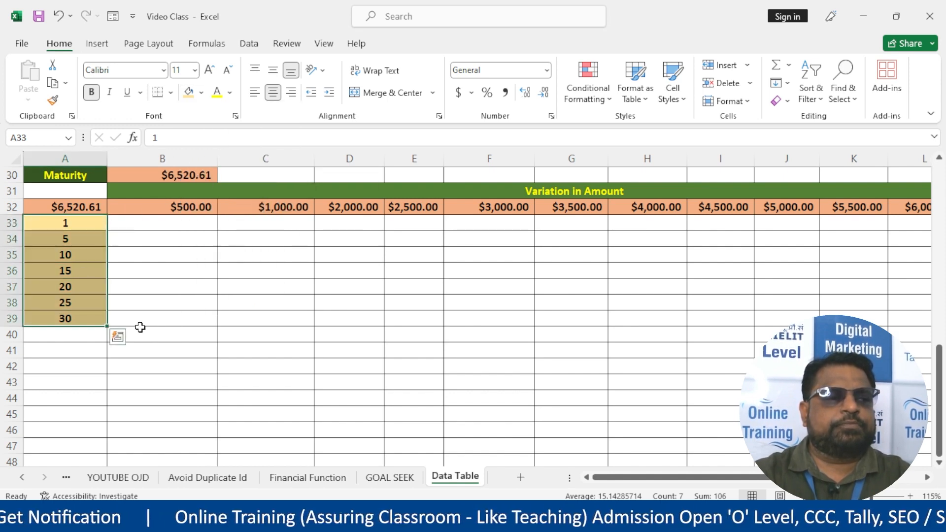
click(255, 302)
click(162, 213)
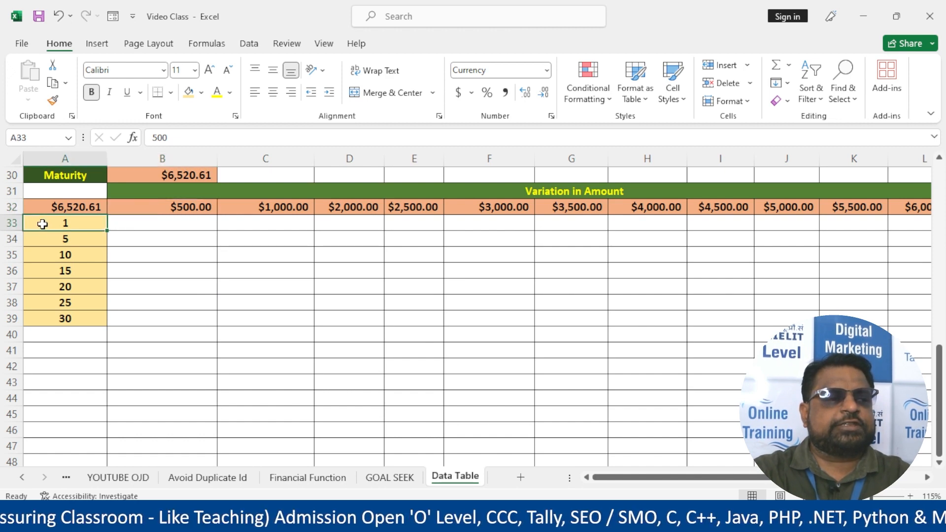
click(179, 227)
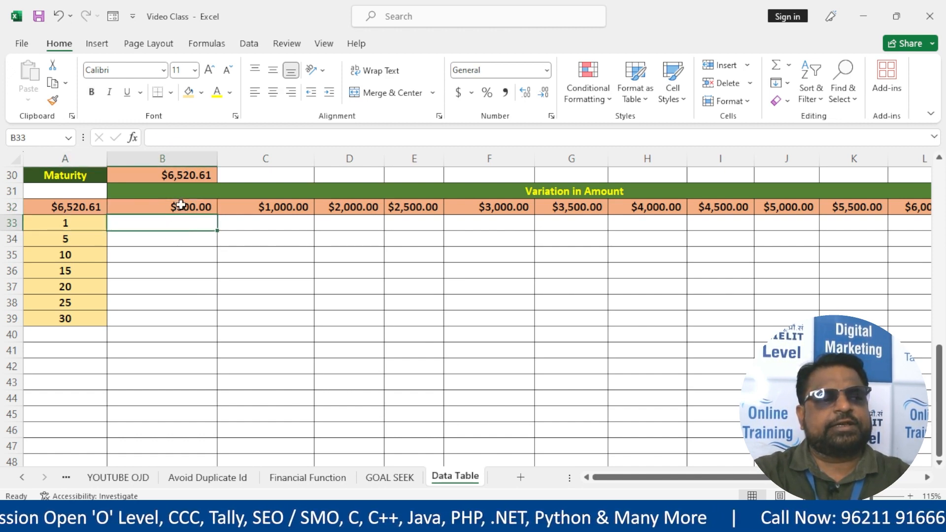
click(143, 254)
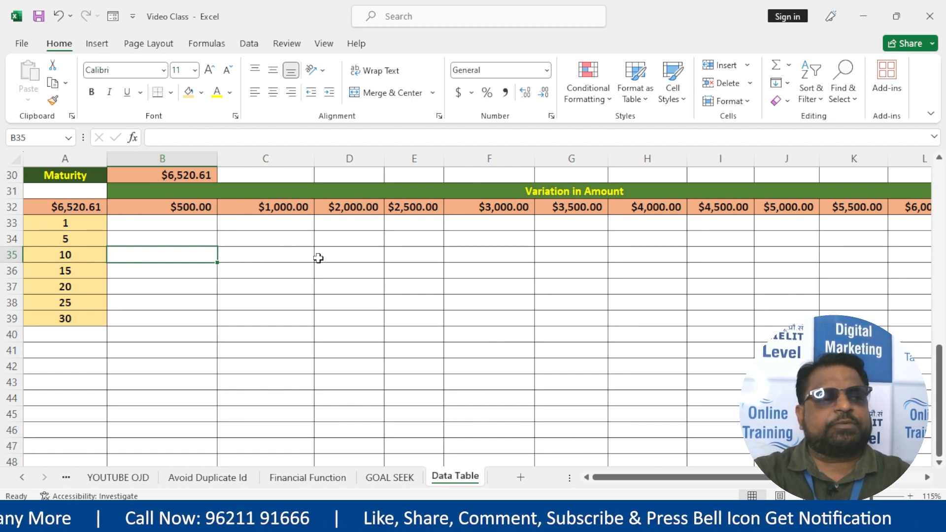
click(568, 207)
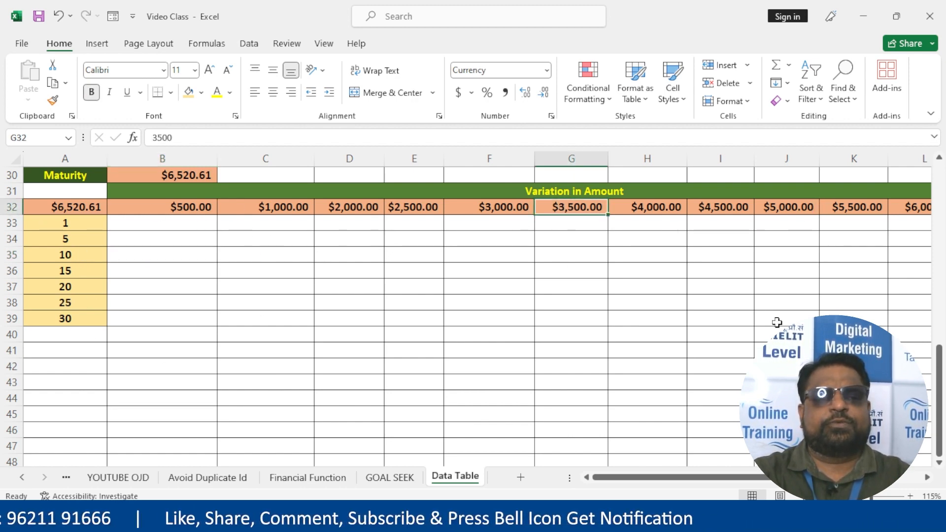
click(650, 207)
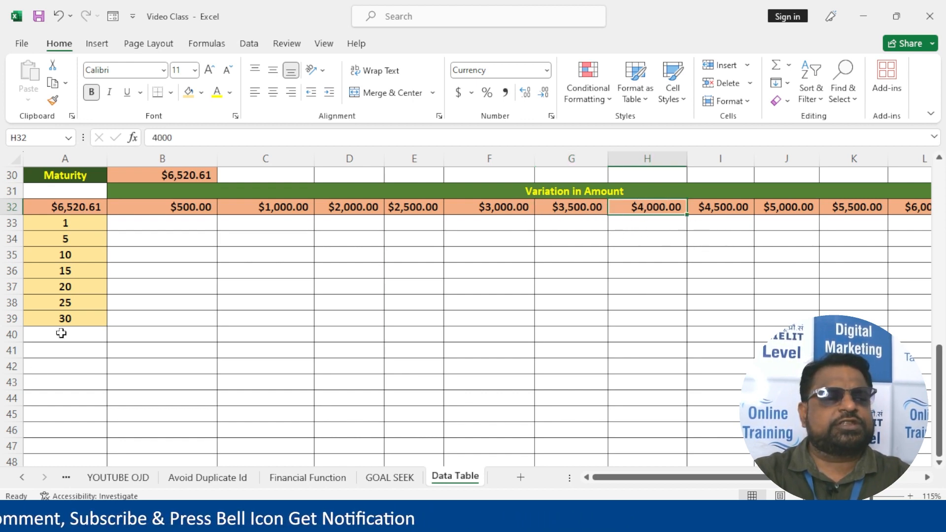
click(38, 271)
click(572, 263)
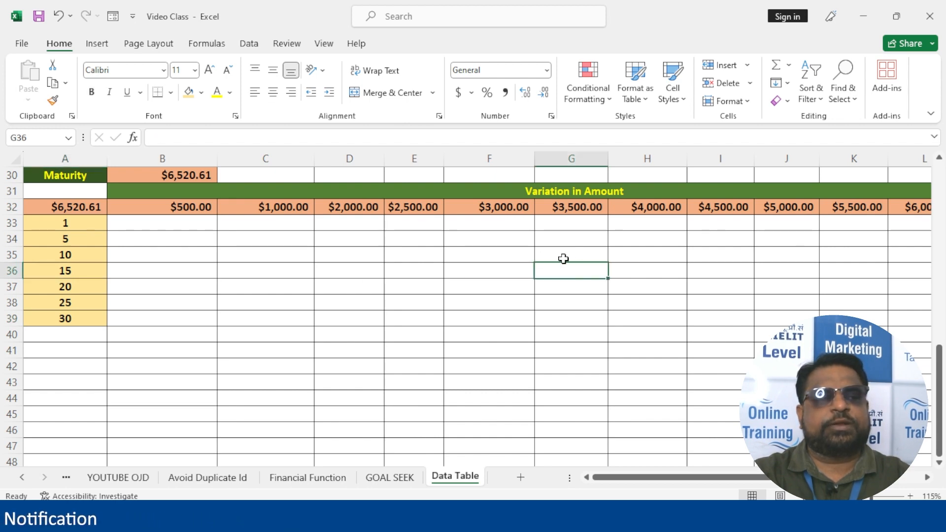
click(670, 264)
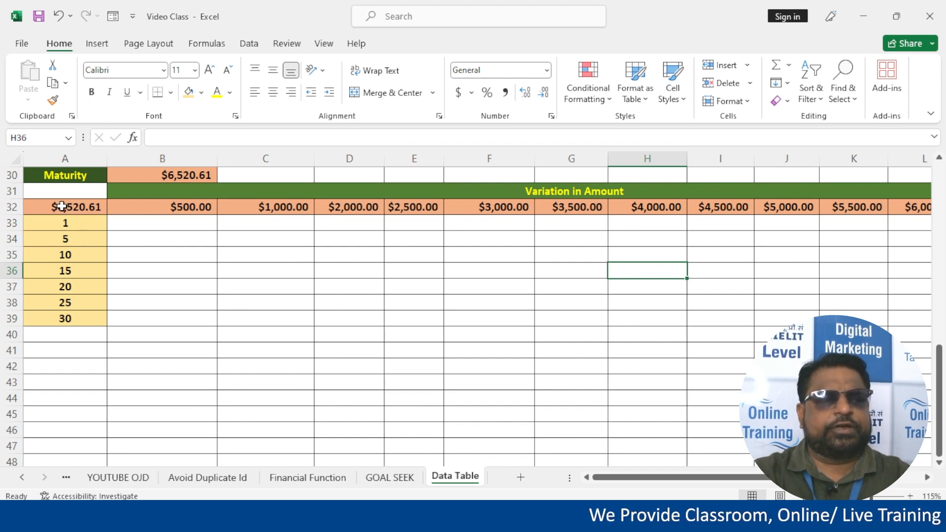
drag(61, 206, 152, 270)
click(163, 334)
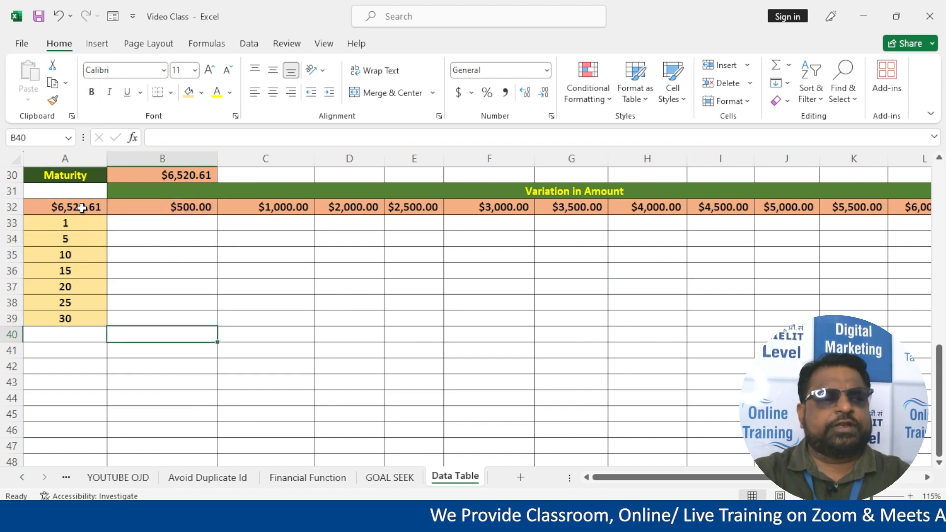
drag(82, 208, 904, 305)
drag(808, 297, 808, 299)
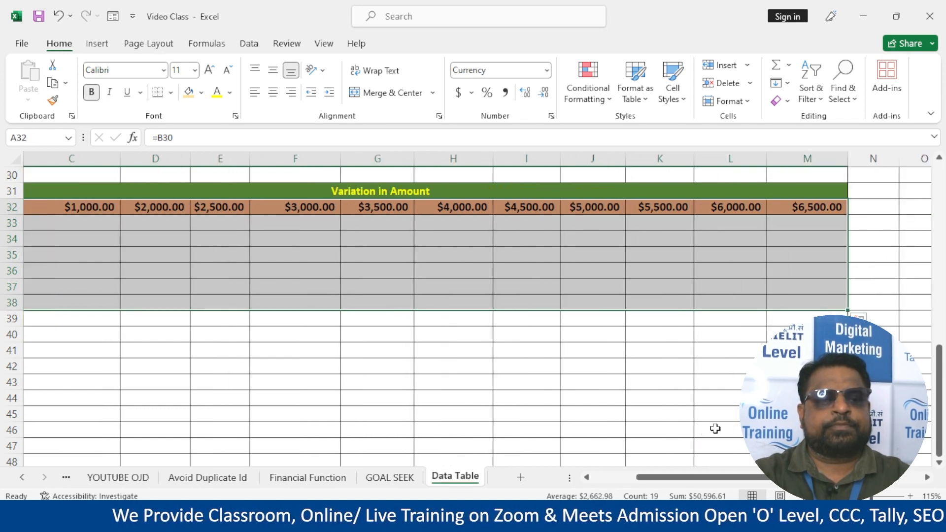
drag(702, 480, 658, 478)
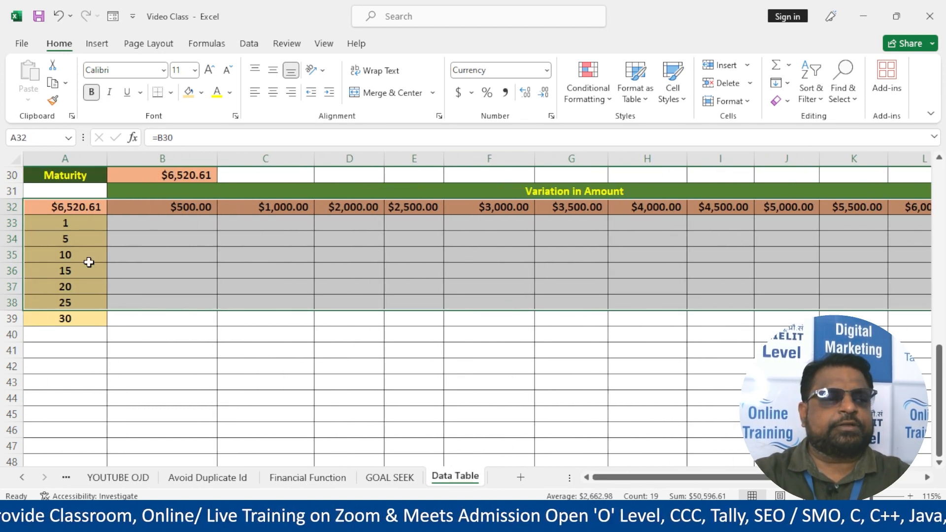
Select A32:M39, covering the amounts and all durations, and open the What-If Data Table dialog for it
drag(67, 209, 821, 320)
drag(768, 478, 727, 478)
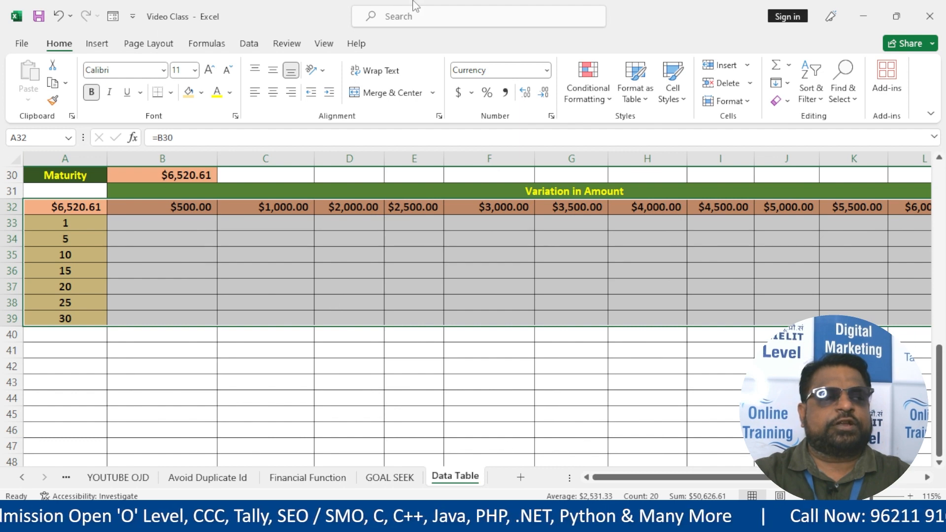
click(250, 44)
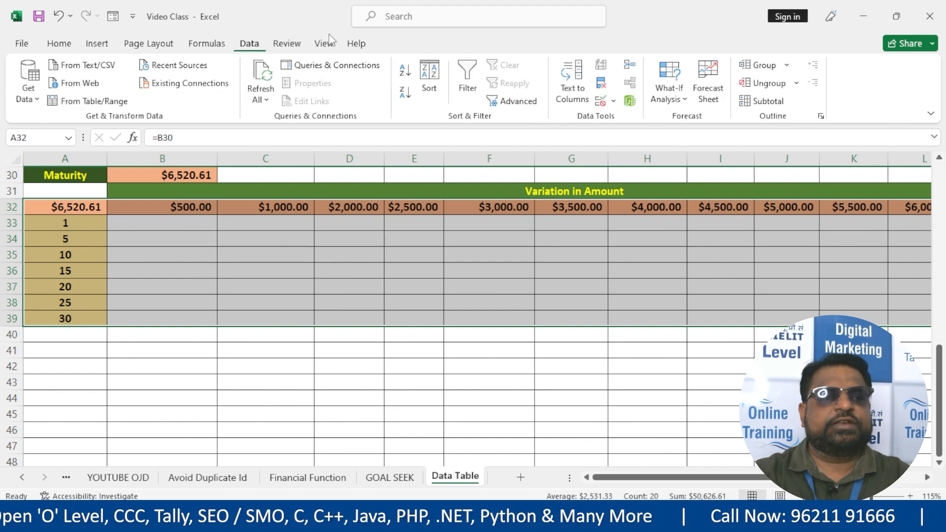
click(668, 94)
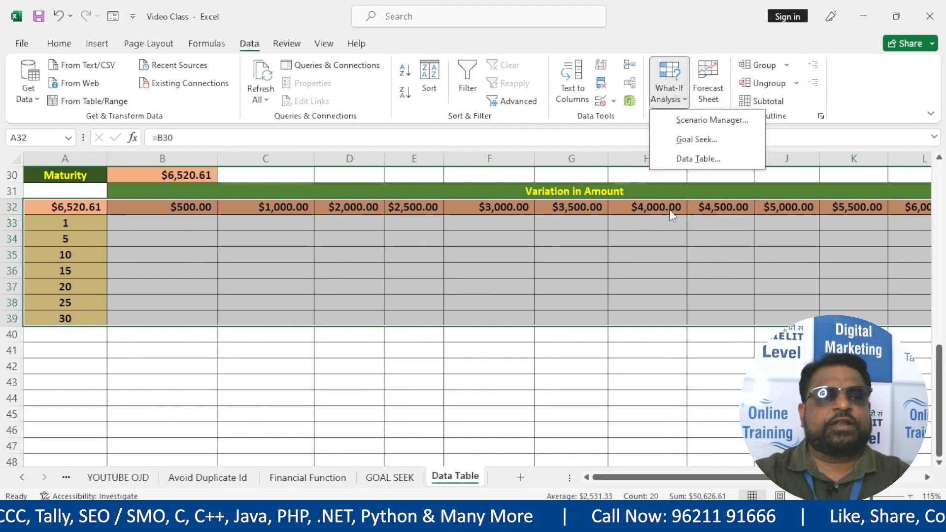
click(697, 159)
drag(363, 268, 267, 271)
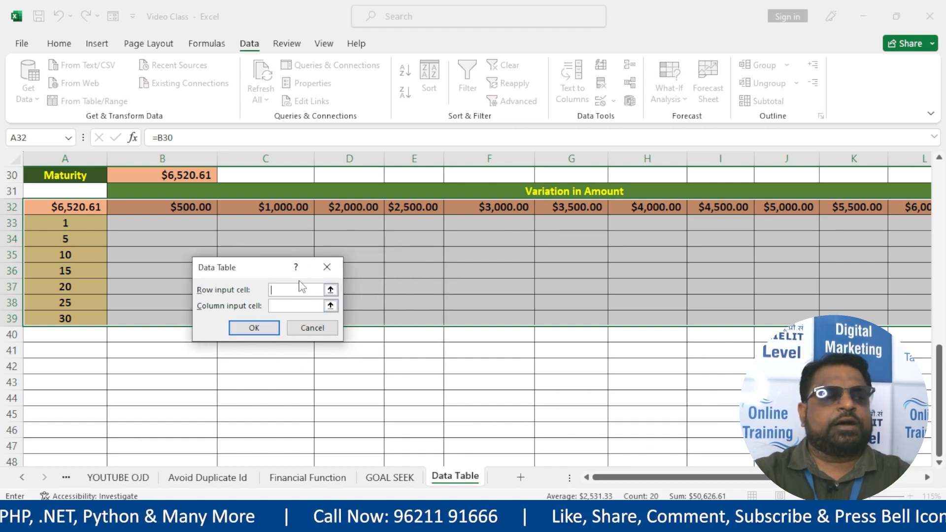
Set the data table's column input cell to the time duration in C28
scroll(477, 300, down, 1)
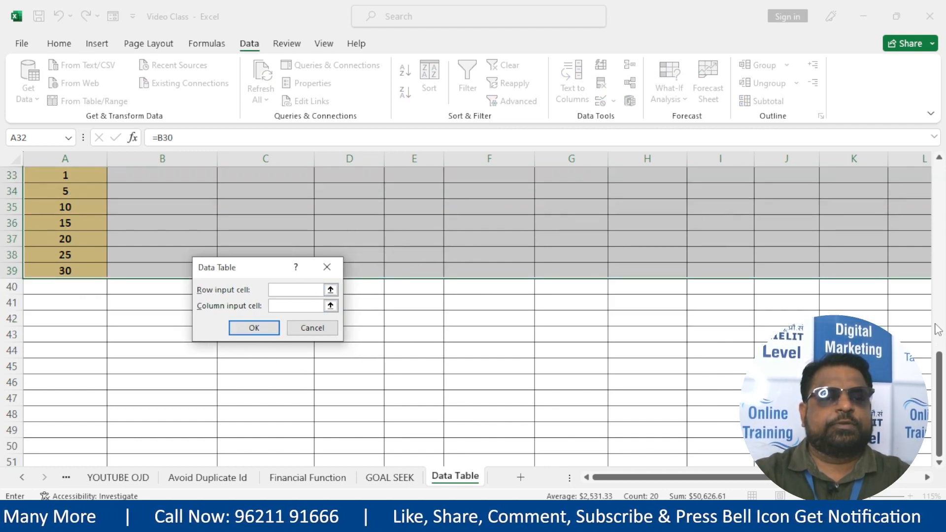
drag(939, 367, 942, 332)
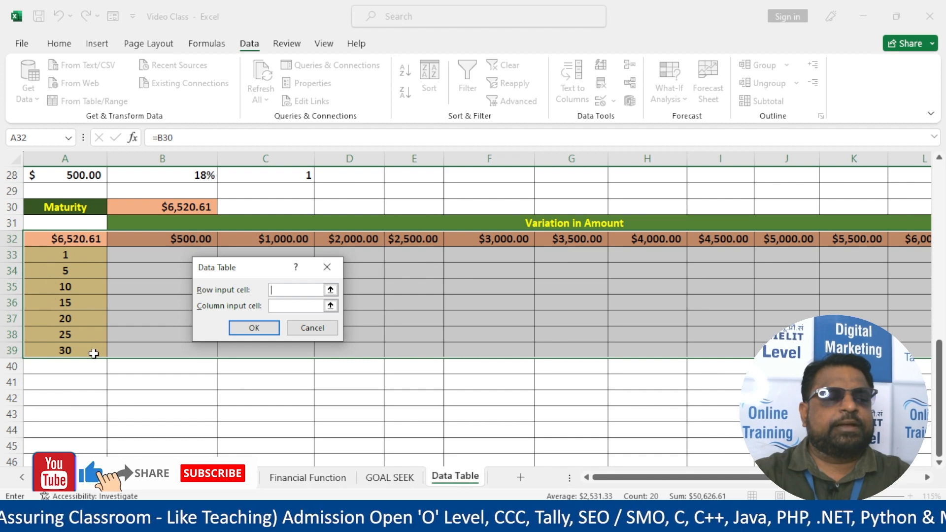
click(294, 312)
click(291, 174)
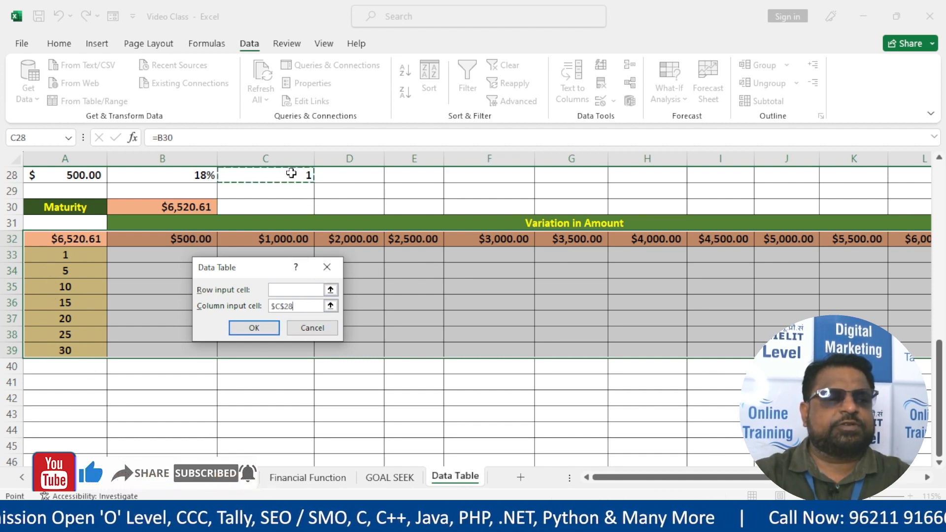
Set the row input cell to the amount in A28 and generate the two-variable data table
click(274, 292)
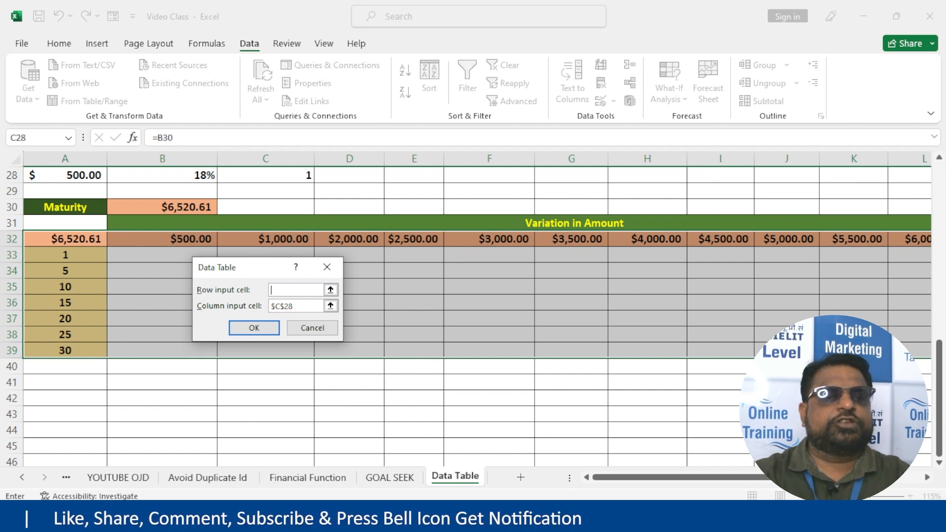
click(940, 160)
click(939, 160)
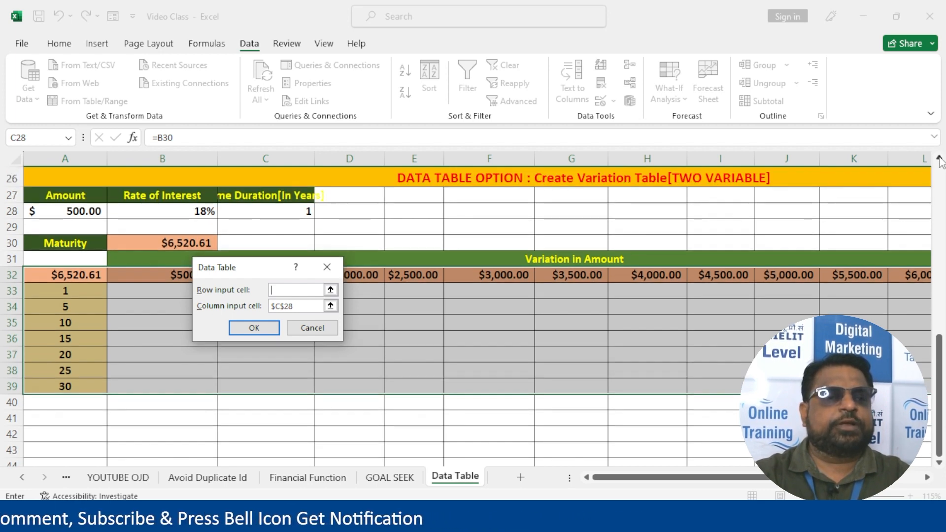
click(940, 160)
click(940, 160)
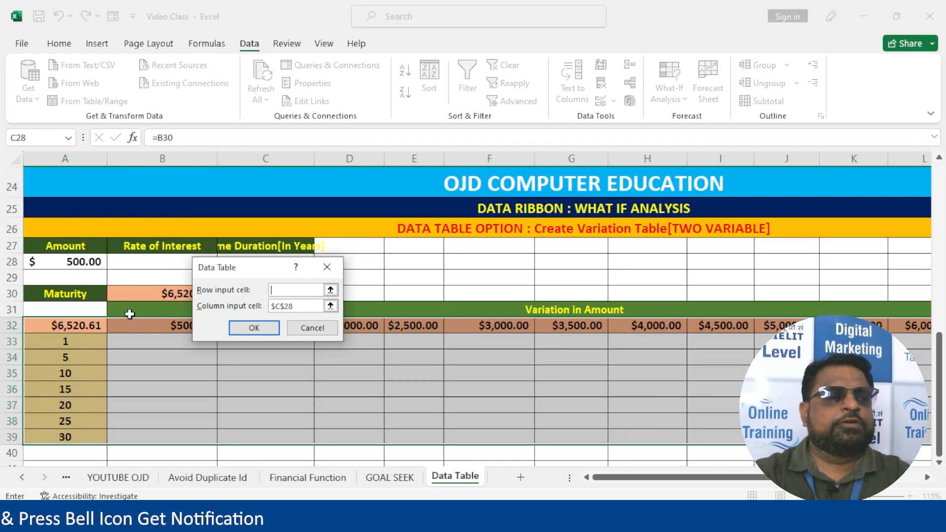
click(63, 263)
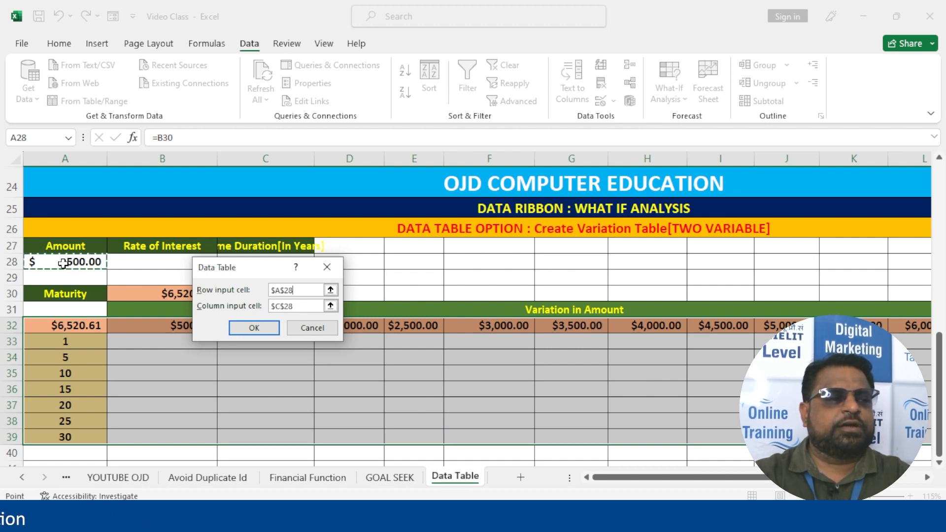
click(254, 328)
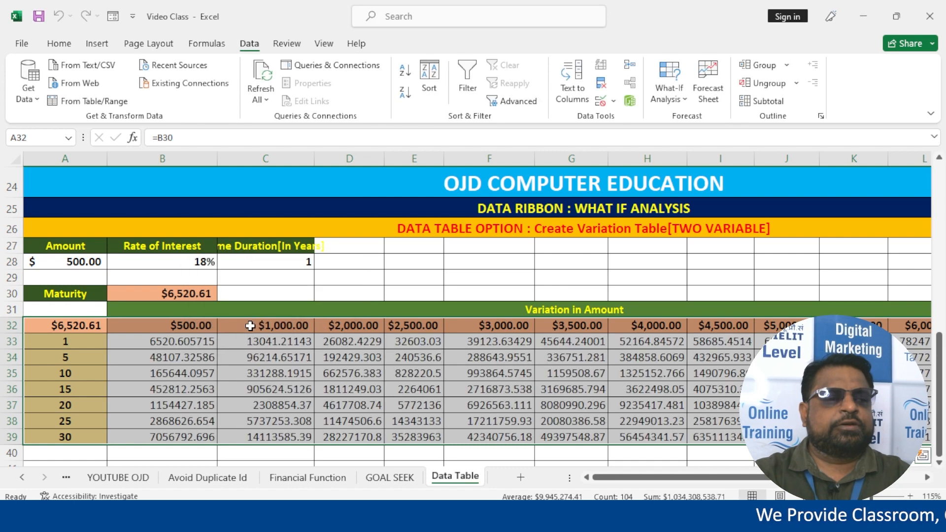
Format the calculated maturity values in B33:M39 with the dollar Accounting number format
click(151, 346)
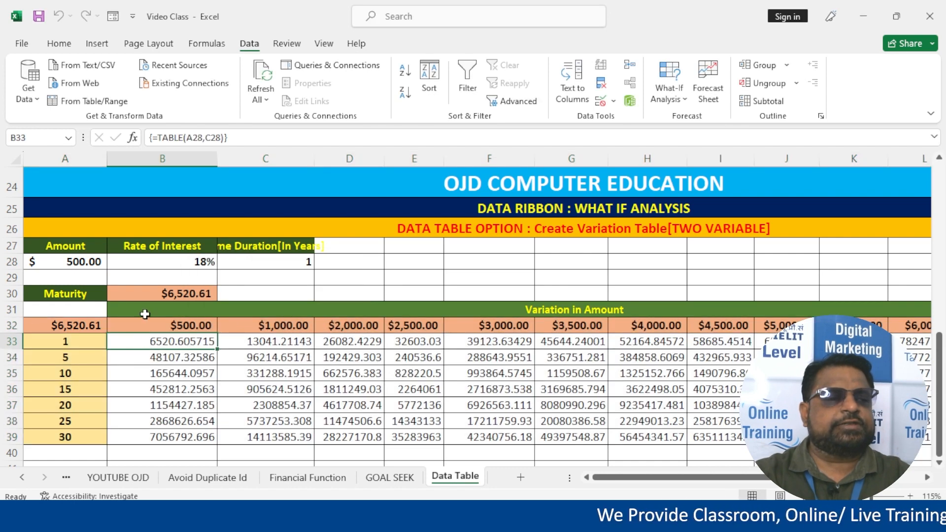
drag(165, 340, 929, 434)
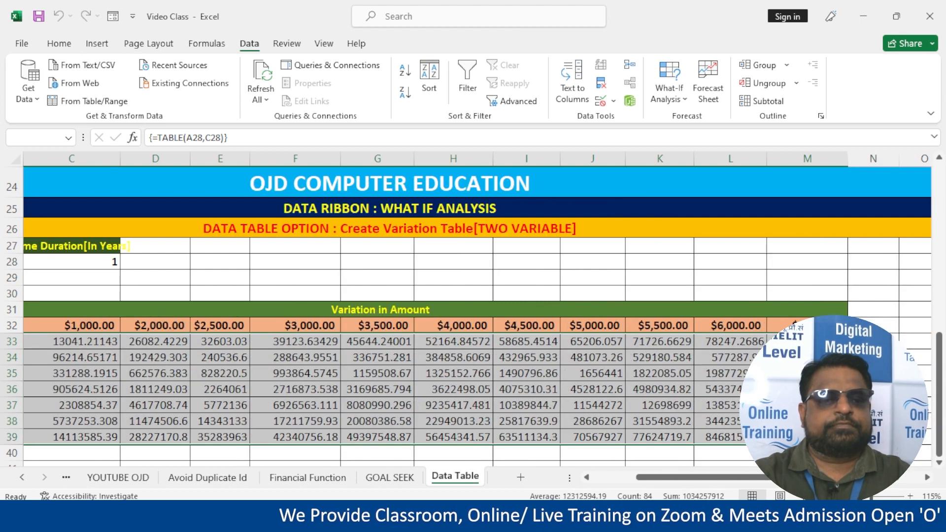
click(60, 44)
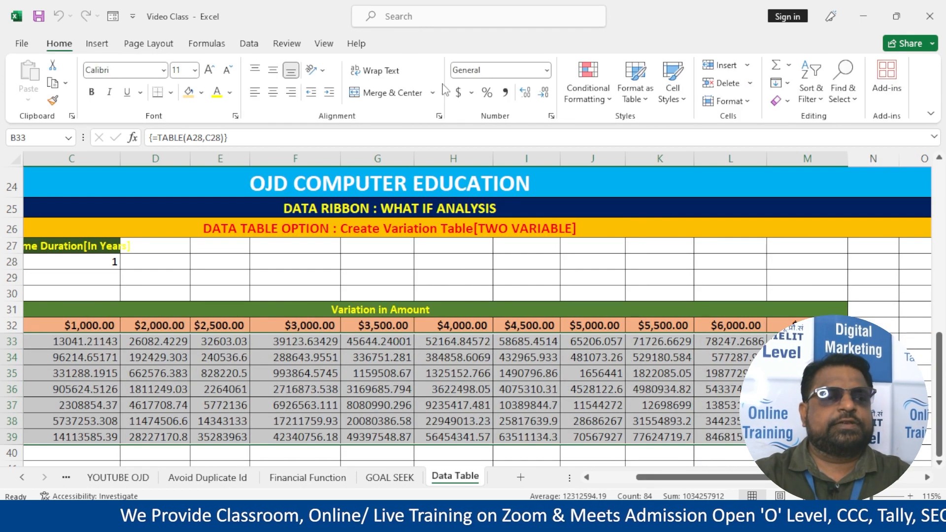
click(472, 93)
click(488, 112)
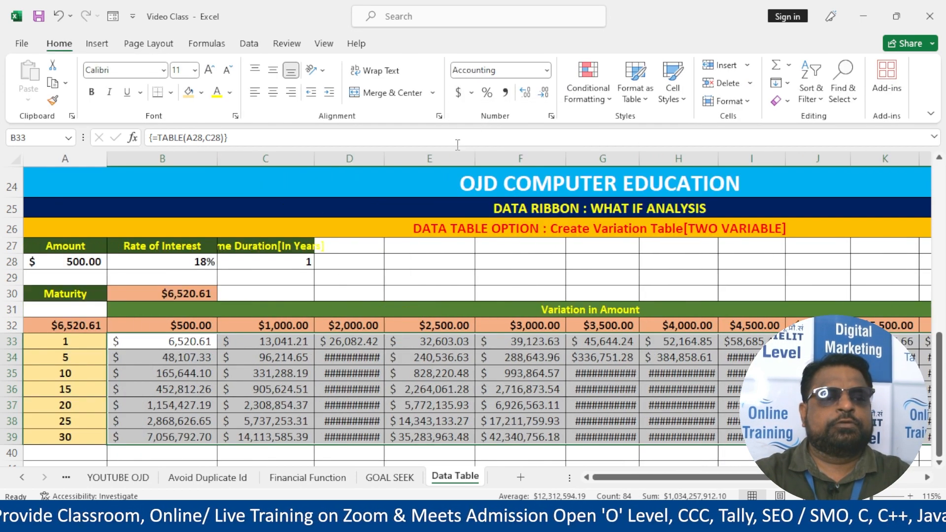
AutoFit columns G and D and widen column H so that their maturity values fit
double_click(639, 156)
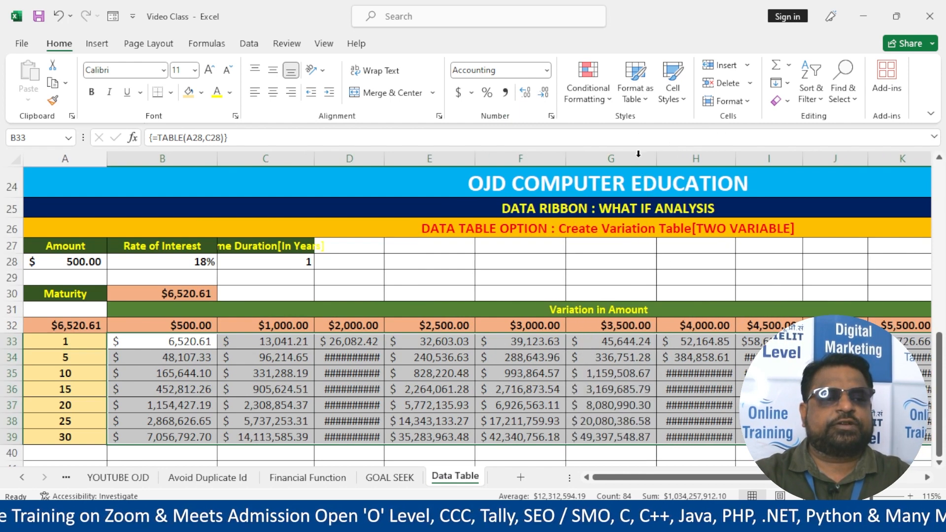
double_click(385, 159)
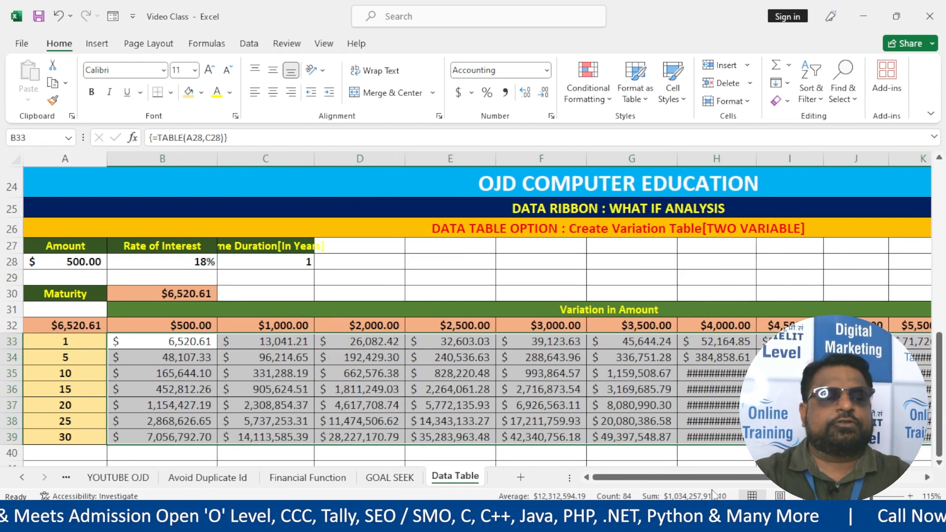
click(927, 478)
click(927, 478)
click(927, 478)
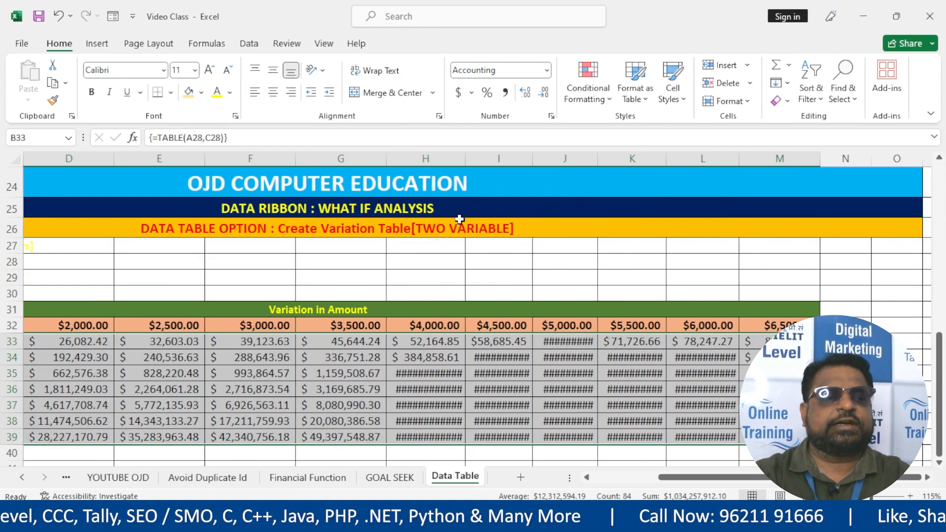
drag(467, 165, 482, 217)
scroll(496, 319, up, 1)
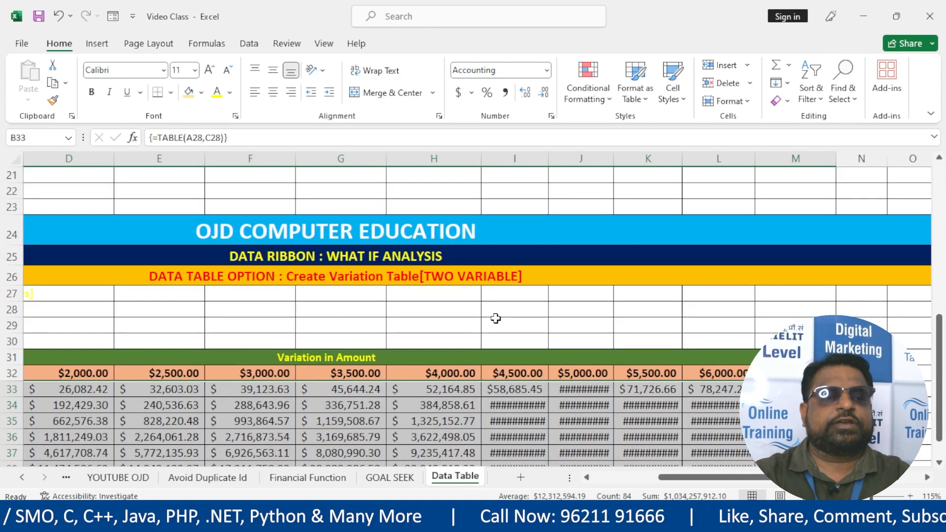
AutoFit the widths of columns I to M to their maturity values
scroll(943, 474, down, 3)
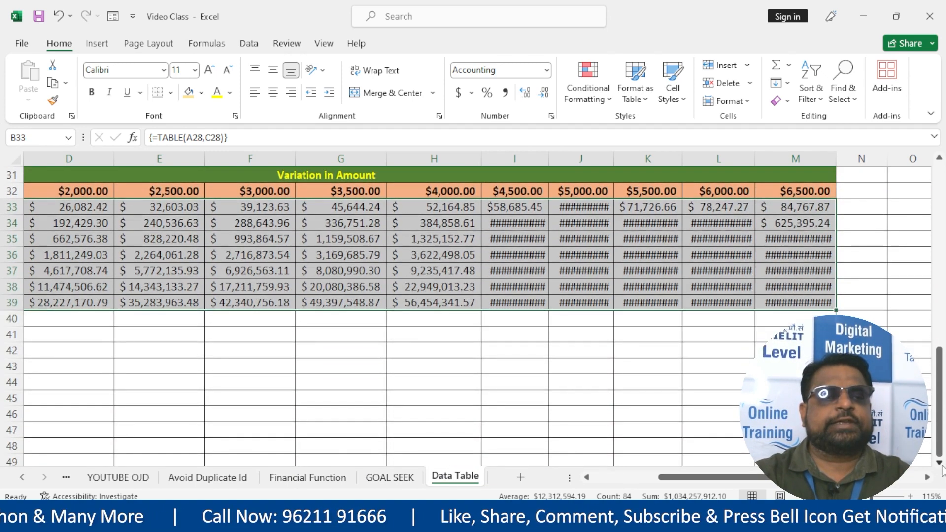
click(939, 463)
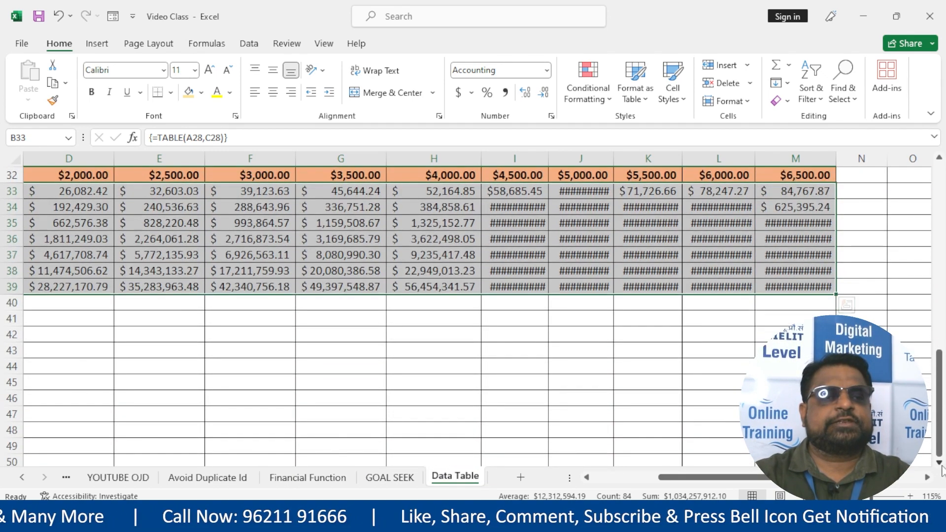
click(939, 463)
double_click(550, 160)
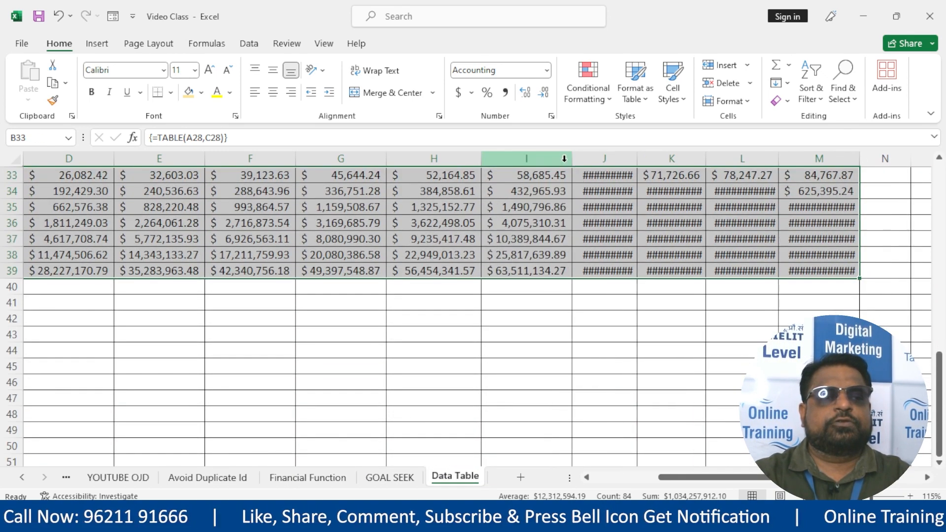
double_click(639, 158)
click(726, 156)
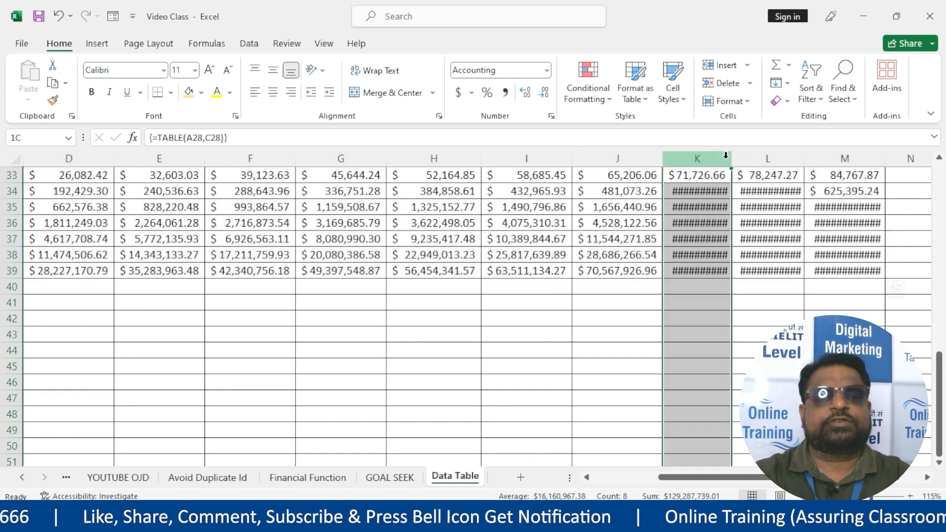
double_click(732, 156)
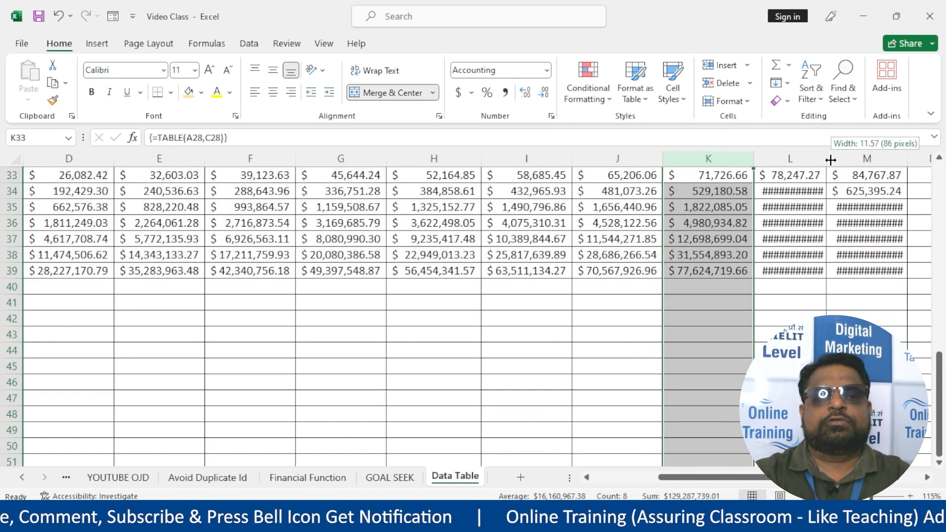
double_click(827, 158)
double_click(927, 160)
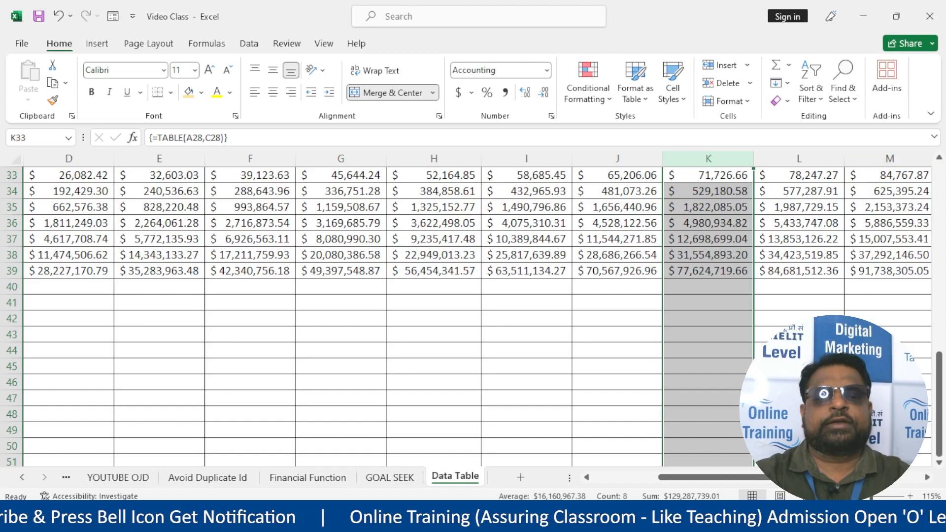
Review the maturity values in the completed data table from the duration rows up to the amounts in row 32
click(939, 462)
click(939, 462)
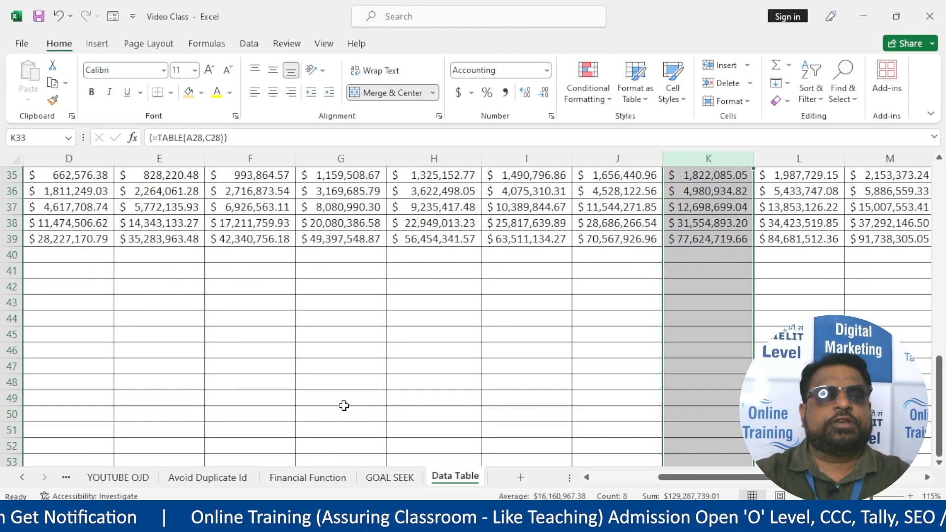
scroll(344, 405, down, 1)
click(337, 341)
key(Up)
key(Up)
key(Up)
key(Up)
key(Up)
key(Up)
key(Up)
key(Up)
key(Up)
key(Up)
key(Up)
key(Up)
key(Up)
key(Up)
key(Up)
key(Up)
key(Up)
key(Up)
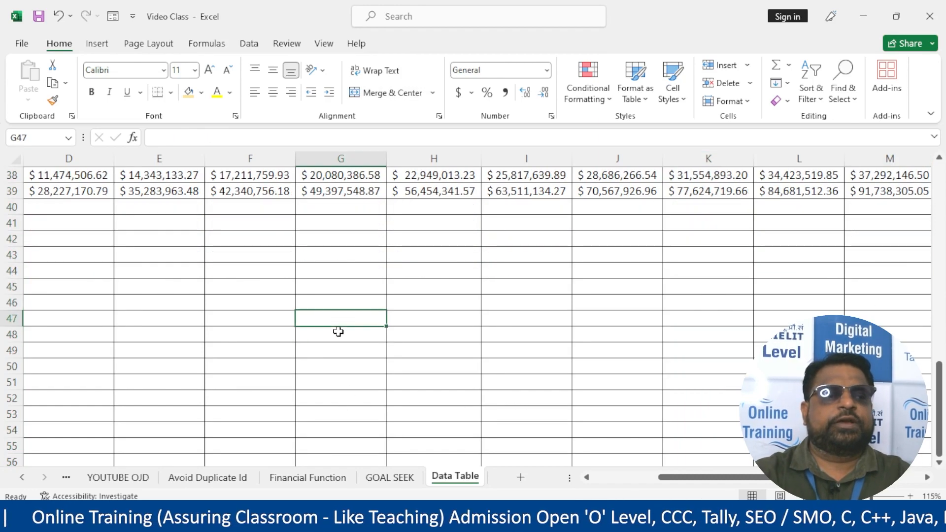
key(Down)
key(Down)
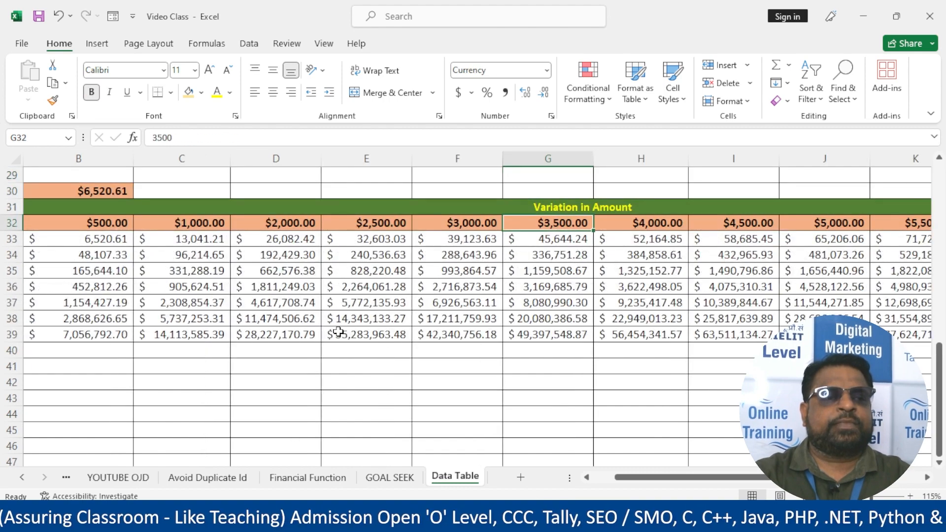
Review the varying amounts in row 32 from the $500 column across to the $6,000 column
key(Left)
key(Left)
key(Left)
key(Left)
key(Left)
key(Left)
key(Right)
key(Right)
key(Right)
key(Right)
key(Right)
key(Right)
key(Right)
key(Right)
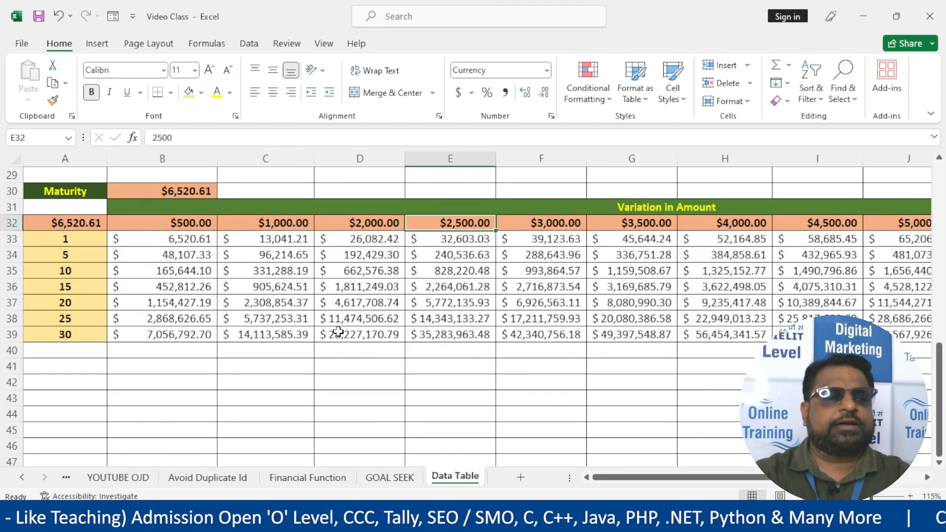
key(Right)
key(Right)
key(Right)
key(Right)
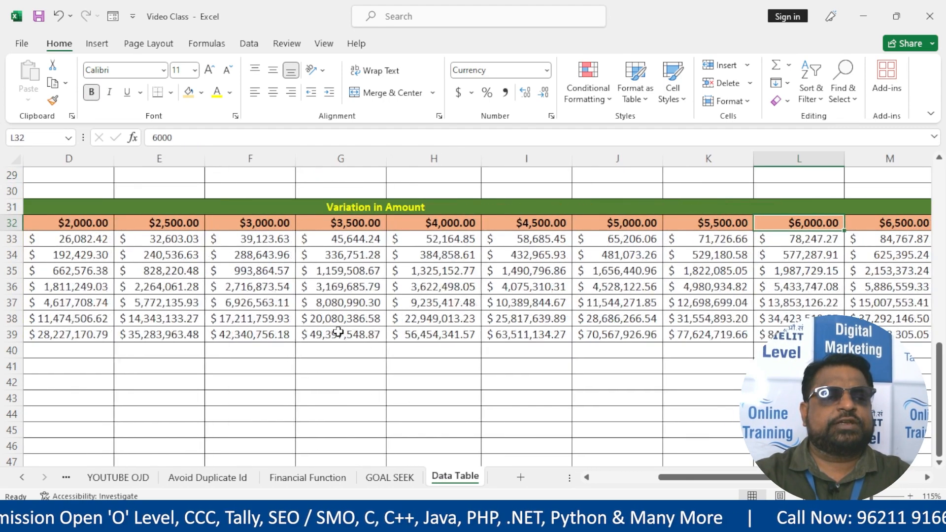
Examine the maturity values in the $4,000 column from the 1-year row down to the 25-year row
key(Left)
key(Left)
key(Left)
key(Left)
key(Down)
key(Down)
key(Down)
key(Down)
key(Down)
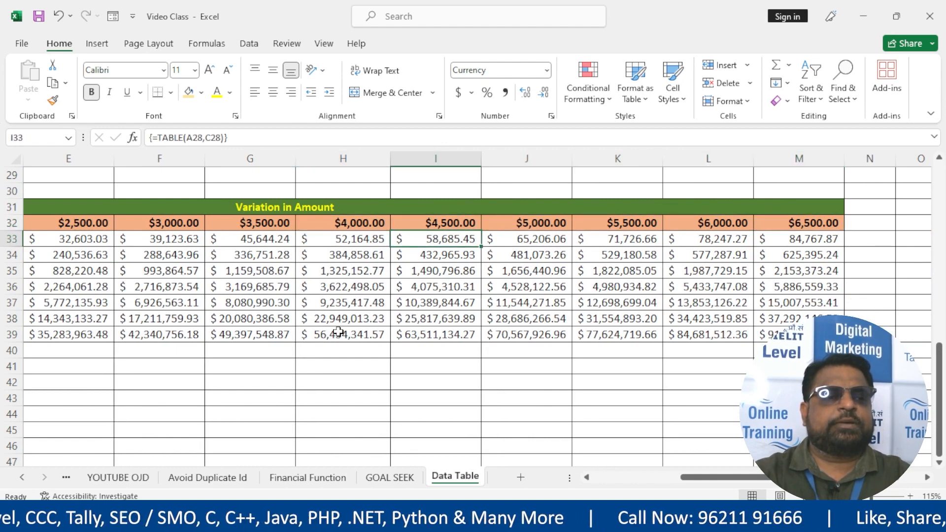
key(Left)
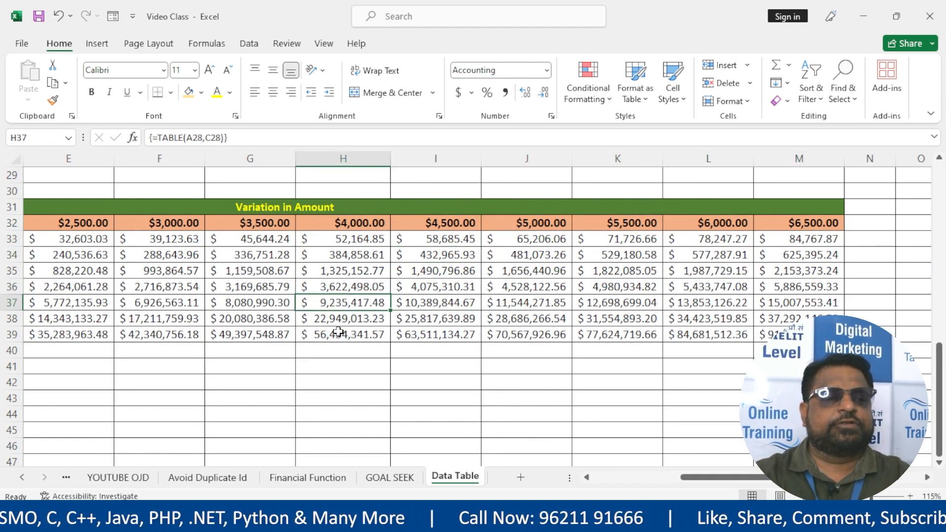
key(Up)
key(Down)
key(Down)
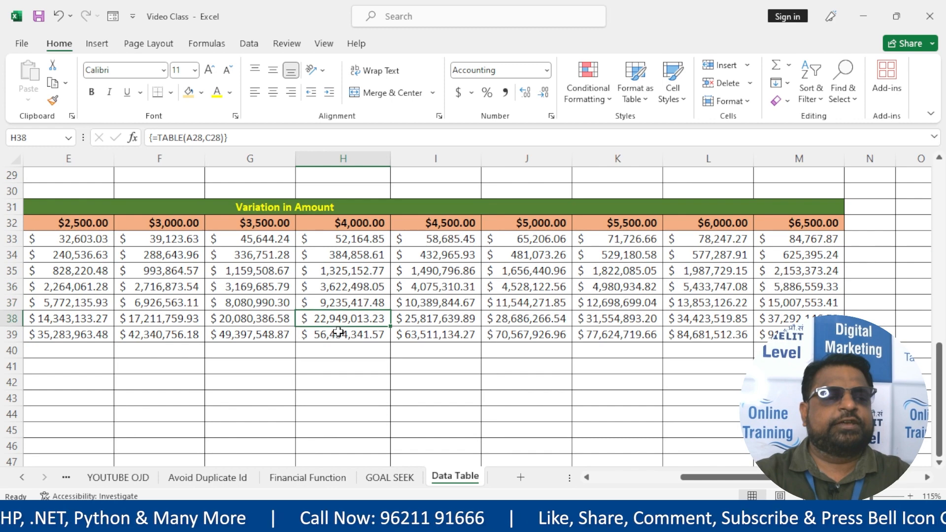
Highlight the maturity value for $4,000 over 10 years in H35 with the same light gold fill as the durations
key(Left)
key(Left)
key(Left)
key(Left)
key(Left)
key(Left)
key(Left)
key(Right)
key(Up)
key(Up)
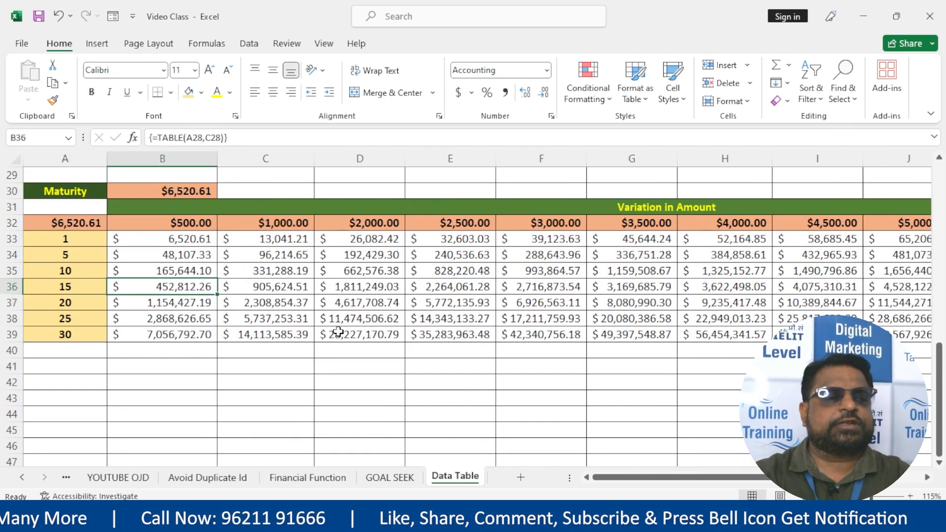
key(Up)
key(Right)
key(Right)
key(Right)
key(Right)
key(Right)
key(Right)
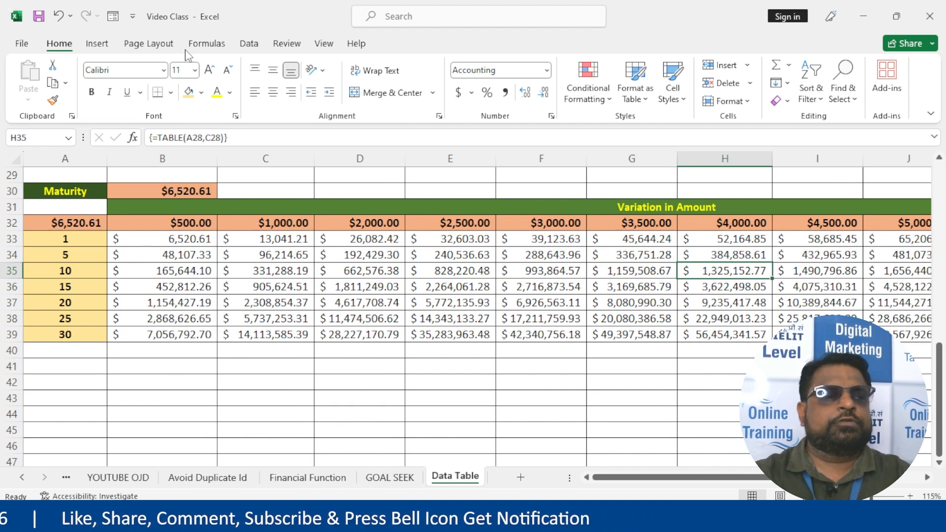
click(188, 93)
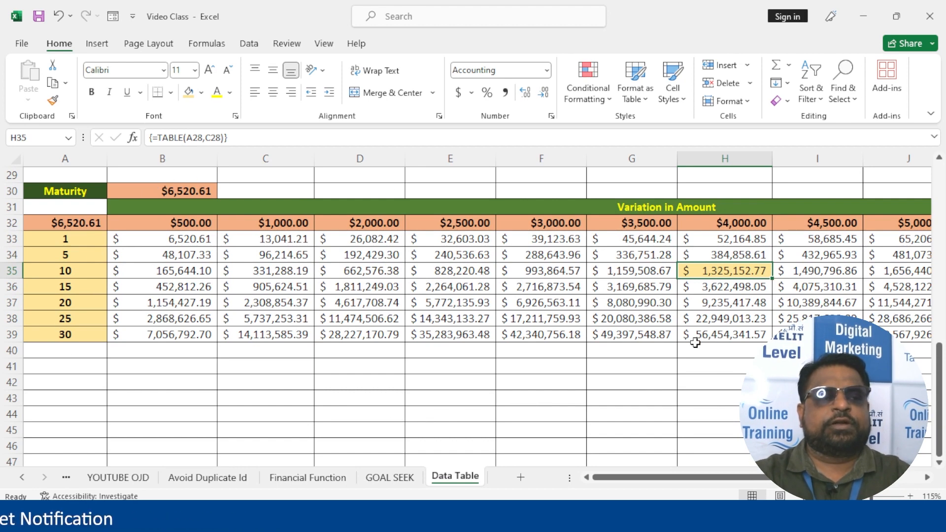
Review the input cells above the two-variable table and the maturity values in the $1,000 and $2,000 columns through row 39
scroll(312, 317, up, 1)
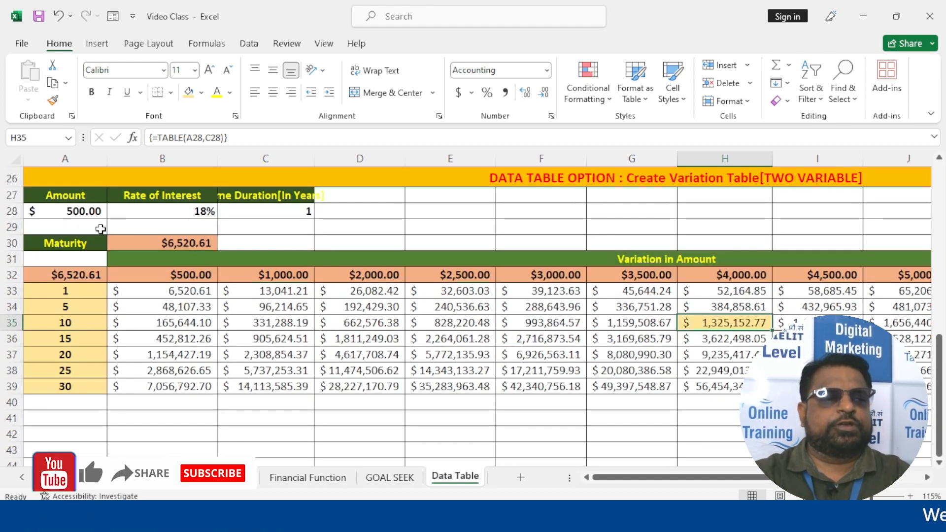
click(169, 260)
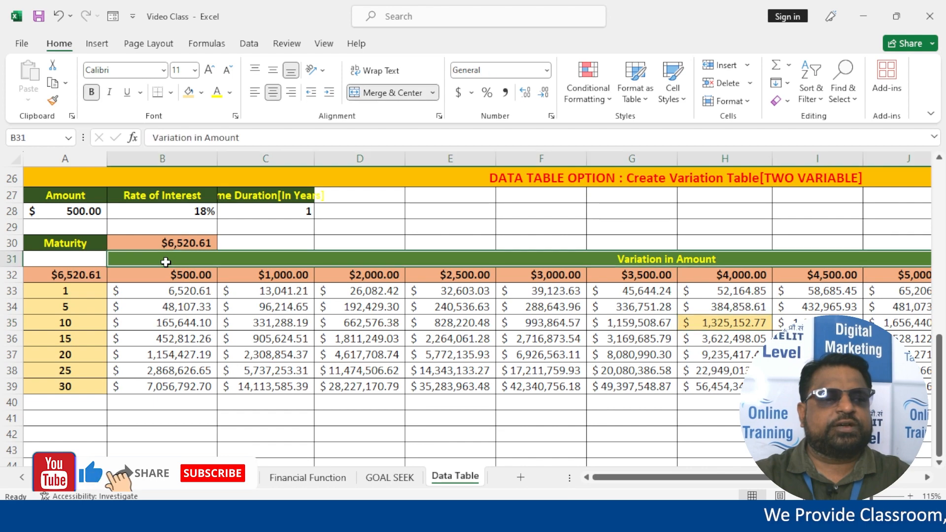
scroll(169, 261, down, 1)
scroll(166, 281, up, 1)
scroll(166, 282, down, 1)
scroll(165, 282, down, 1)
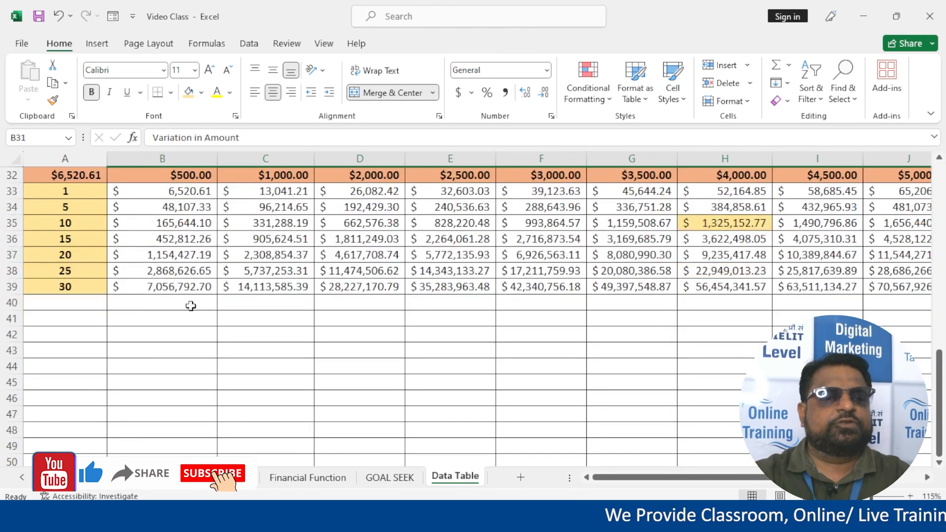
click(252, 308)
click(76, 315)
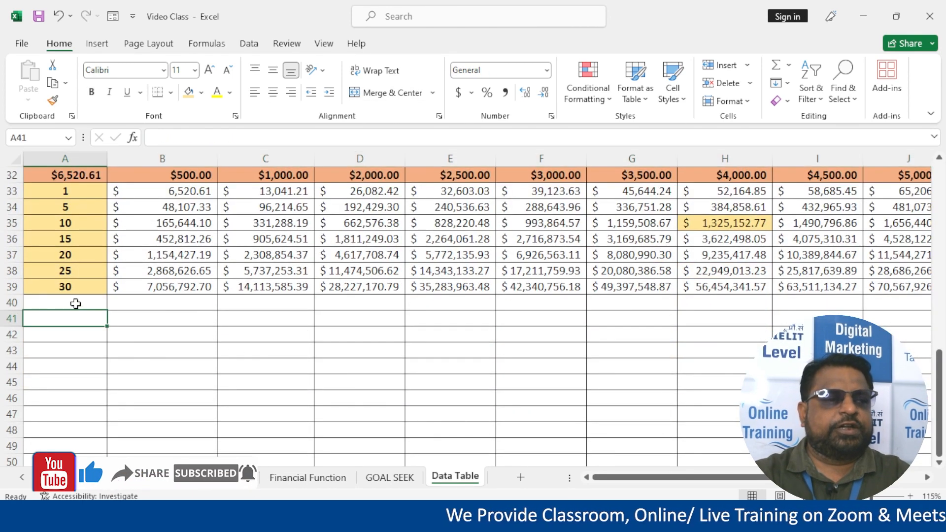
drag(75, 303, 347, 298)
drag(288, 178, 281, 285)
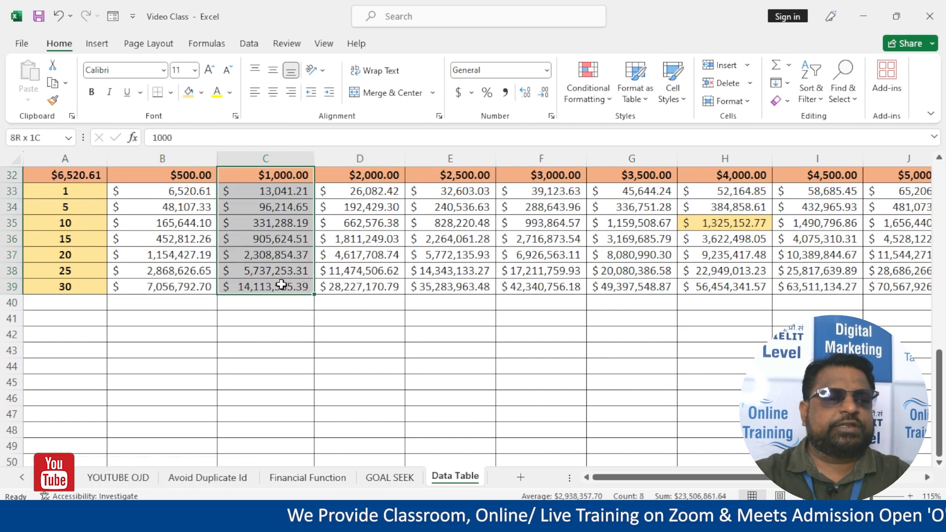
drag(357, 176, 357, 286)
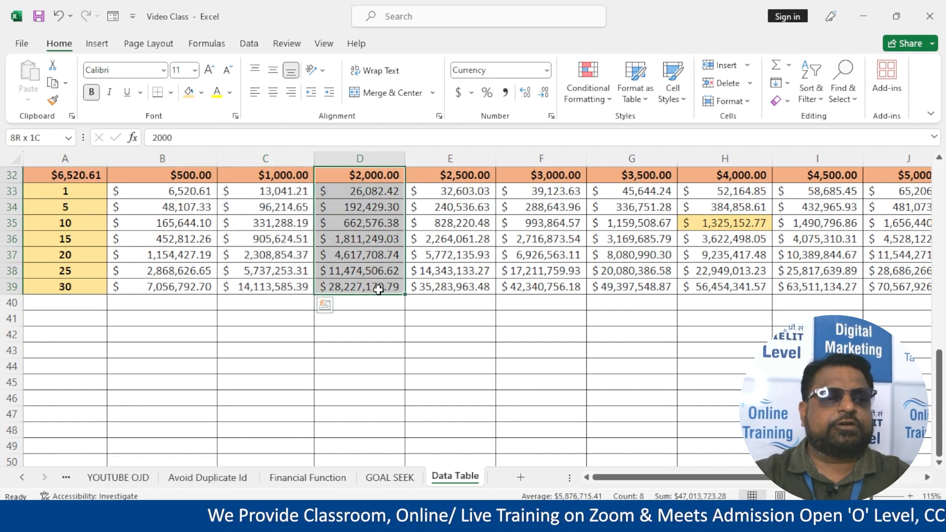
click(191, 176)
scroll(397, 229, up, 2)
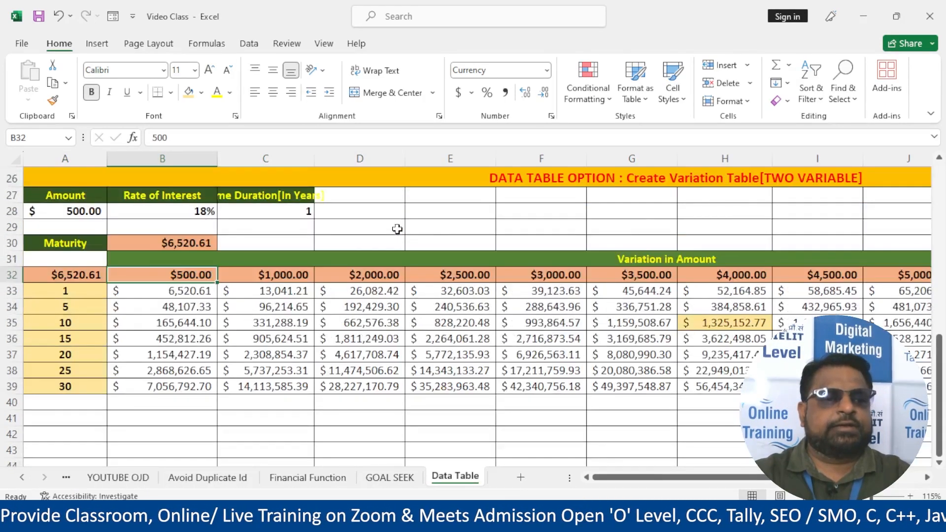